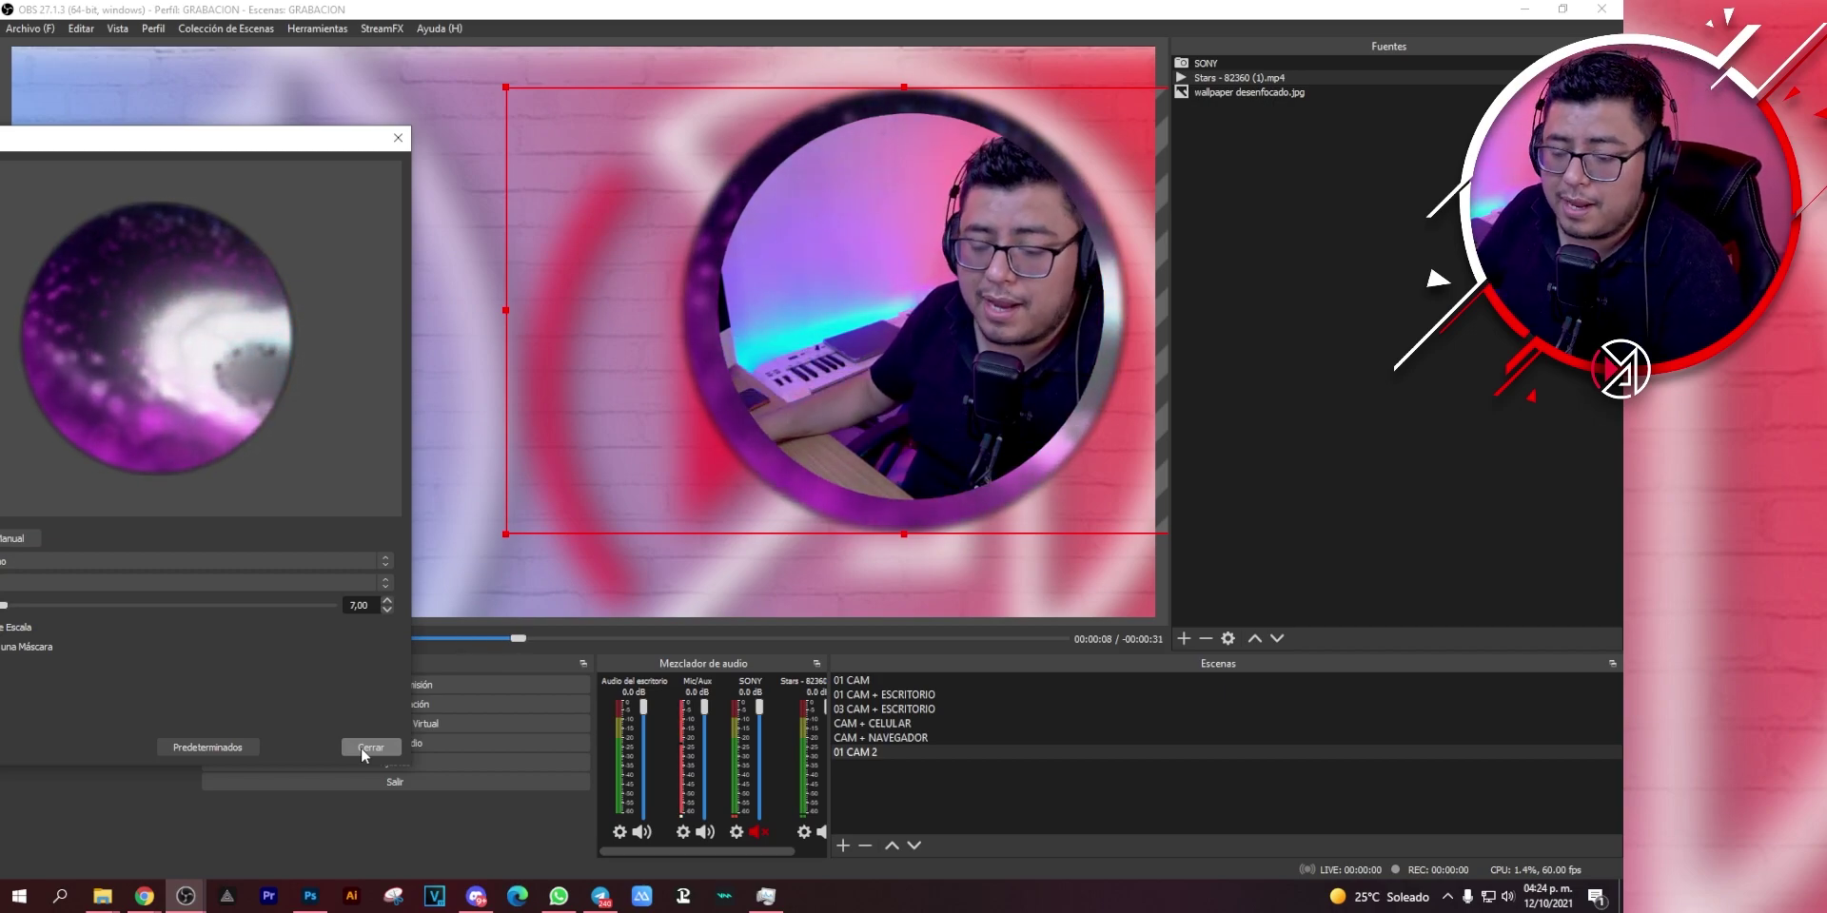
Close the filter settings and enlarge the SONY camera inside the animated circle, keeping it centered within the ring.
{"action": "left_click", "coordinate": [362, 747]}
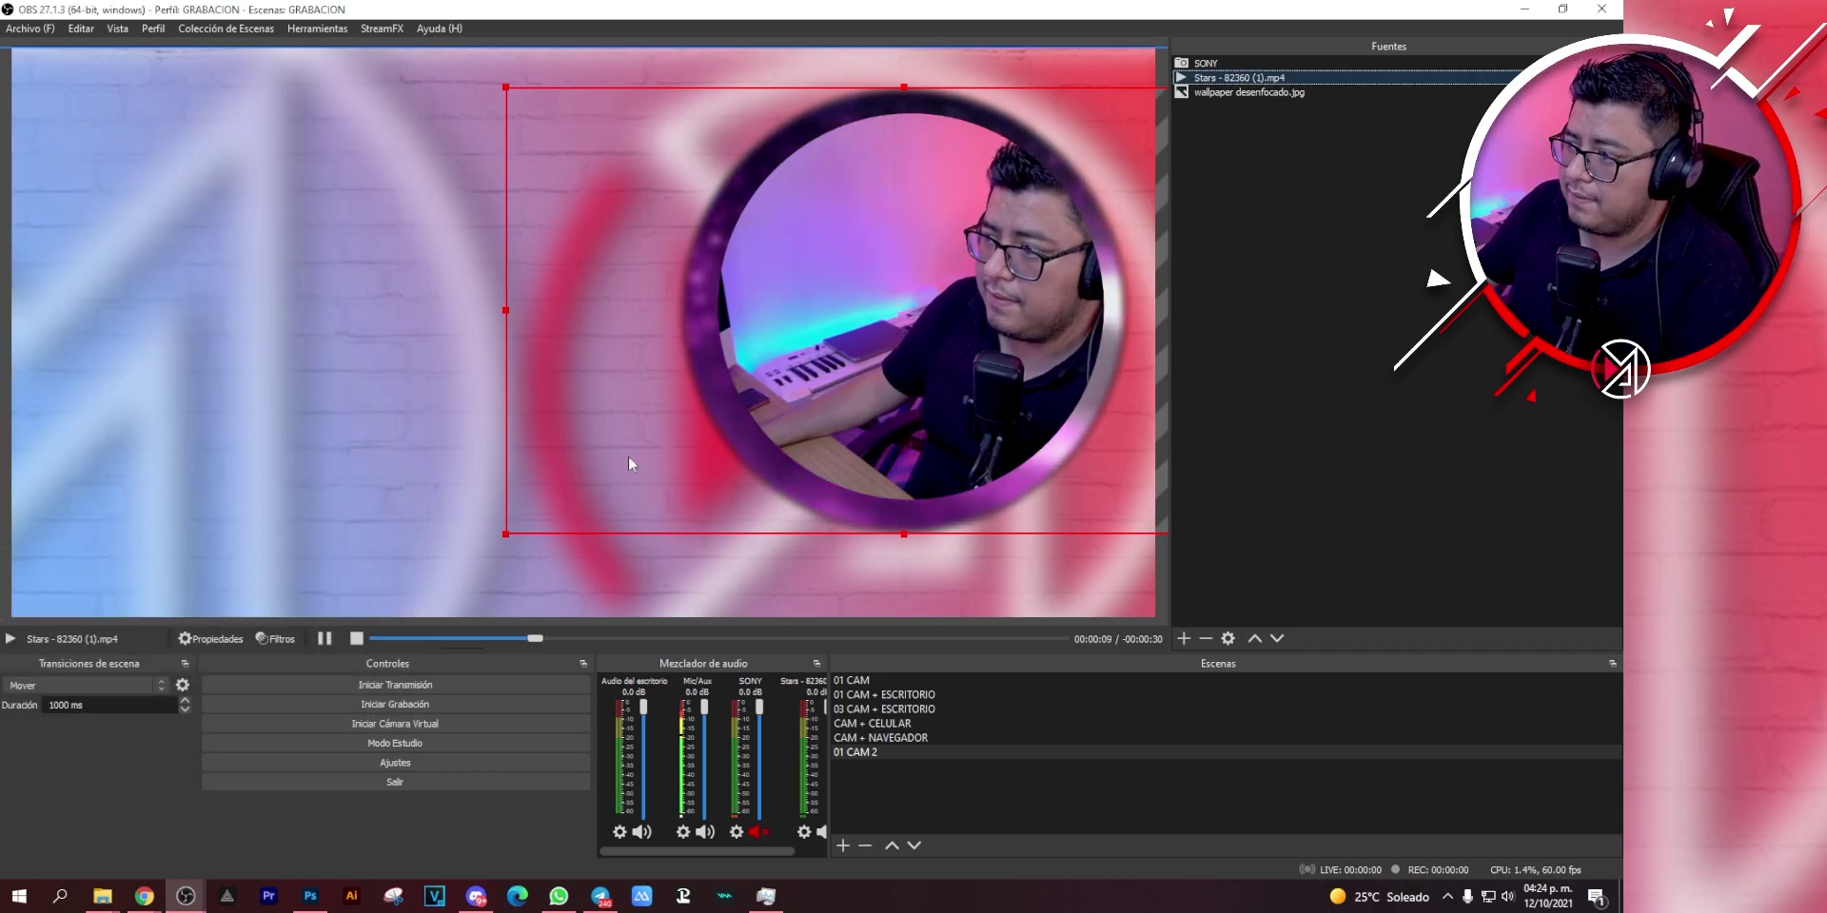
{"action": "left_click", "coordinate": [1019, 295]}
{"action": "left_click_drag", "start_coordinate": [563, 506], "coordinate": [514, 527]}
{"action": "mouse_move", "coordinate": [933, 383]}
{"action": "left_mouse_down"}
{"action": "mouse_move", "coordinate": [969, 368]}
{"action": "mouse_move", "coordinate": [953, 384]}
{"action": "left_mouse_up"}
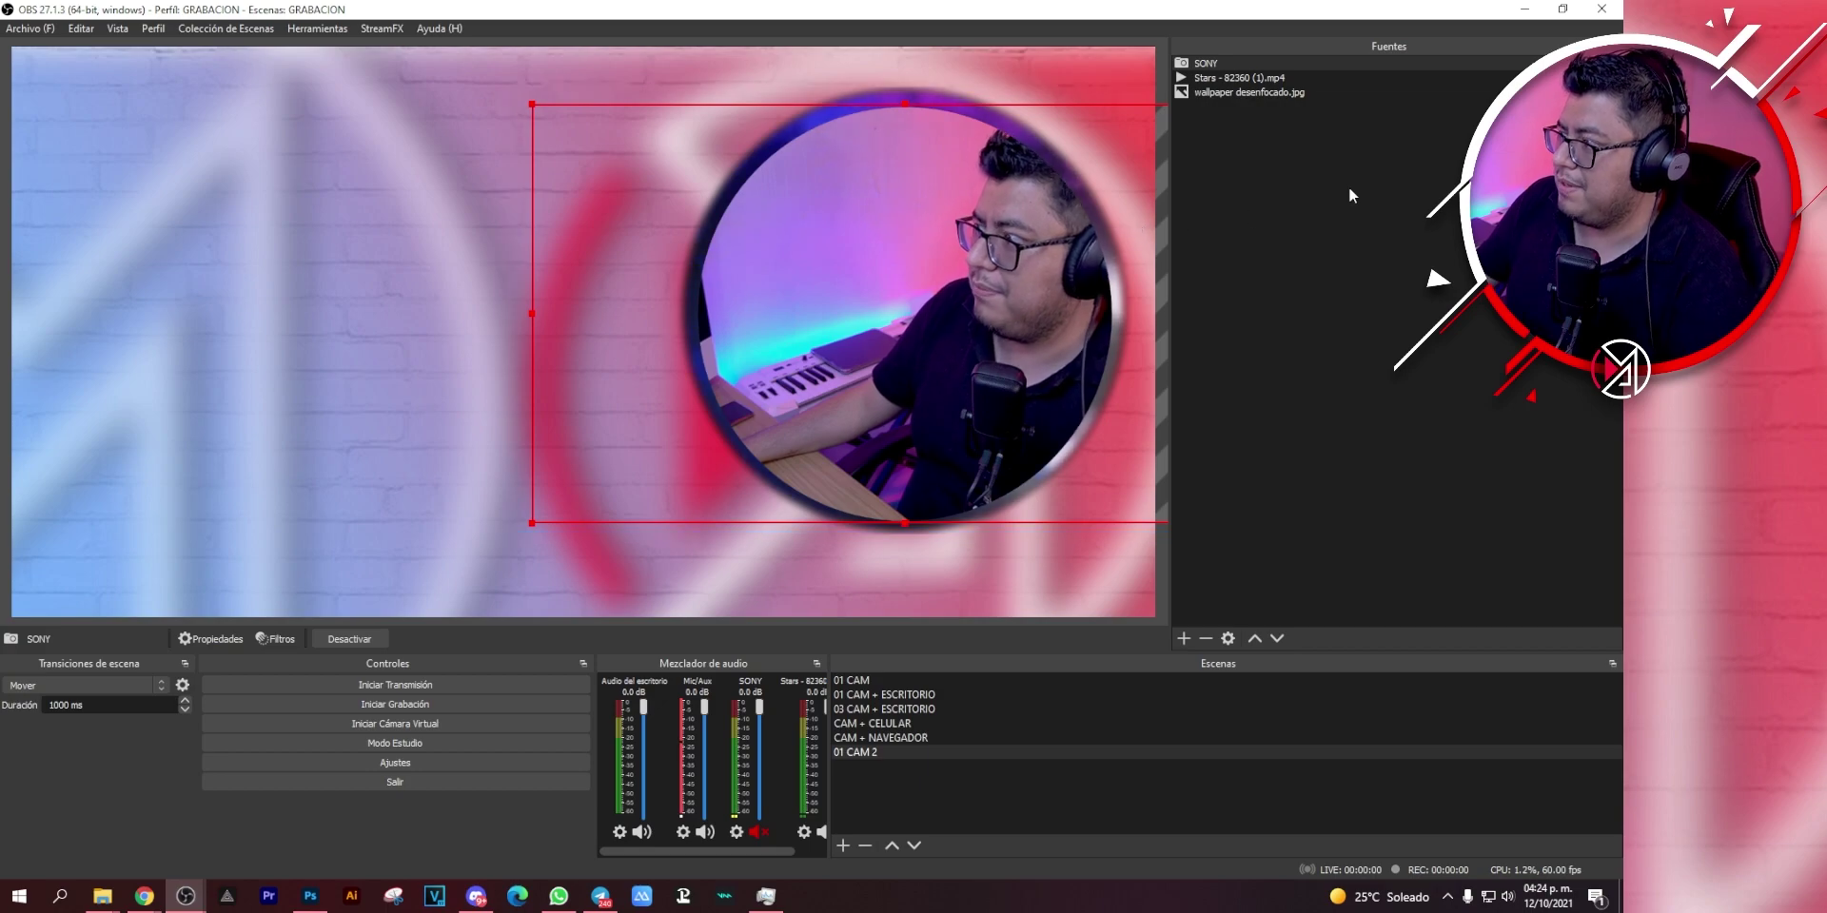
Group the SONY camera and the Stars - 82360 (1).mp4 source together.
{"action": "left_click", "coordinate": [1260, 80]}
{"action": "right_click", "coordinate": [1260, 82]}
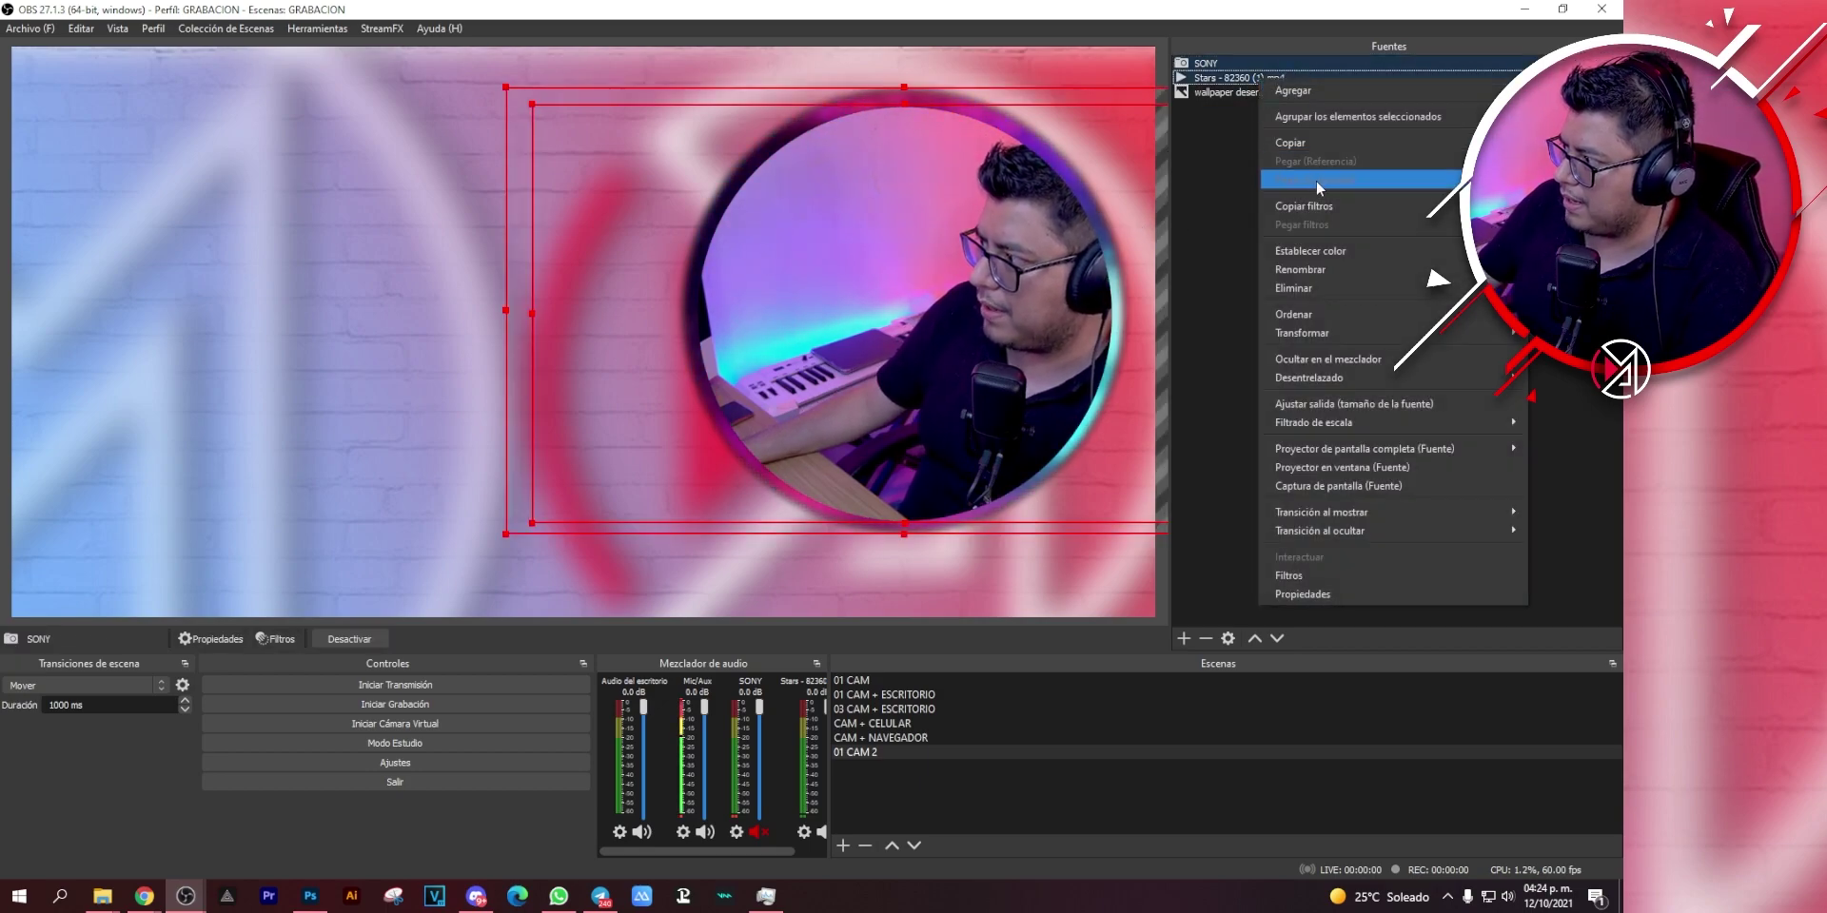
{"action": "left_click", "coordinate": [1313, 114]}
Shrink the grouped circular camera to about half its size and place it in the upper-right corner of the canvas.
{"action": "left_click_drag", "start_coordinate": [1013, 298], "coordinate": [690, 288]}
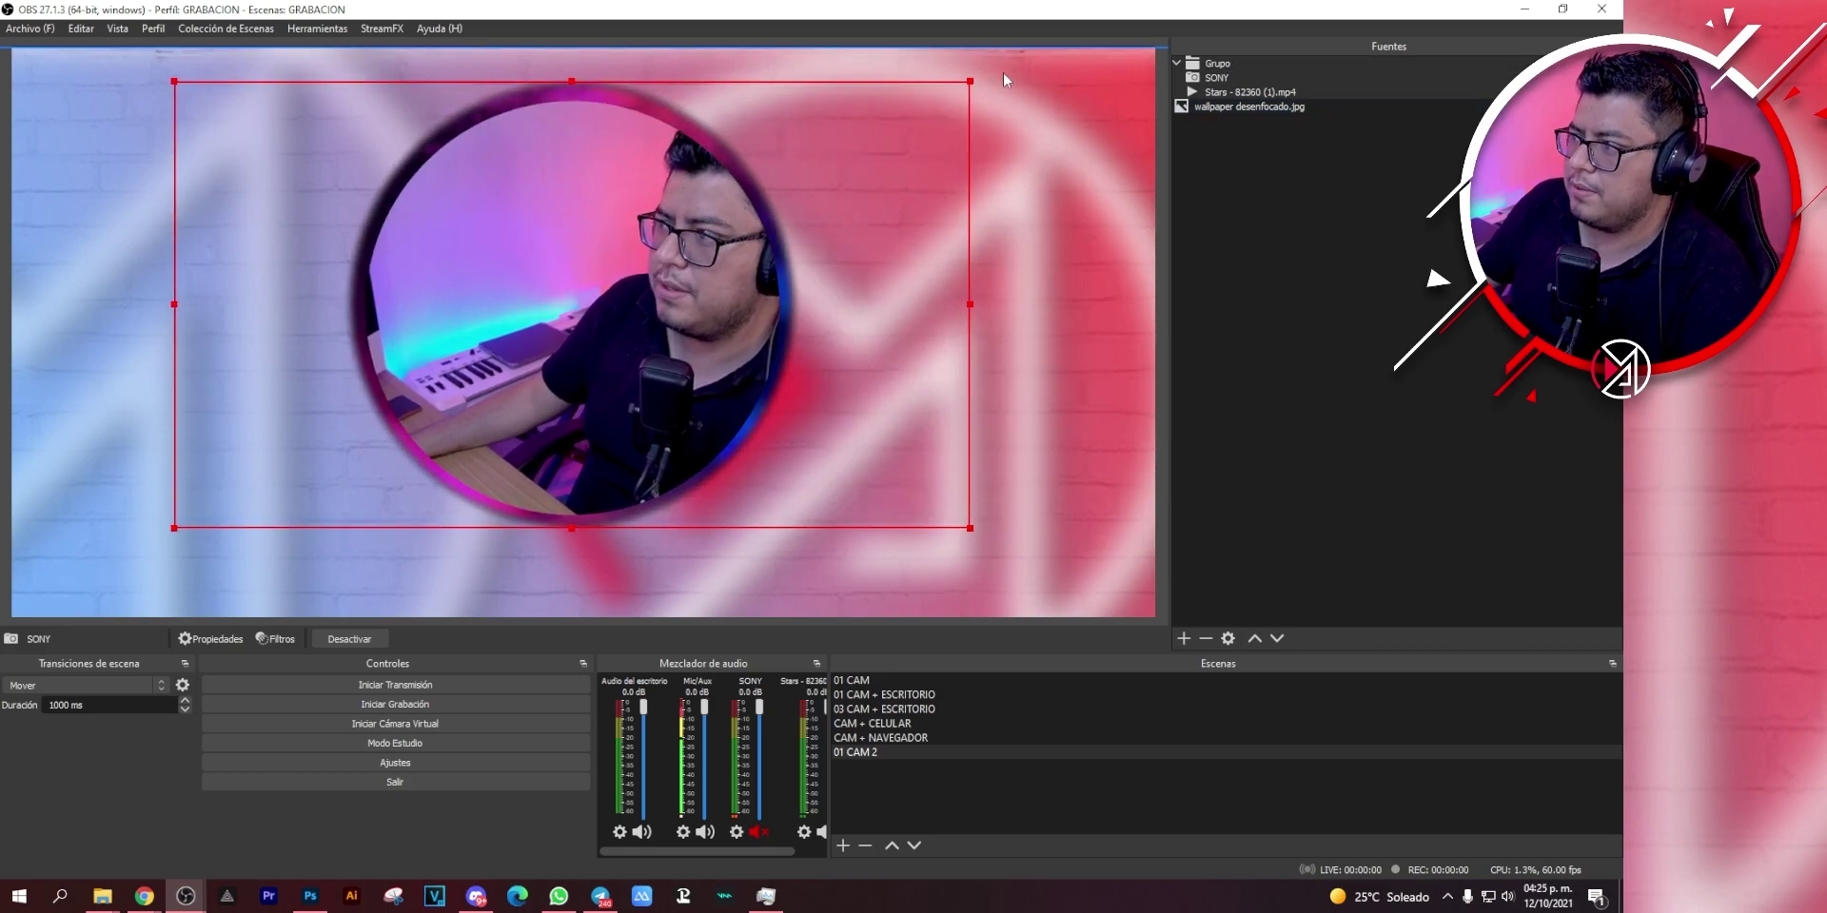
{"action": "left_click_drag", "start_coordinate": [970, 82], "coordinate": [569, 285]}
{"action": "left_click_drag", "start_coordinate": [383, 358], "coordinate": [986, 146]}
{"action": "left_click", "coordinate": [1409, 350]}
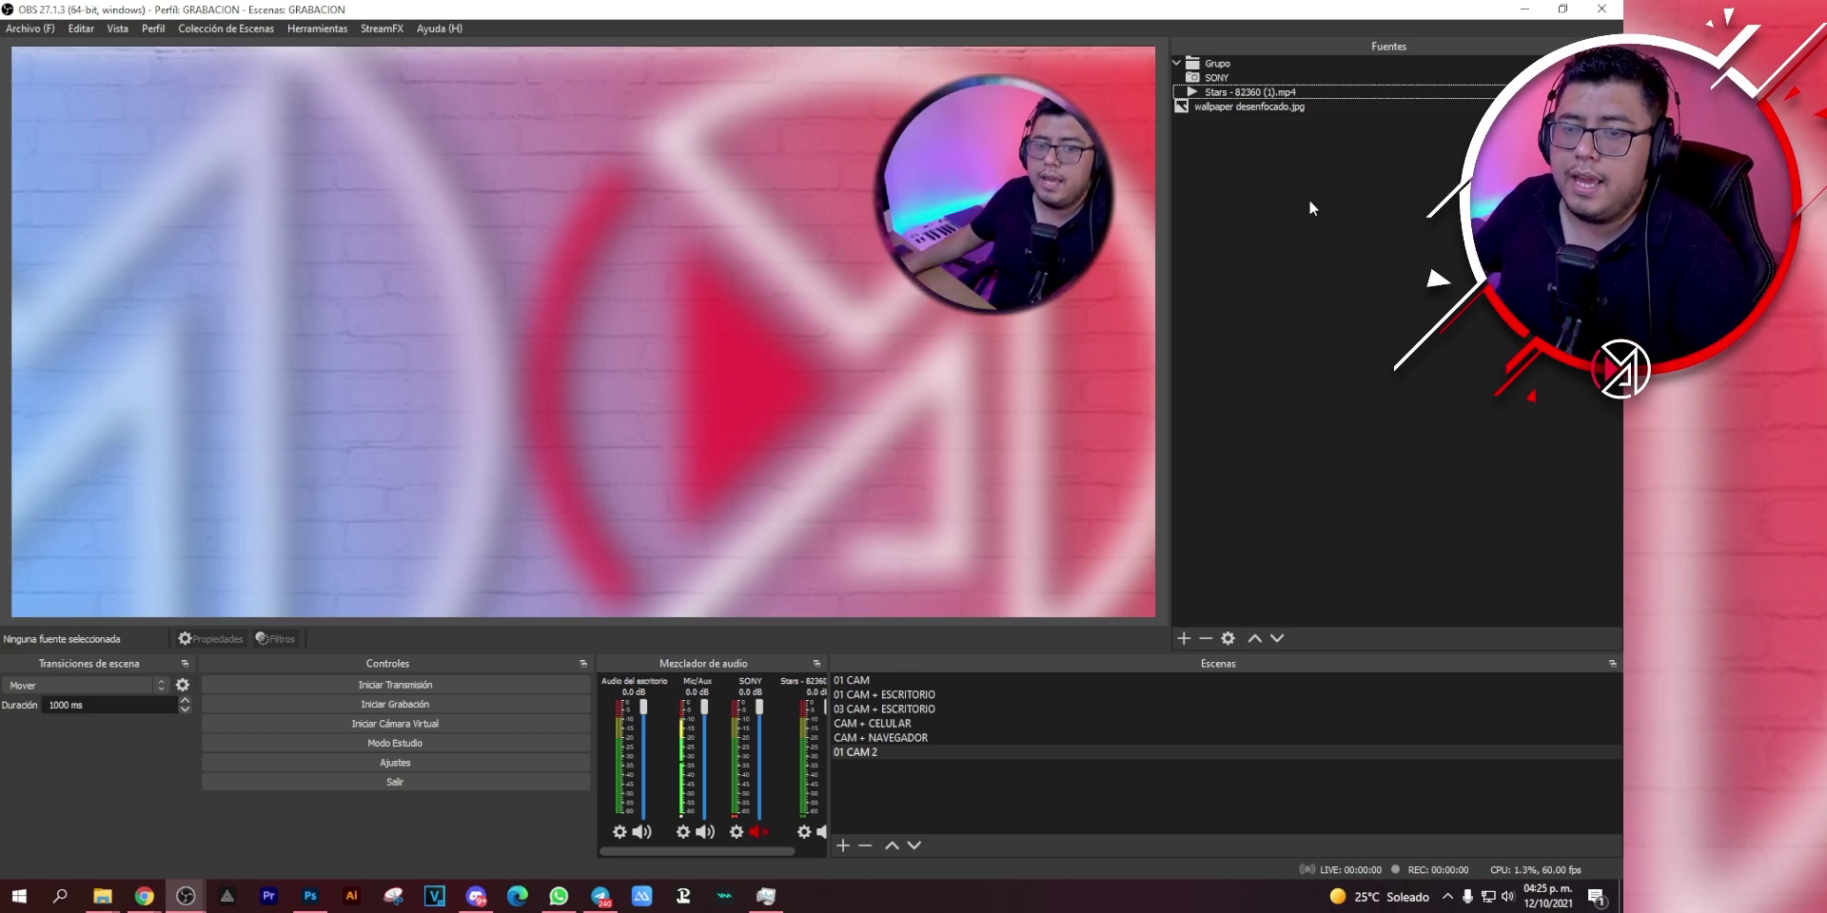
Shrink the SONY camera slightly within the group and recenter it to widen the animated ring around it.
{"action": "left_click", "coordinate": [1020, 179]}
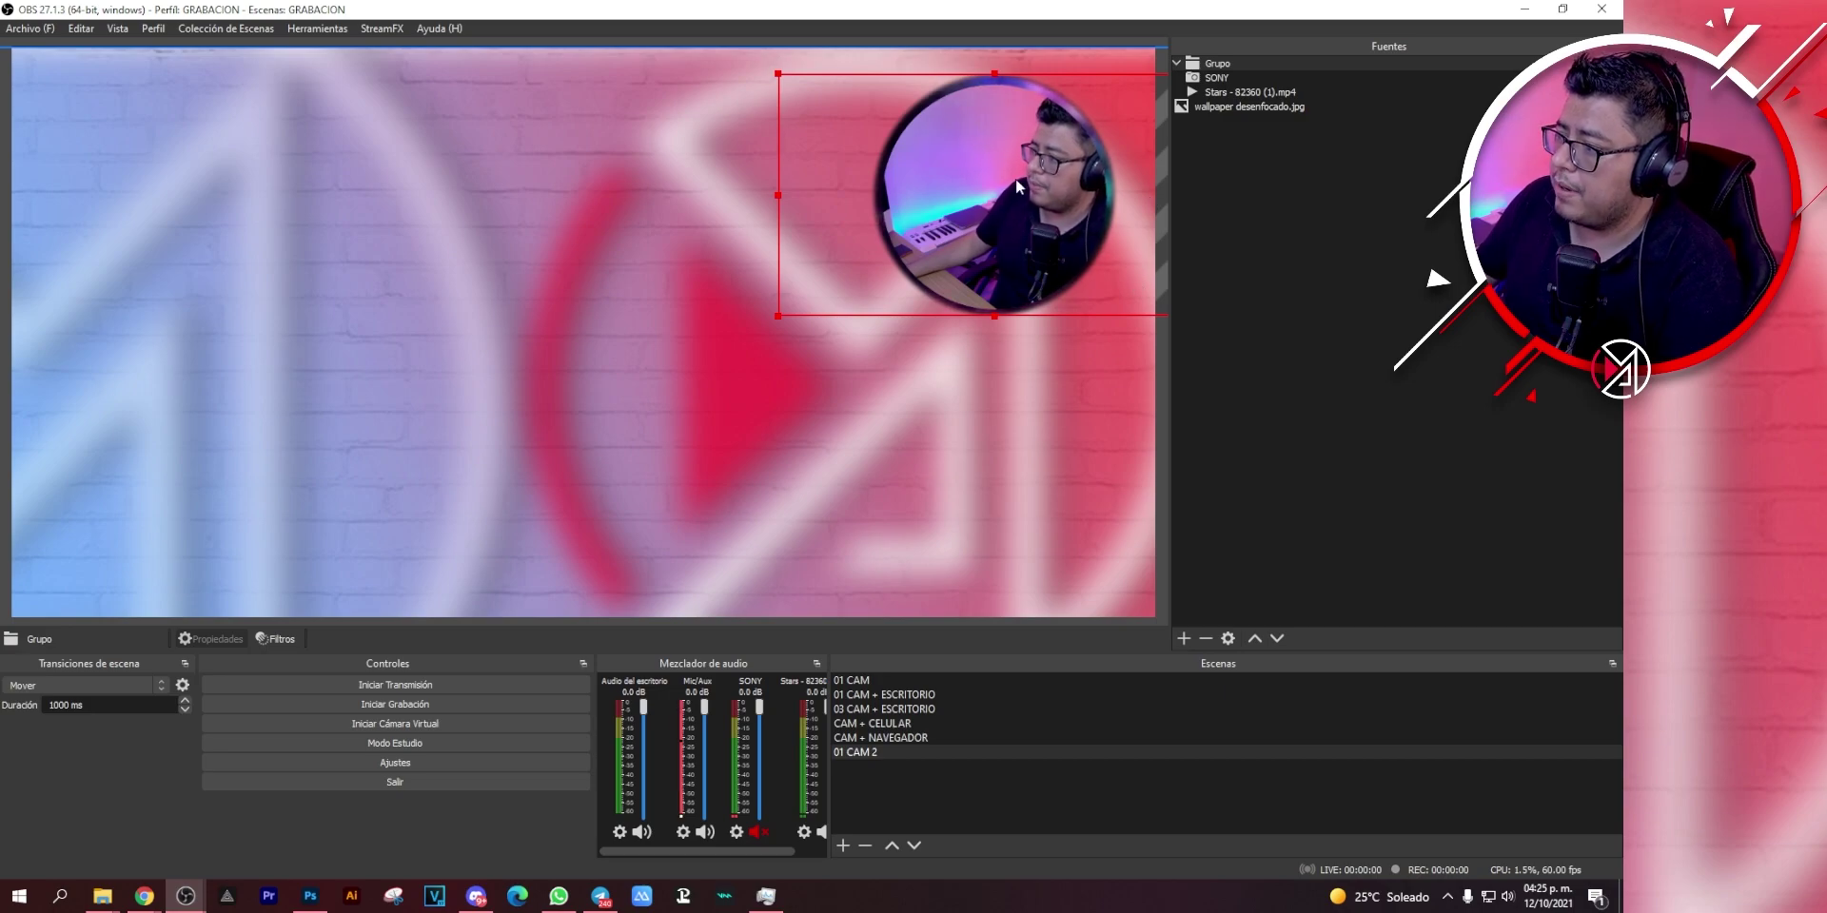
{"action": "left_click", "coordinate": [1198, 81]}
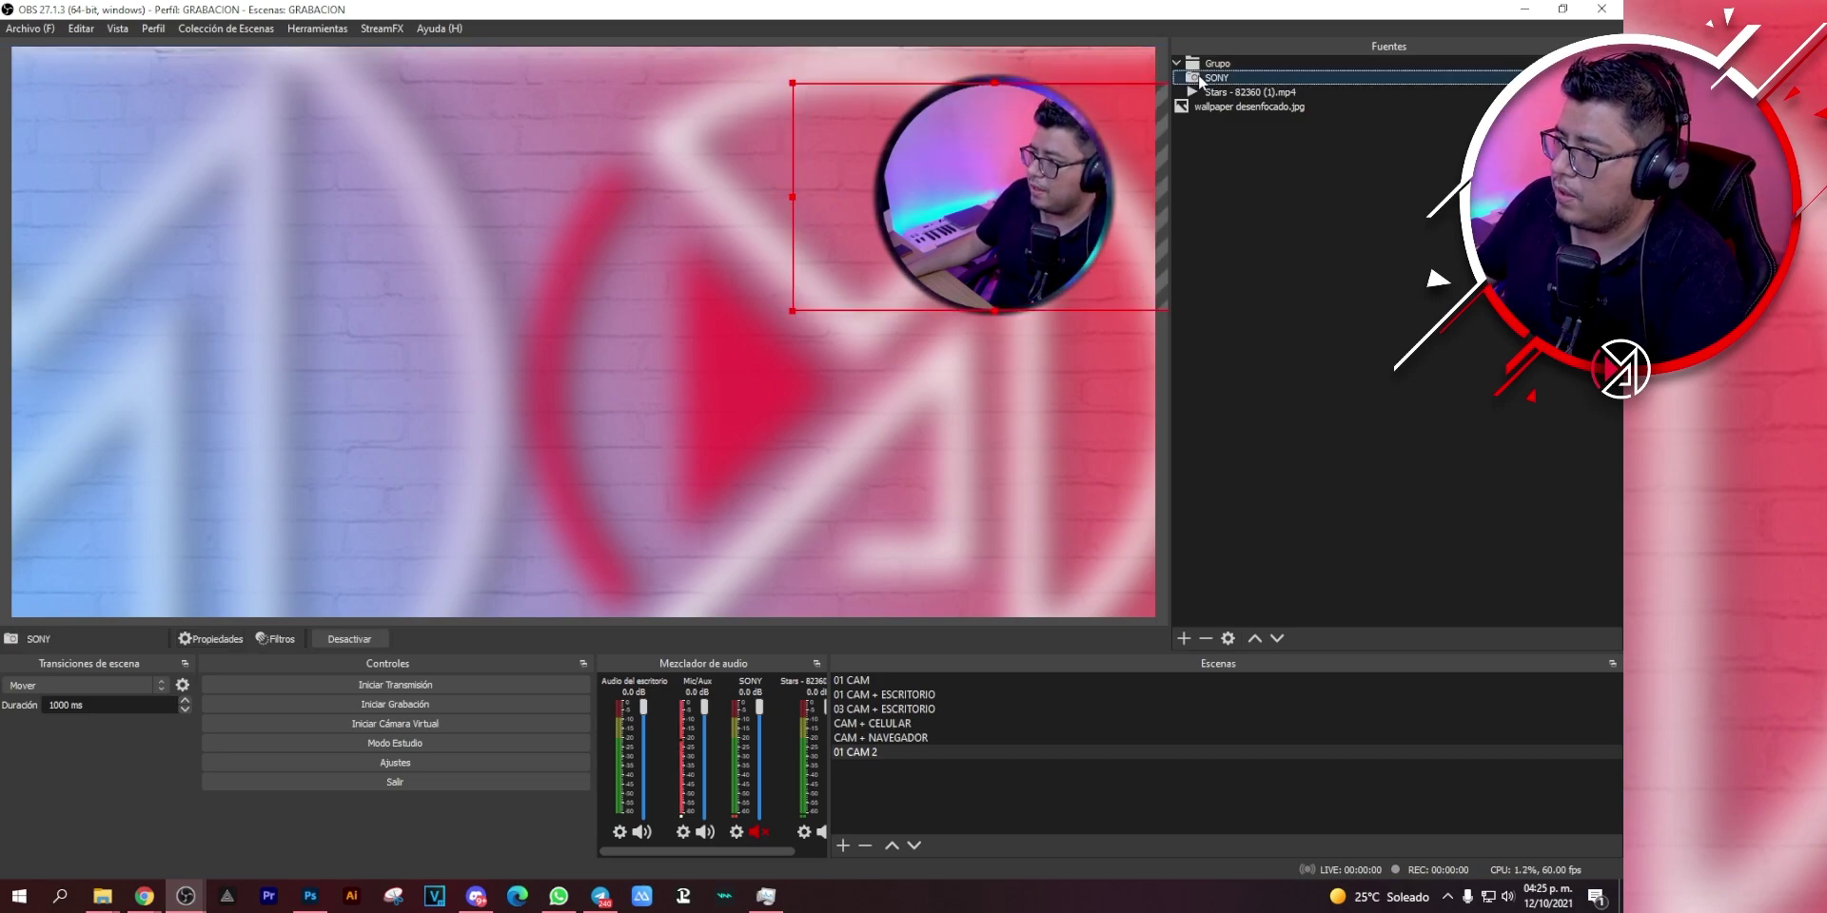
{"action": "left_click_drag", "start_coordinate": [793, 309], "coordinate": [805, 301]}
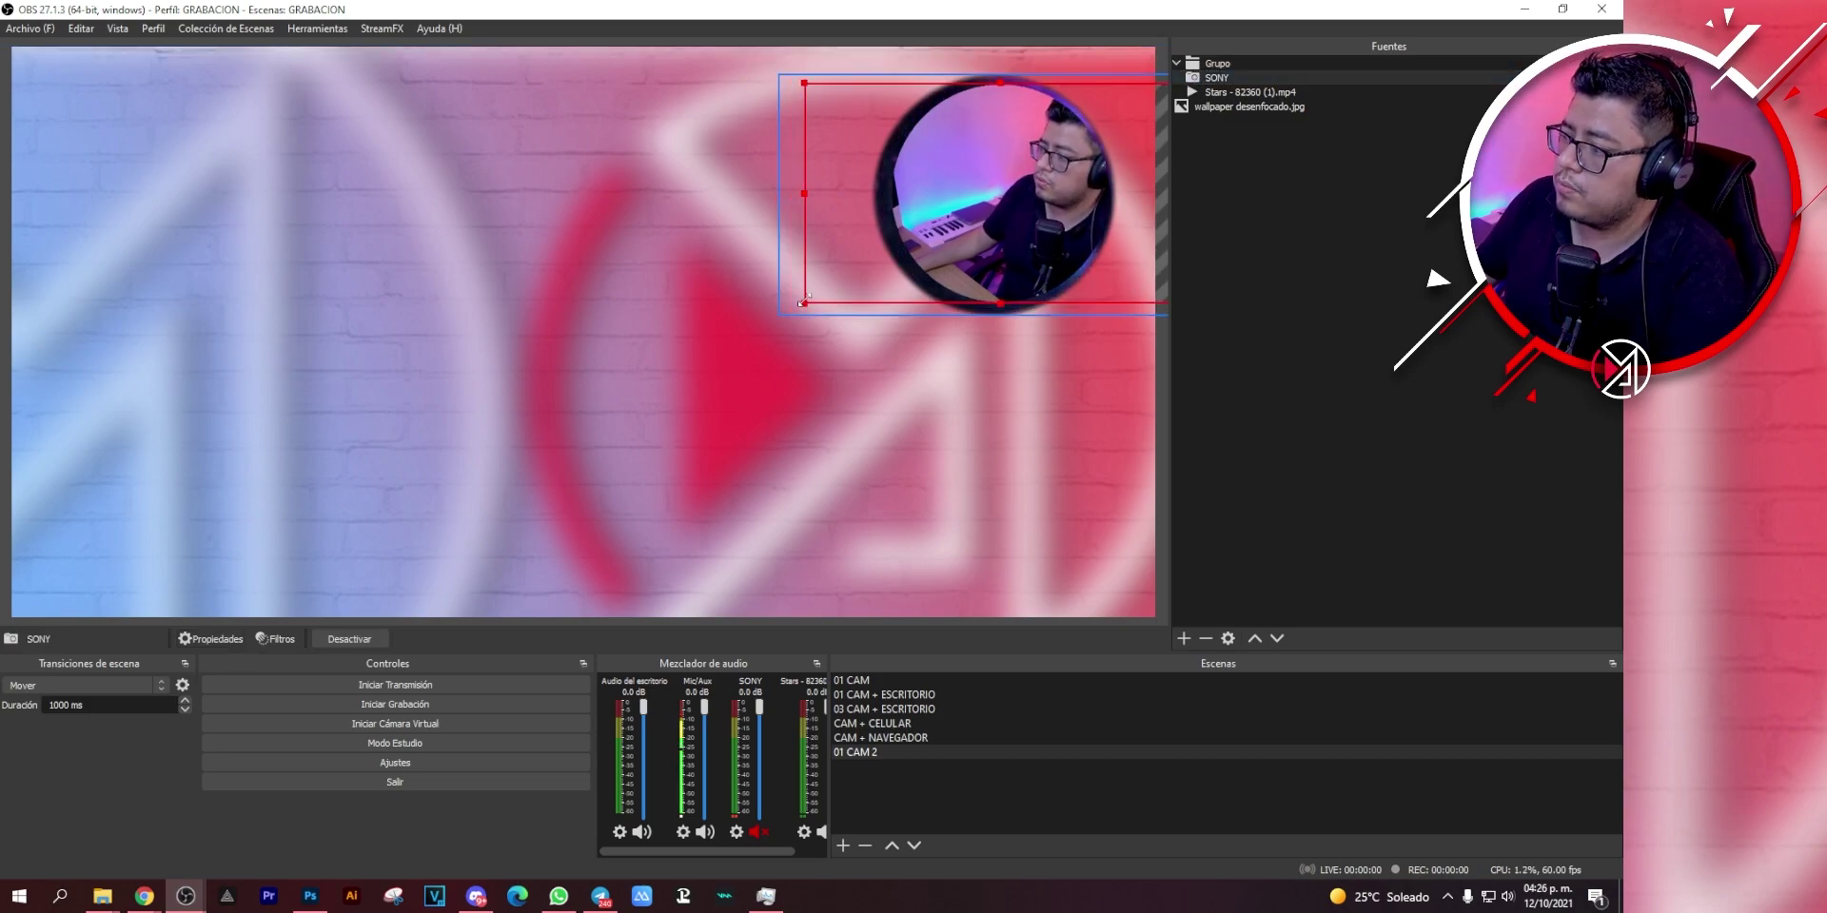
{"action": "left_click_drag", "start_coordinate": [1029, 203], "coordinate": [1020, 202]}
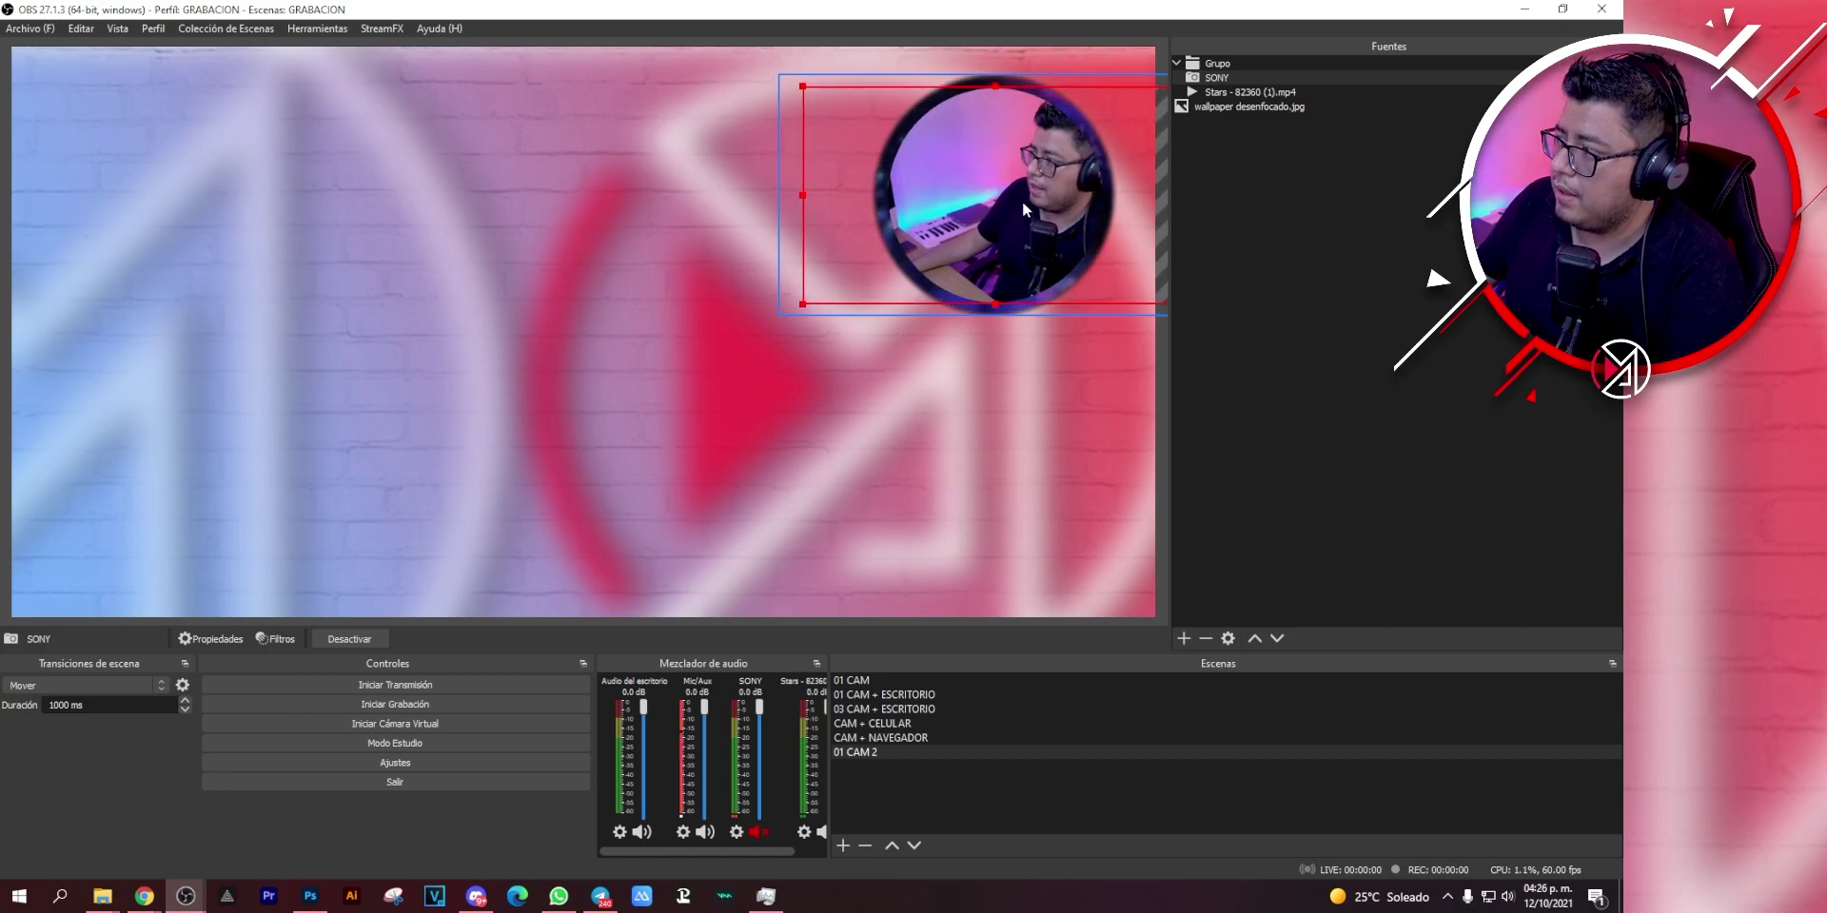
Replace the Stars media source's local file with Clouds - 64767.mp4 from Descargas.
{"action": "double_click", "coordinate": [1211, 92]}
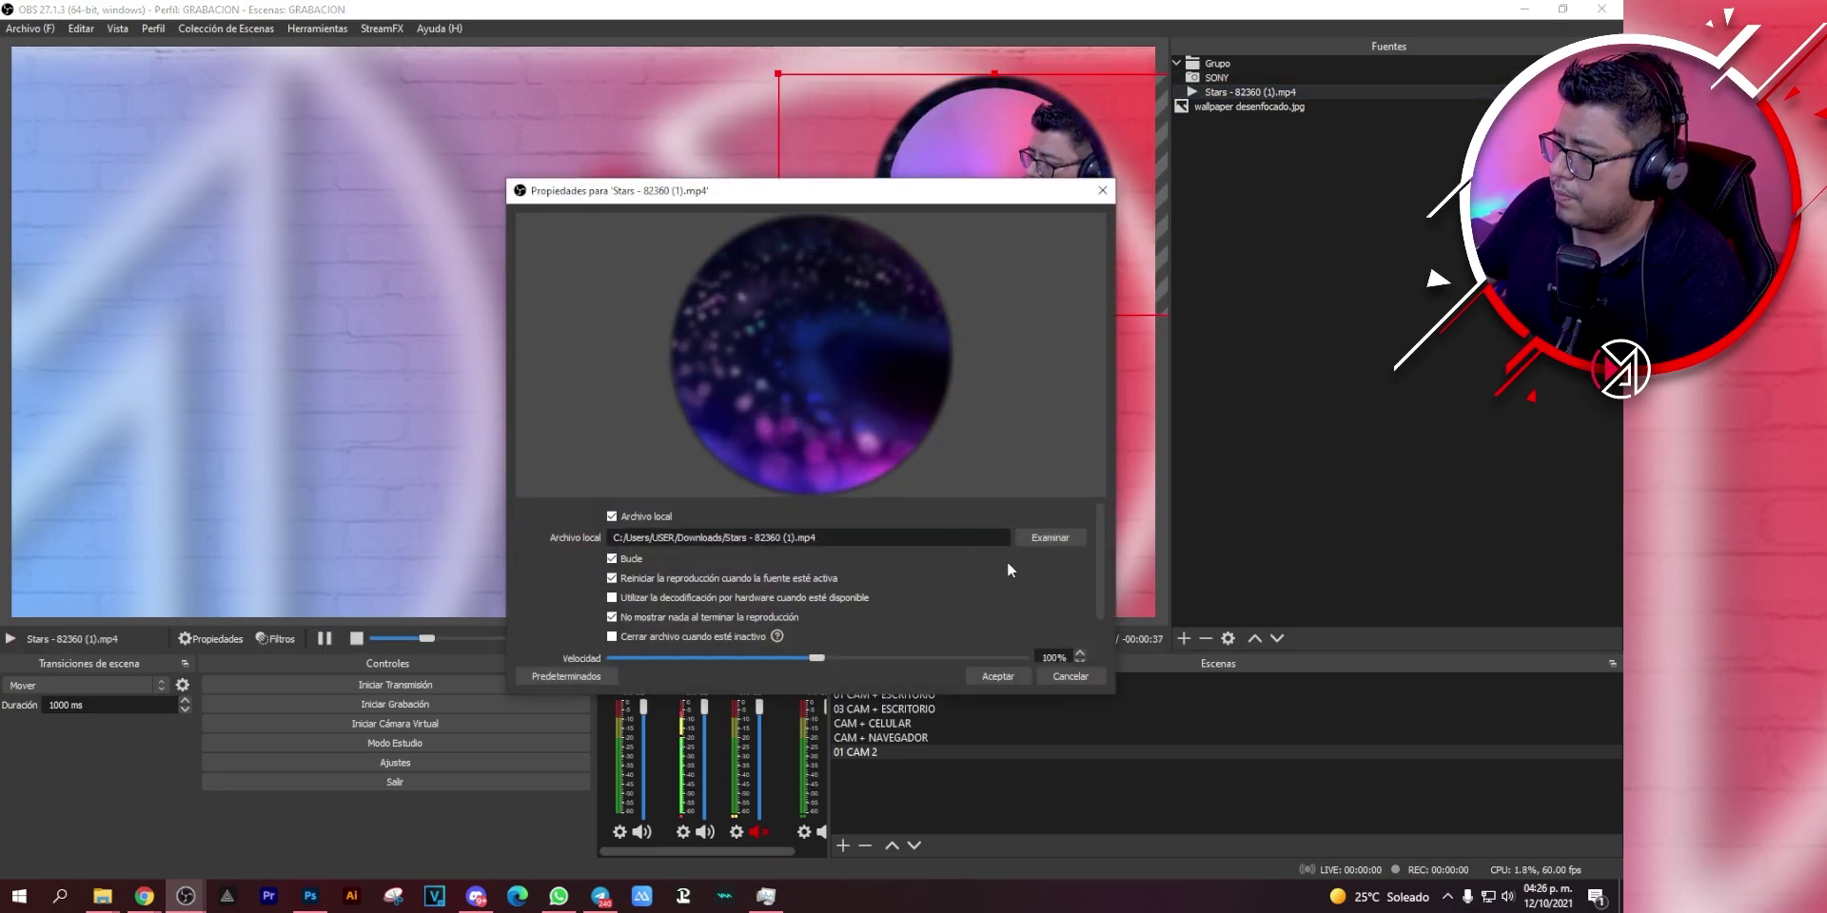
{"action": "left_click", "coordinate": [1047, 539]}
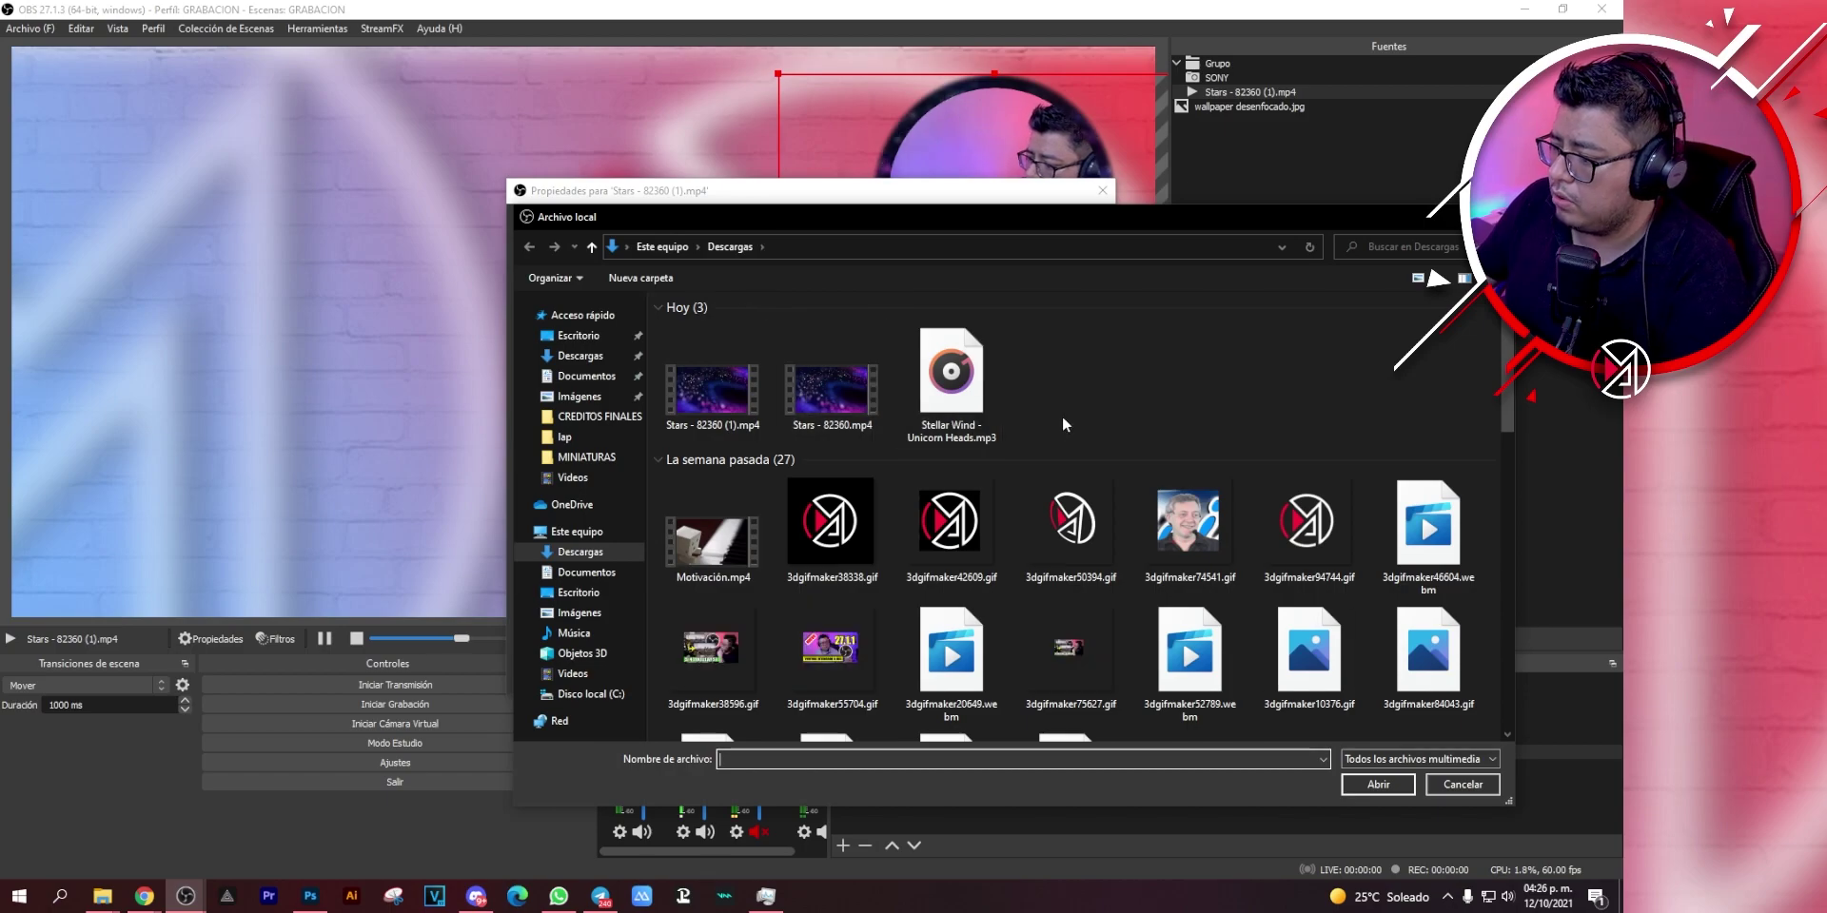
{"action": "scroll", "coordinate": [1063, 424], "scroll_direction": "down", "scroll_amount": 3}
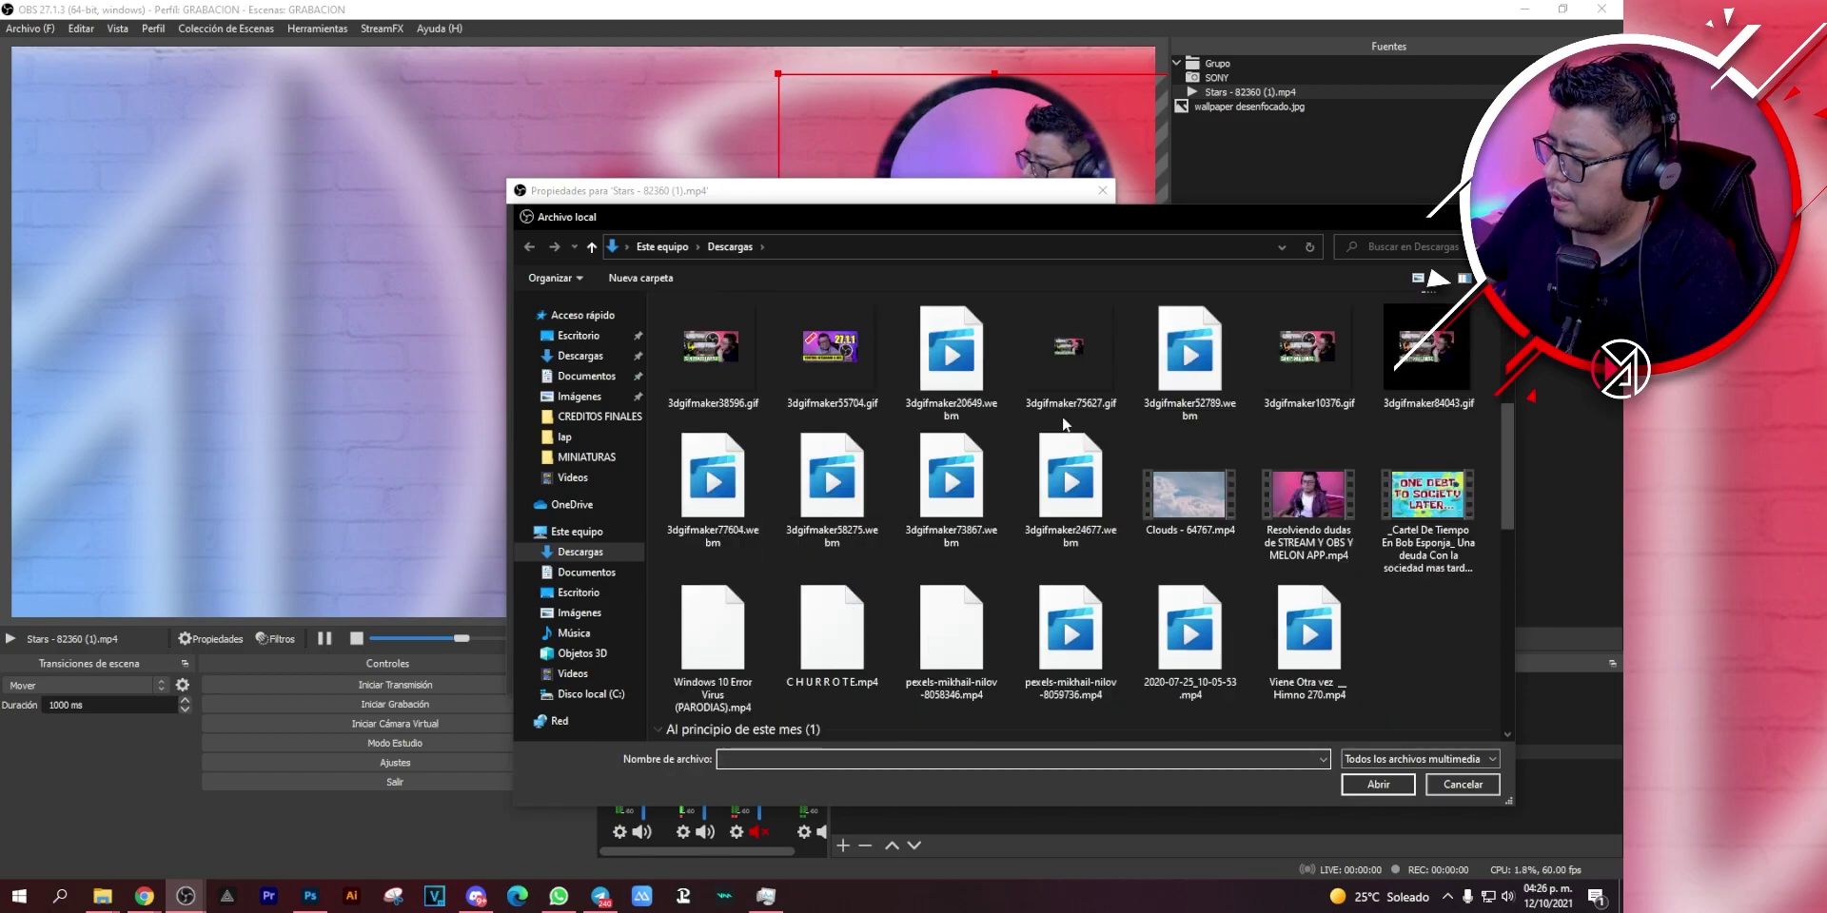
{"action": "double_click", "coordinate": [1188, 488]}
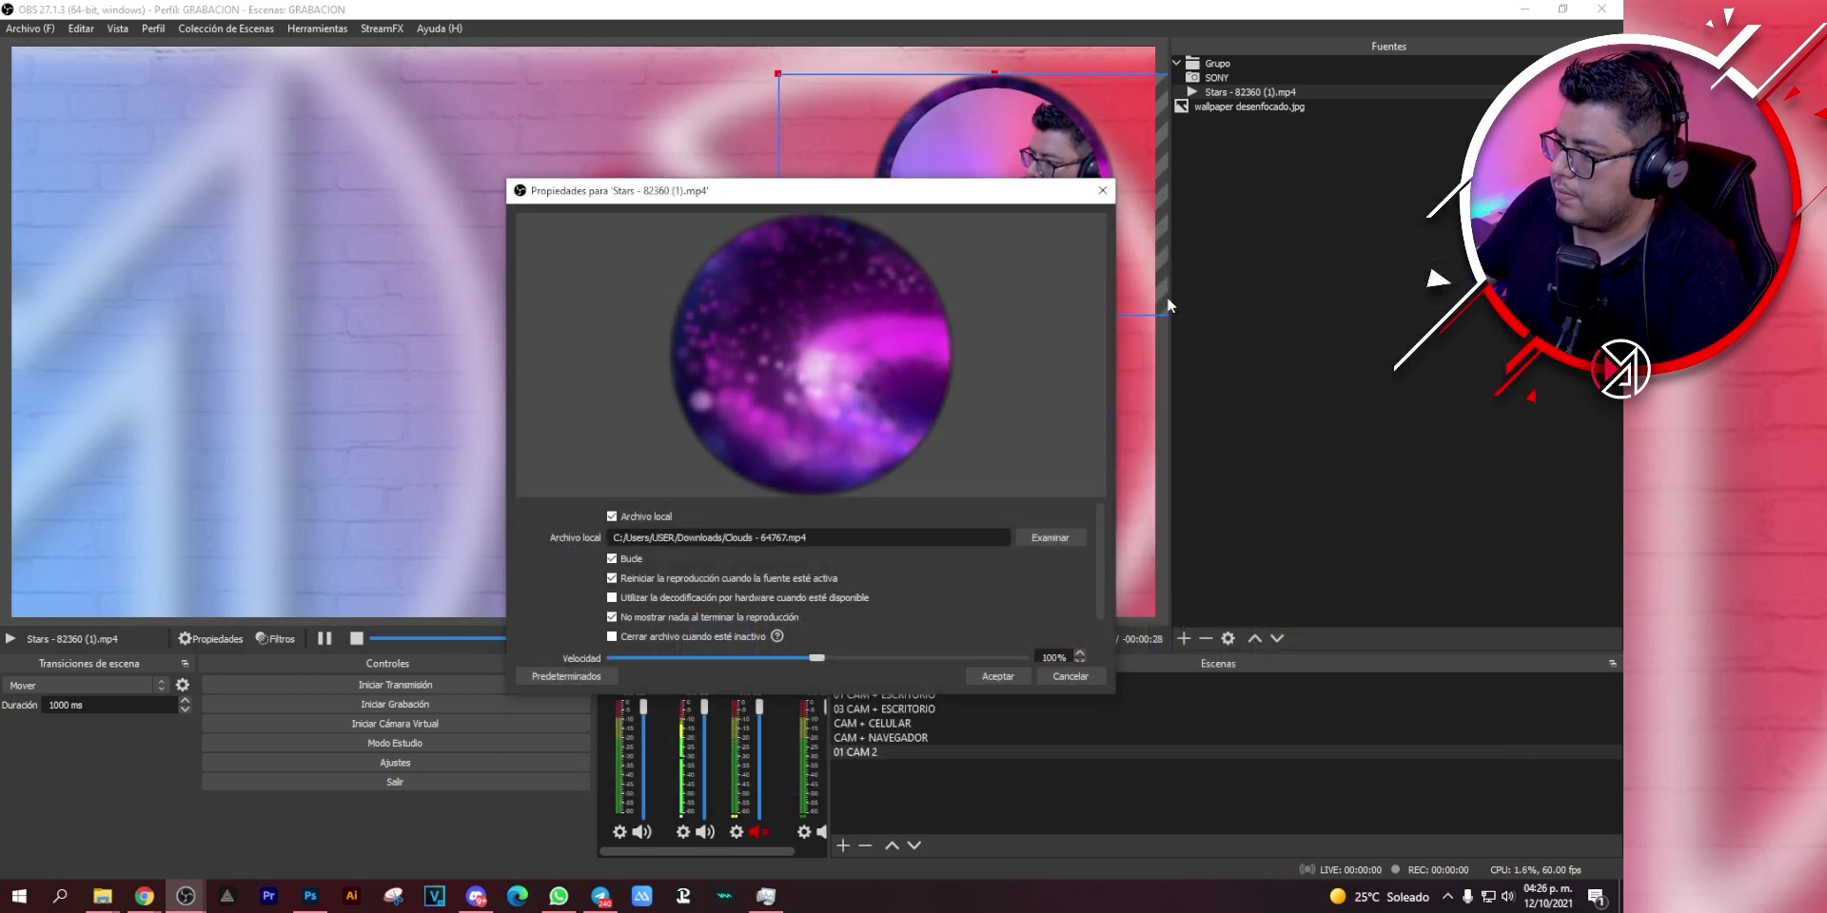
{"action": "left_click", "coordinate": [997, 677]}
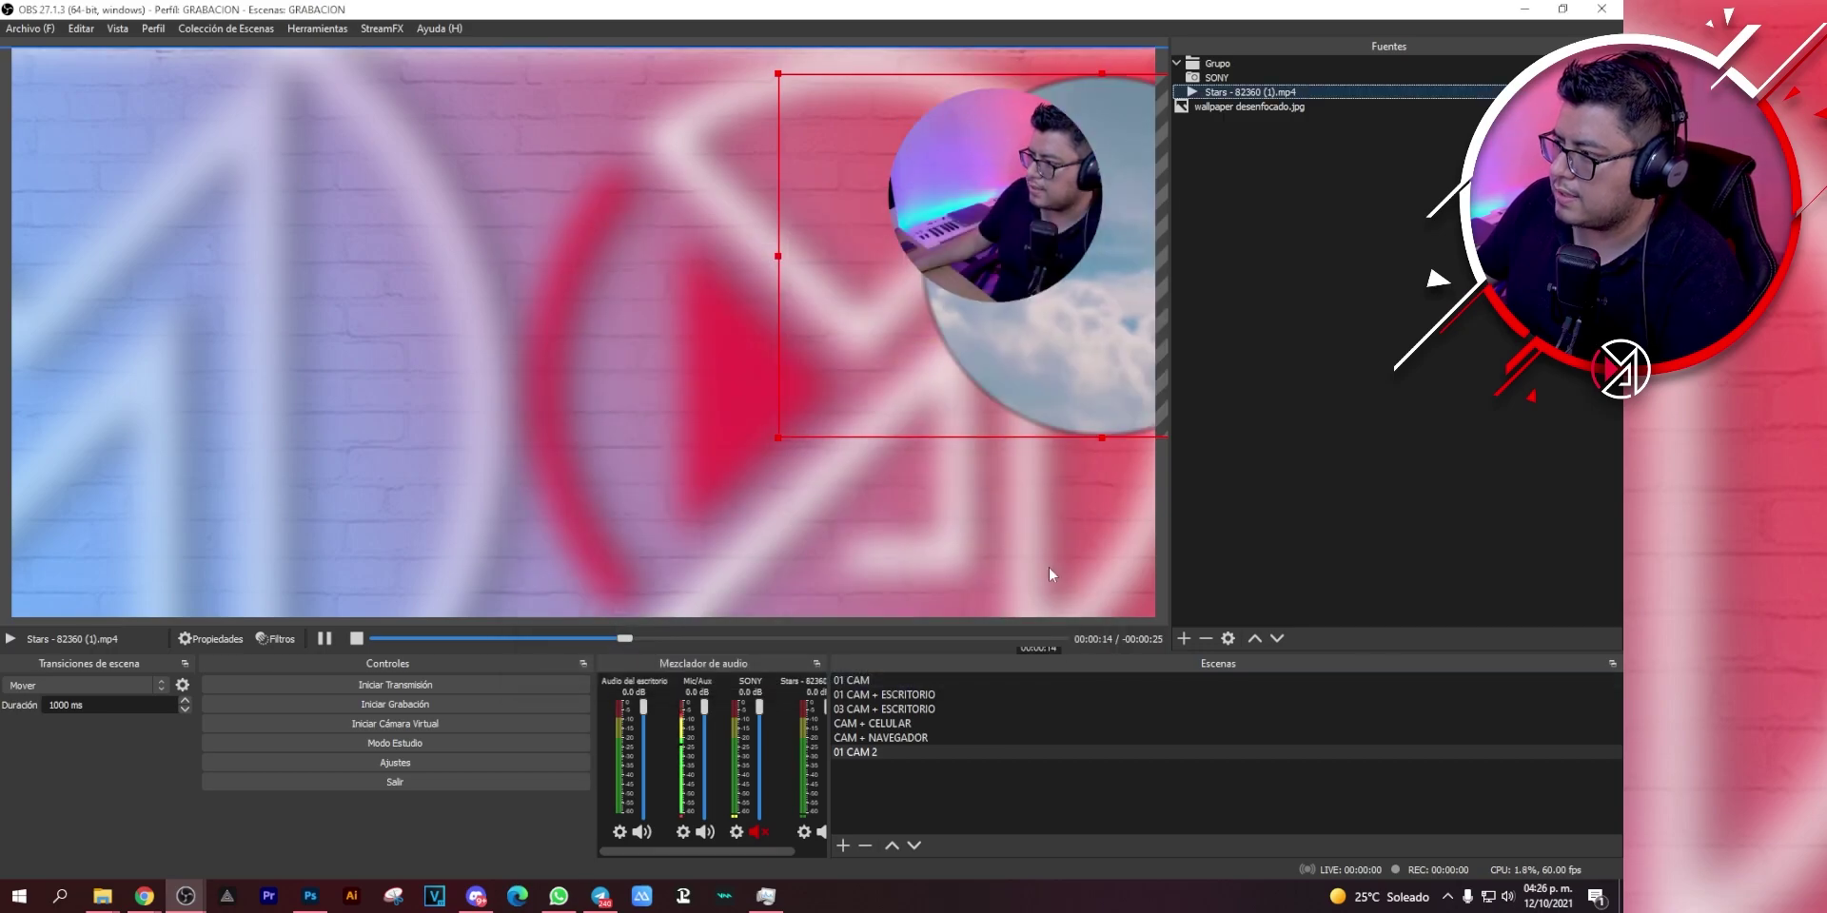
Move the camera group away from the upper-right corner toward the middle of the canvas.
{"action": "left_click_drag", "start_coordinate": [1140, 362], "coordinate": [959, 325]}
{"action": "left_click", "coordinate": [1250, 107]}
{"action": "left_click_drag", "start_coordinate": [839, 325], "coordinate": [469, 530]}
Resize the SONY camera to fit inside the cloud circle and center it, leaving an even ring around it.
{"action": "left_click", "coordinate": [1215, 78]}
{"action": "left_click_drag", "start_coordinate": [951, 390], "coordinate": [975, 346]}
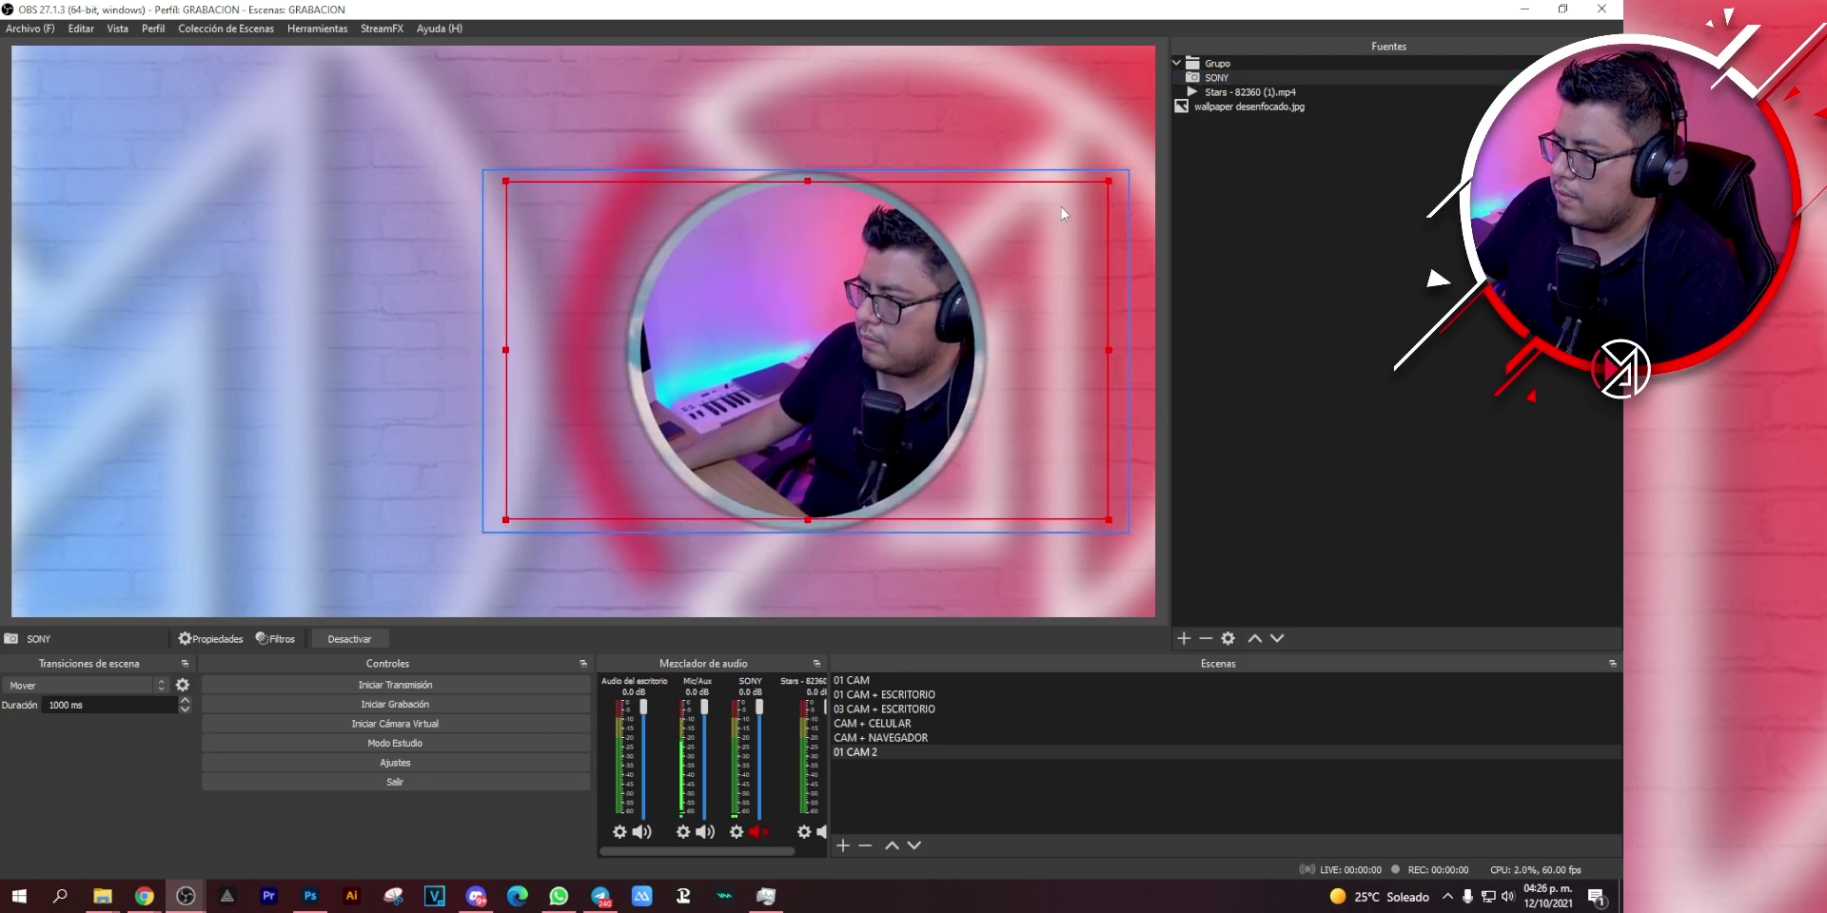
{"action": "left_click_drag", "start_coordinate": [1106, 186], "coordinate": [1068, 206]}
{"action": "left_click_drag", "start_coordinate": [795, 284], "coordinate": [815, 271]}
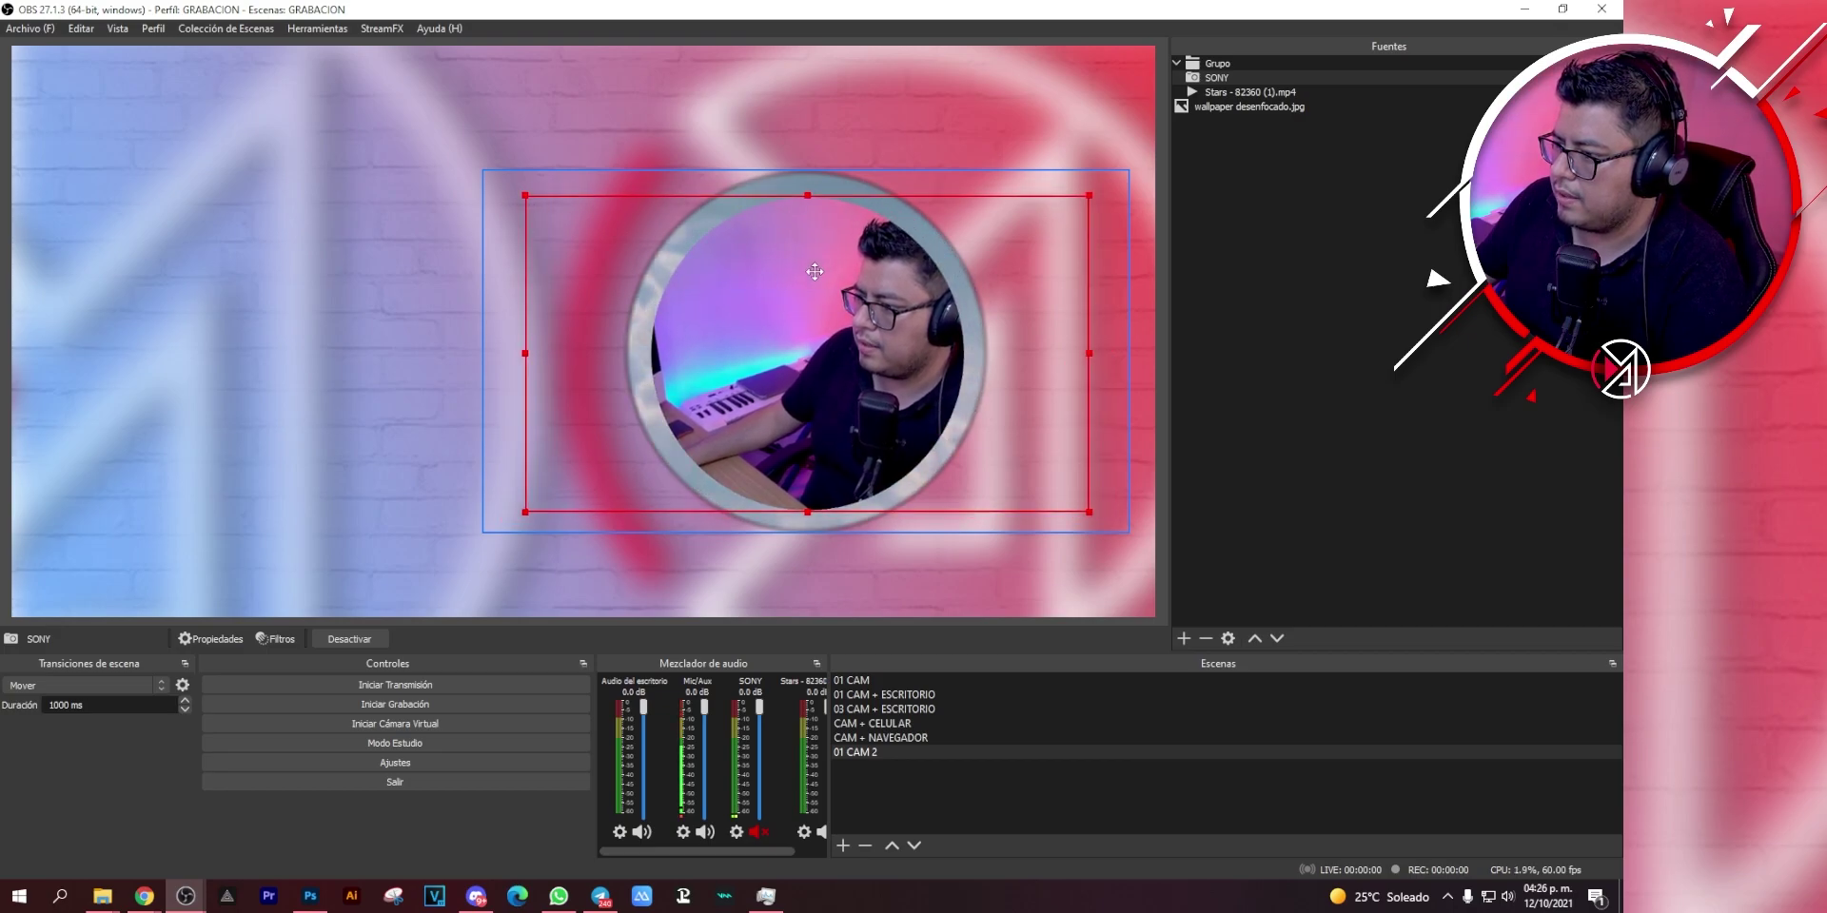
Replace the ring media source's local file with Tunnel - 26475.mp4 from Descargas.
{"action": "double_click", "coordinate": [1237, 93]}
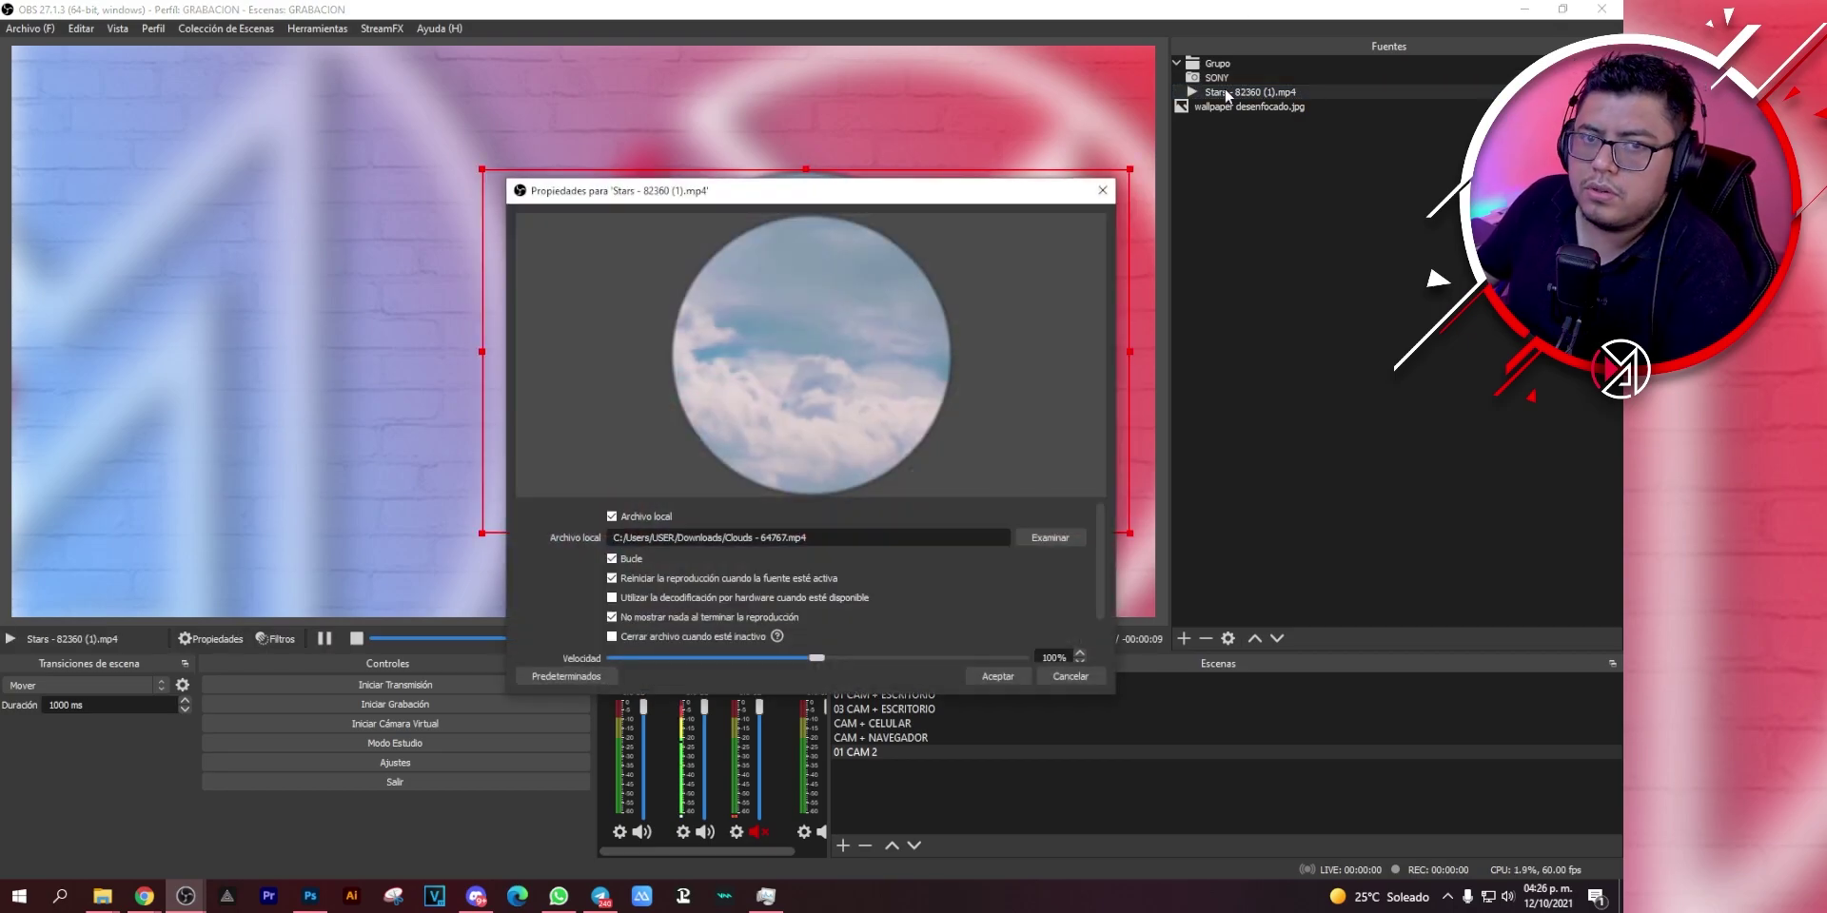
{"action": "left_click", "coordinate": [1047, 537]}
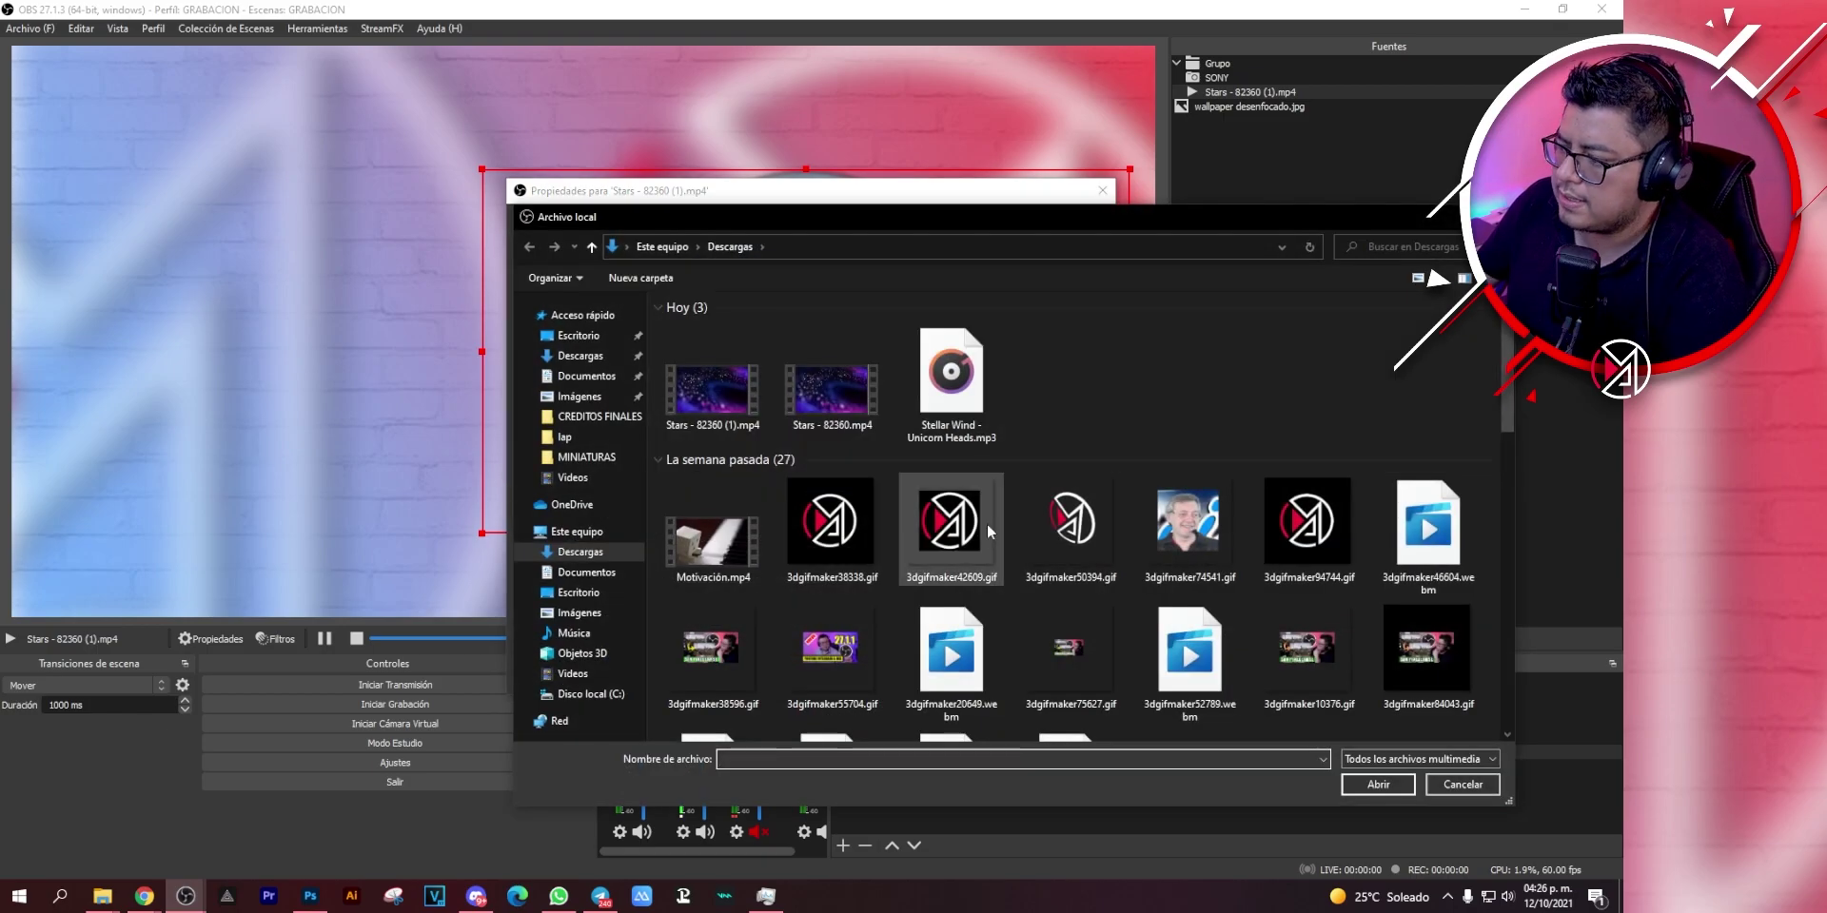
{"action": "scroll", "coordinate": [1187, 545], "scroll_direction": "down", "scroll_amount": 10}
{"action": "scroll", "coordinate": [1187, 544], "scroll_direction": "up", "scroll_amount": 5}
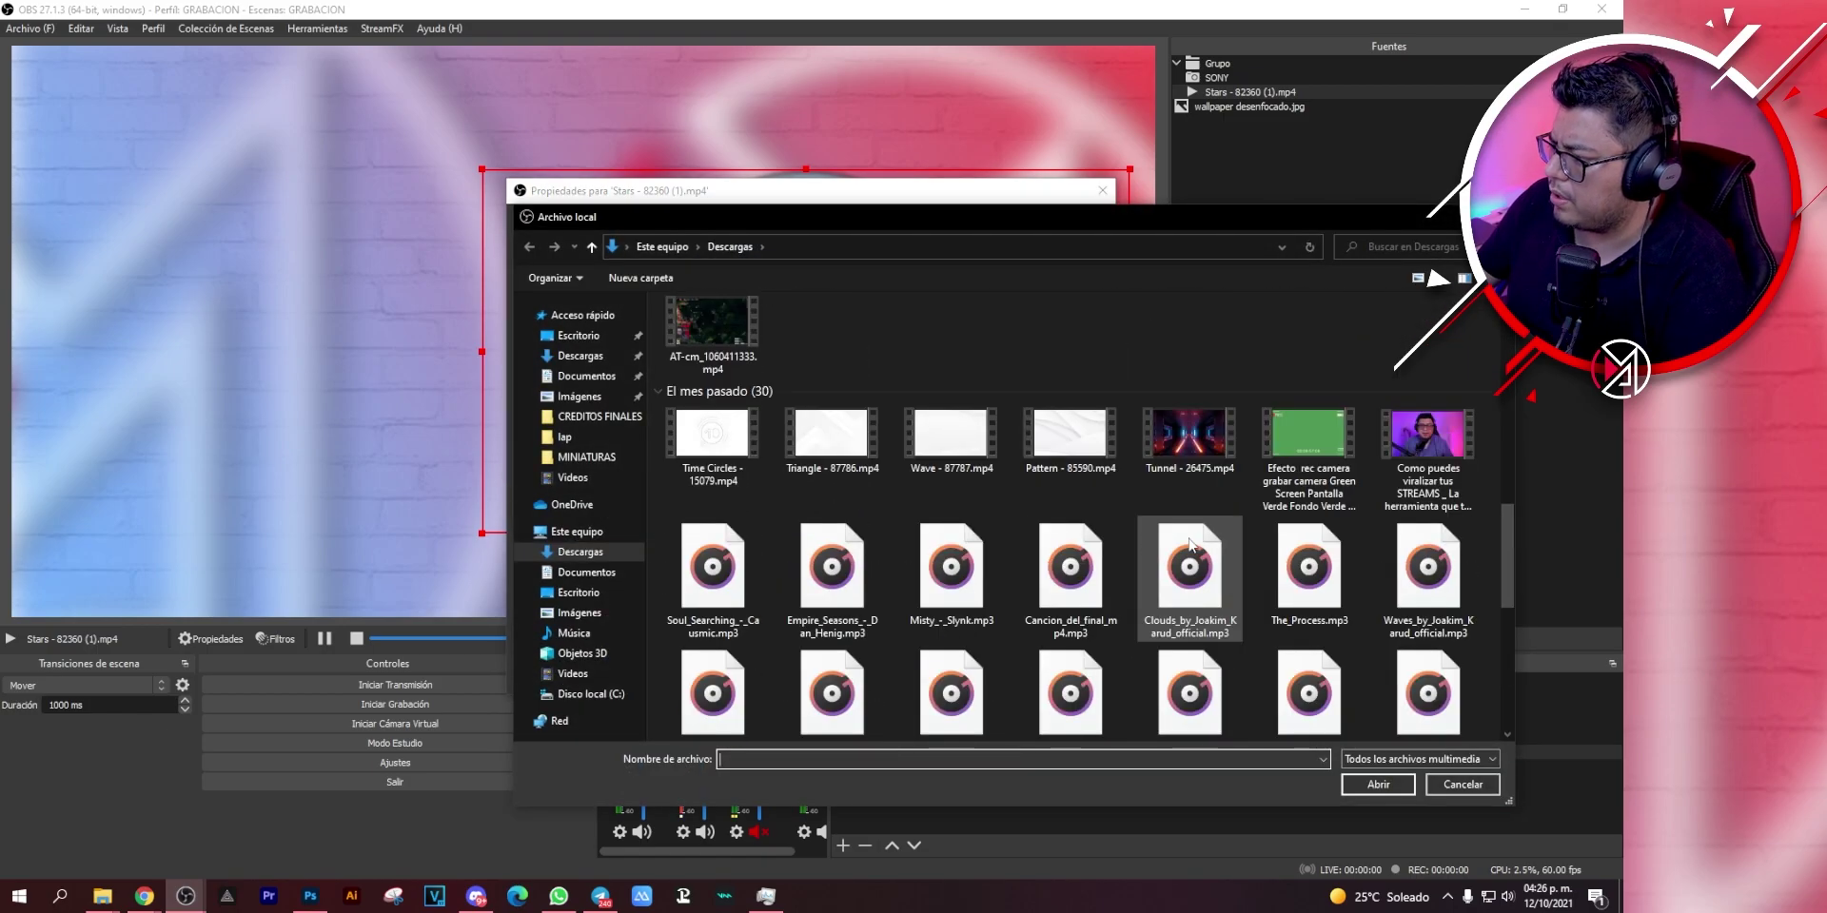
{"action": "double_click", "coordinate": [1192, 466]}
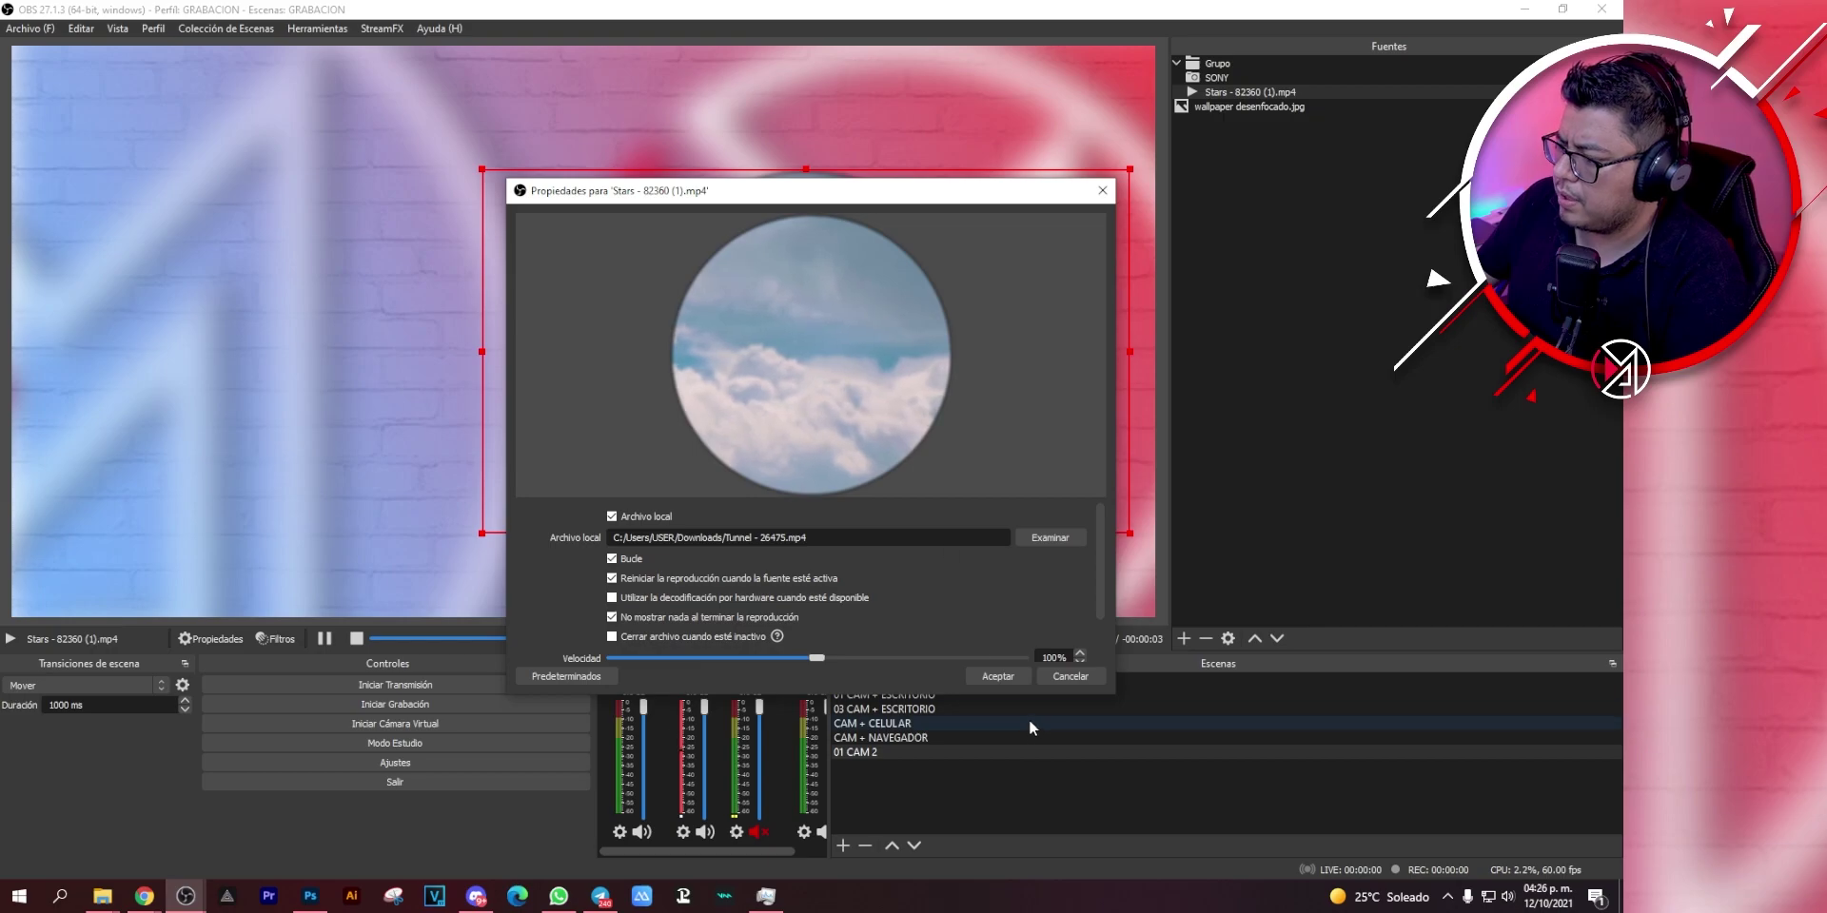
{"action": "left_click", "coordinate": [1013, 677]}
Enlarge the SONY camera within the tunnel circle and center it so only a narrow animated ring surrounds it.
{"action": "left_click", "coordinate": [842, 339]}
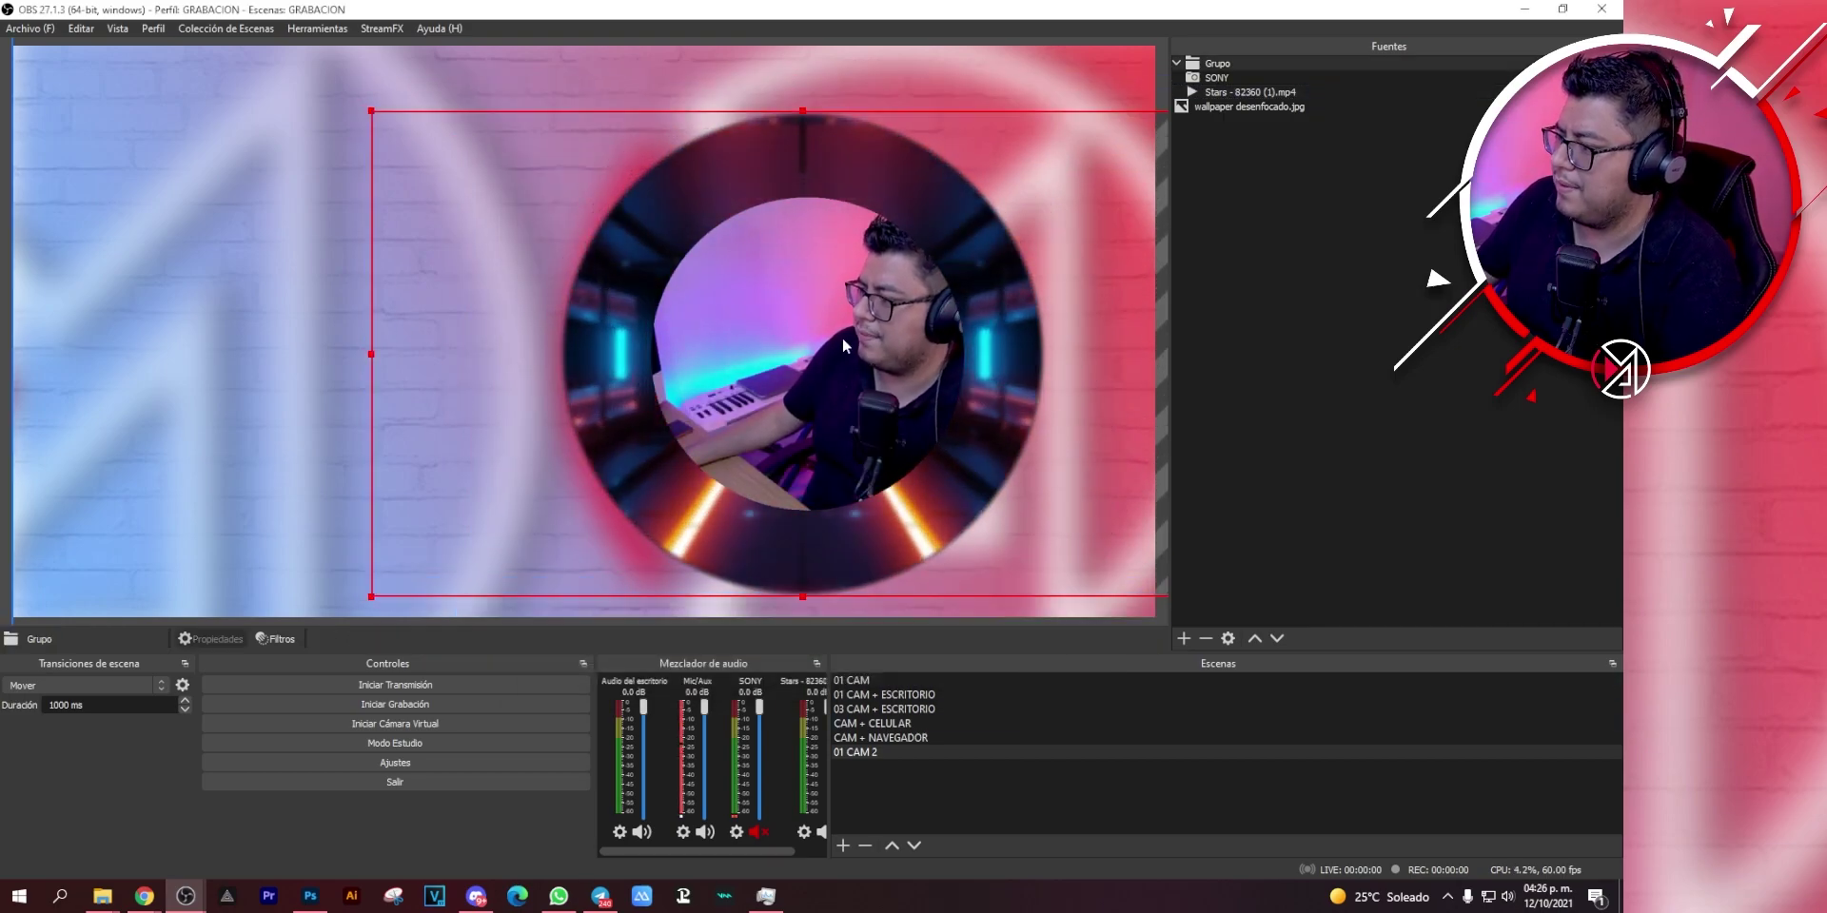
{"action": "left_click", "coordinate": [872, 329]}
{"action": "left_click", "coordinate": [1230, 74]}
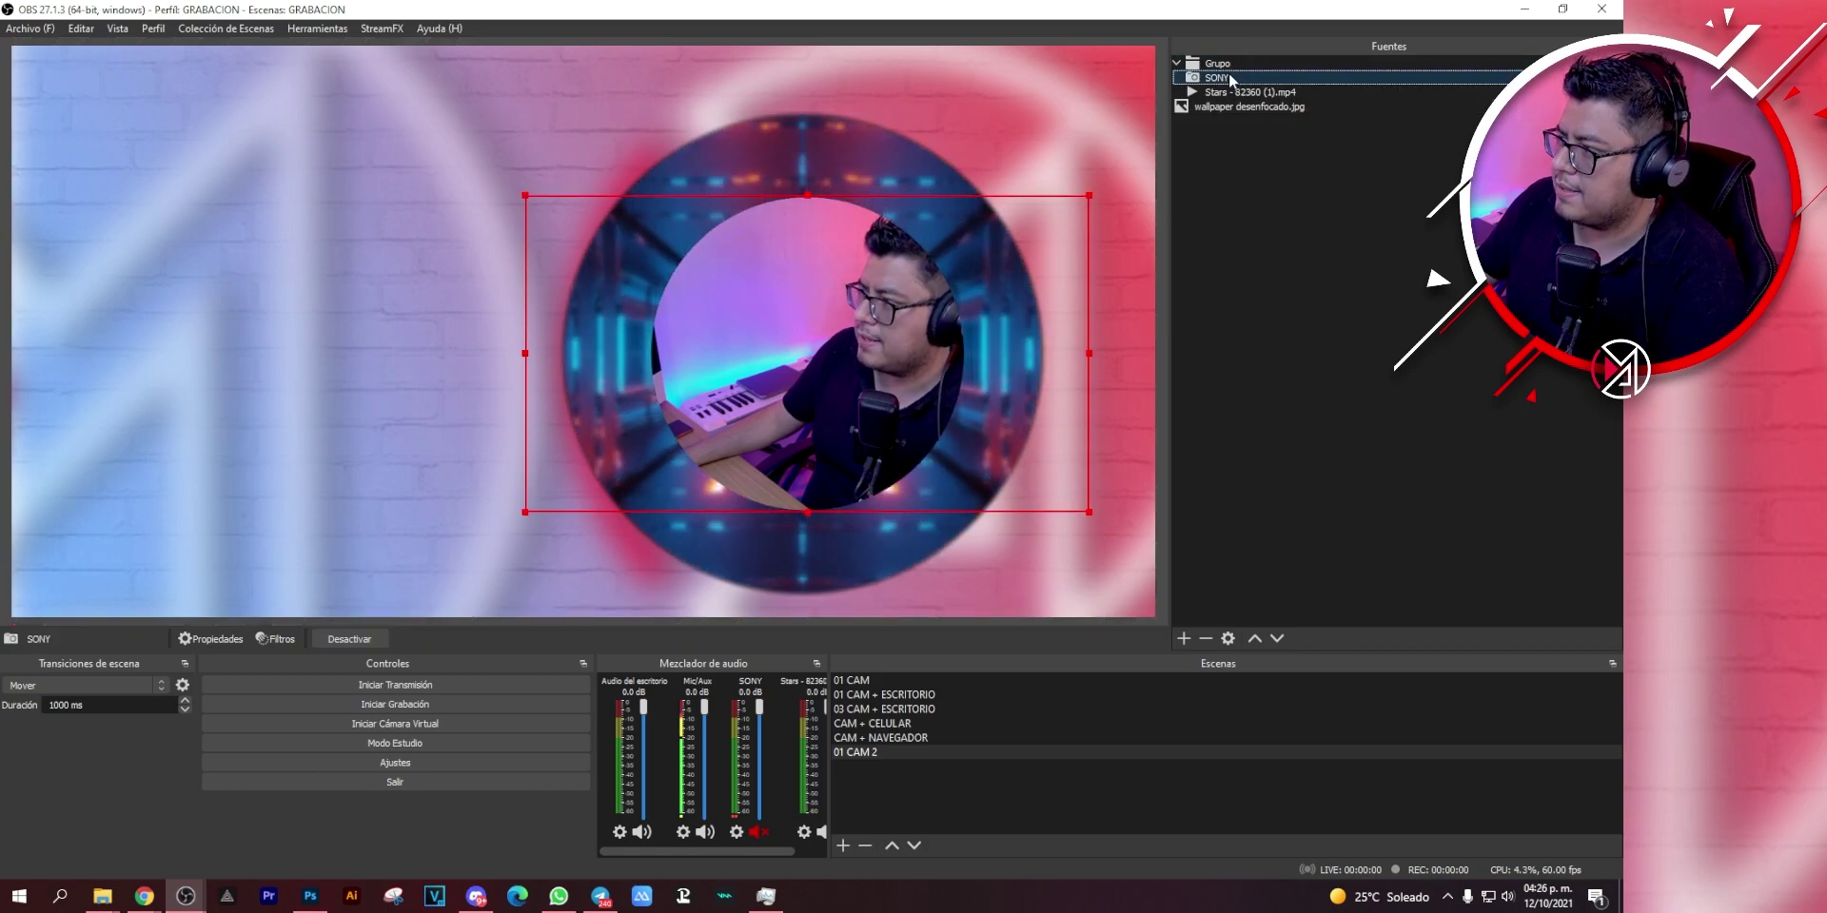
{"action": "left_click_drag", "start_coordinate": [1089, 195], "coordinate": [1265, 46]}
{"action": "left_click_drag", "start_coordinate": [866, 276], "coordinate": [819, 361]}
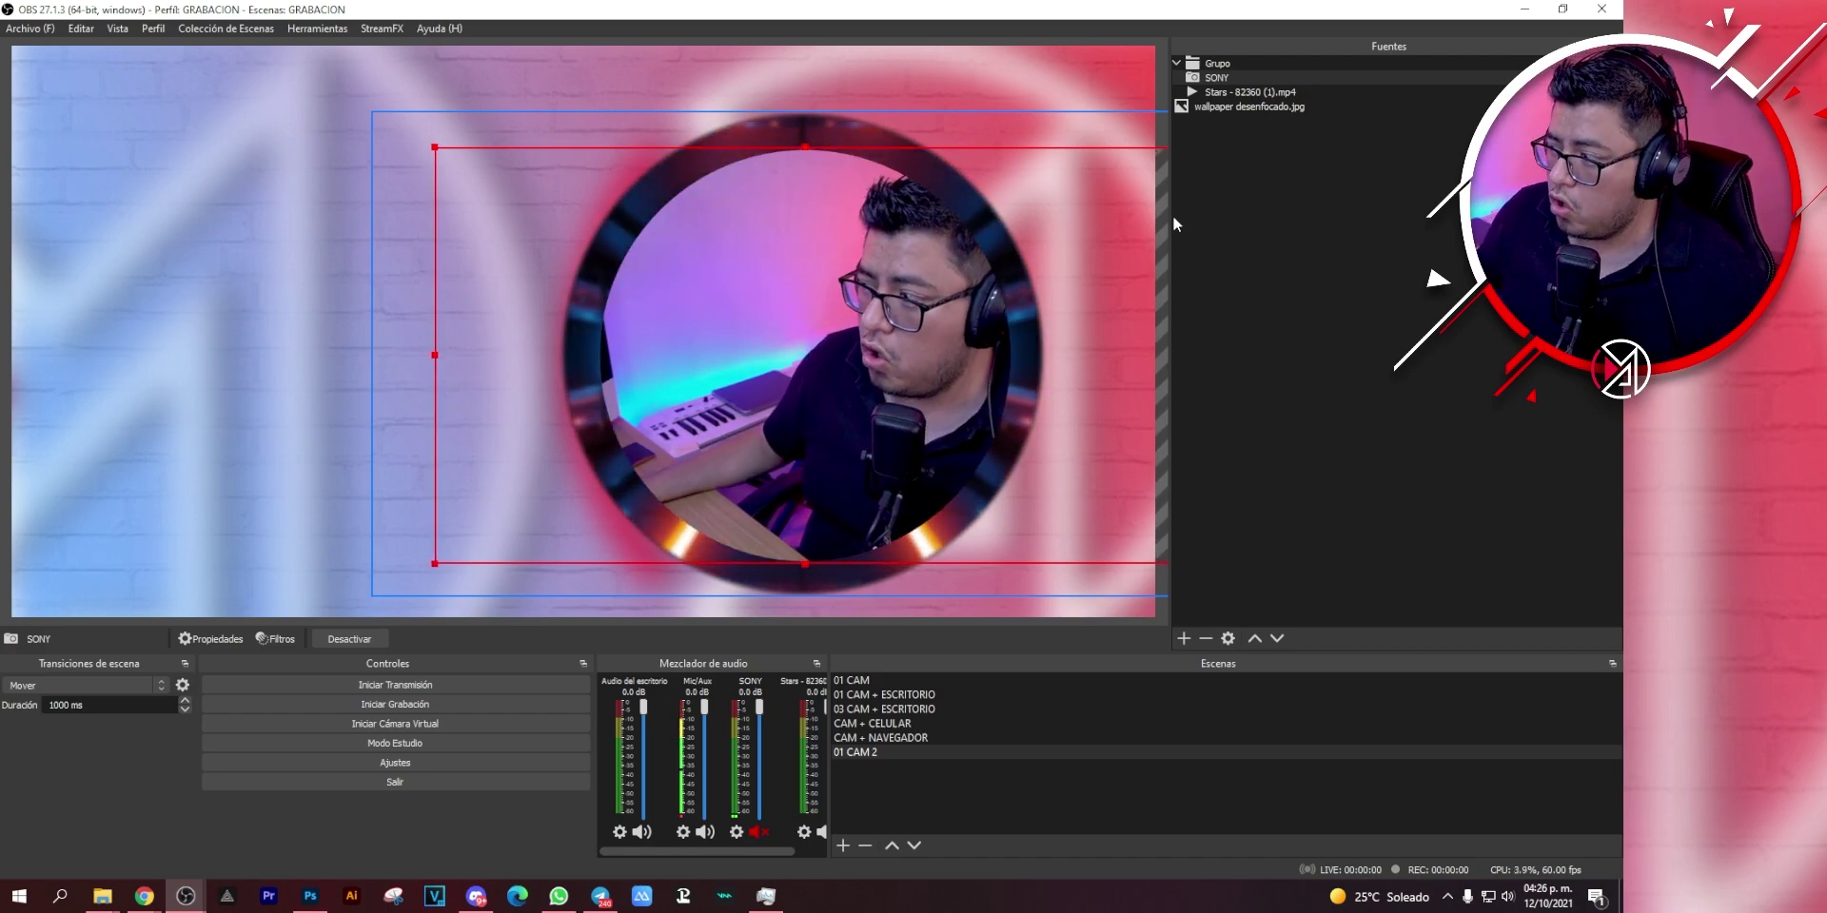
Scale down the whole camera group and place it in the upper-right corner of the canvas.
{"action": "left_click", "coordinate": [1218, 63]}
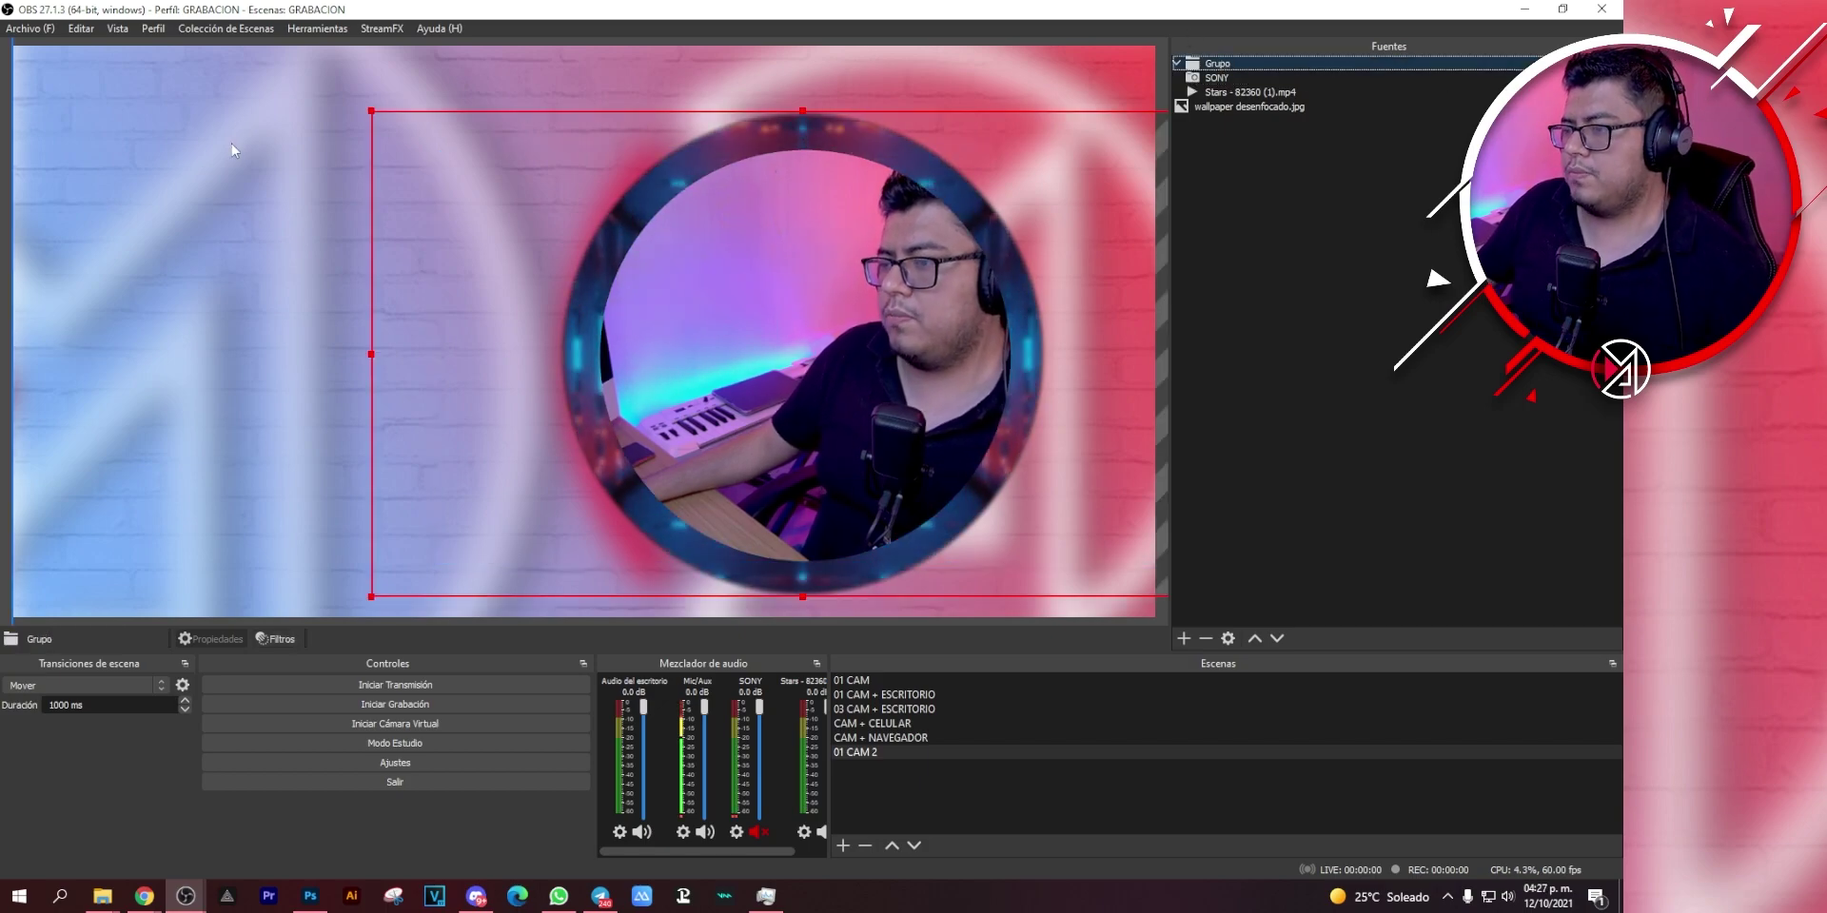
{"action": "left_click_drag", "start_coordinate": [371, 110], "coordinate": [723, 352]}
{"action": "left_click_drag", "start_coordinate": [1041, 437], "coordinate": [1054, 201]}
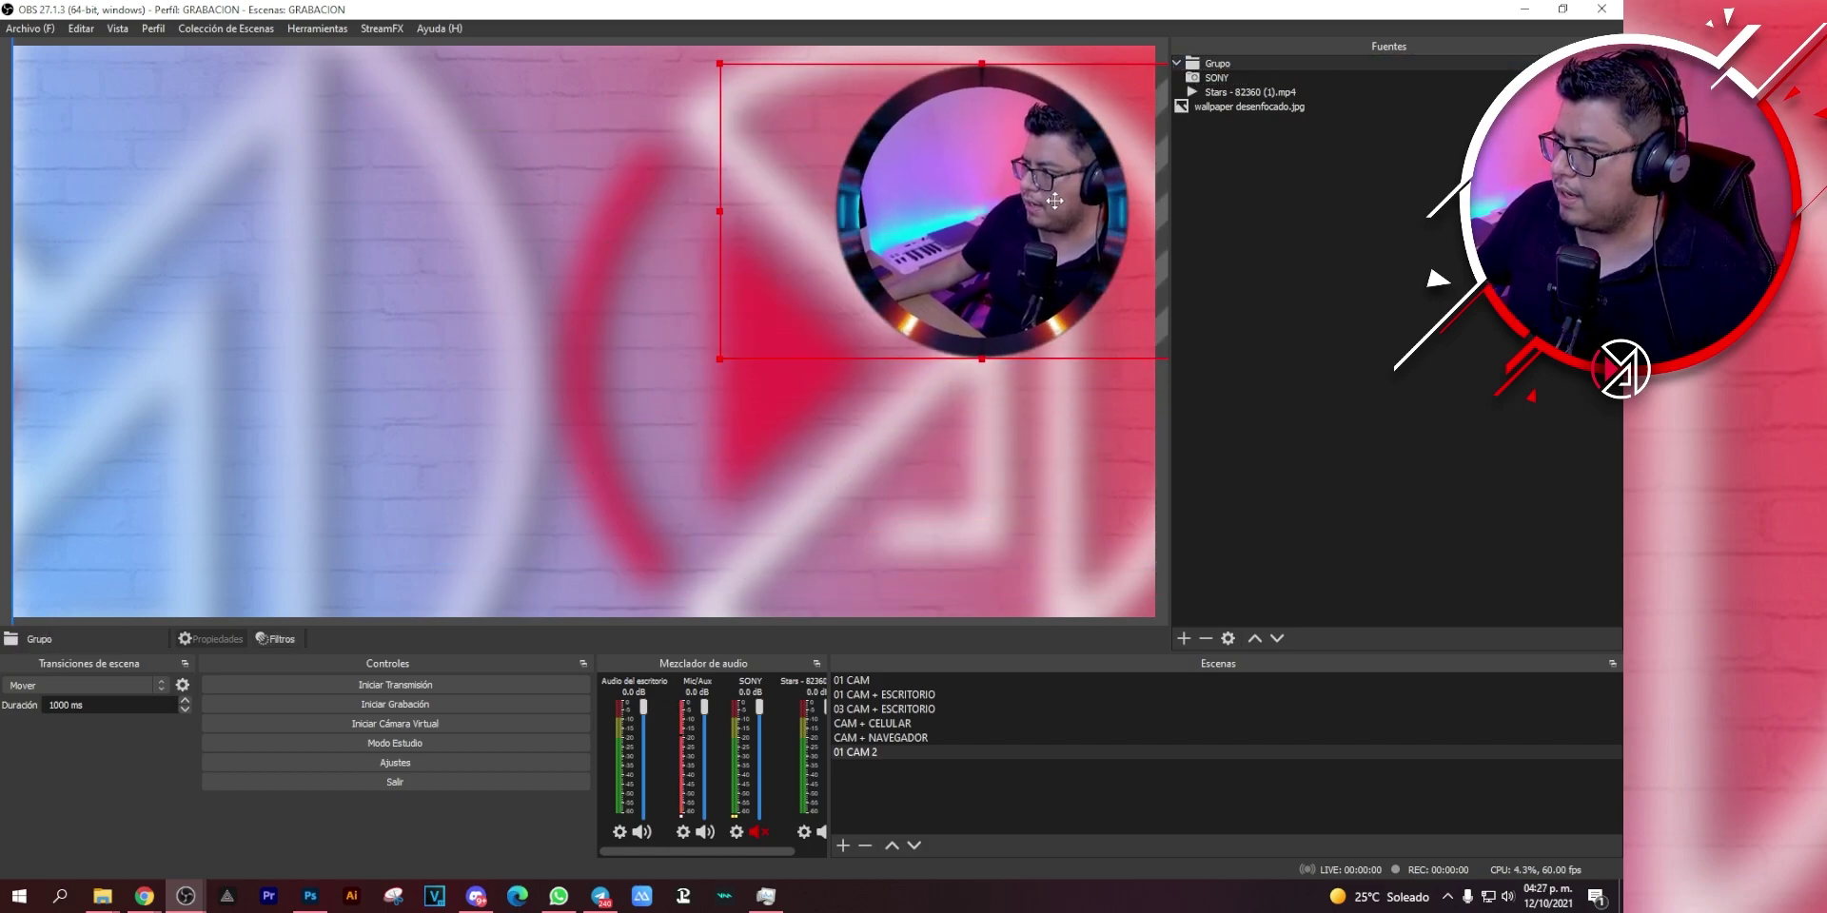
{"action": "left_click", "coordinate": [1445, 351]}
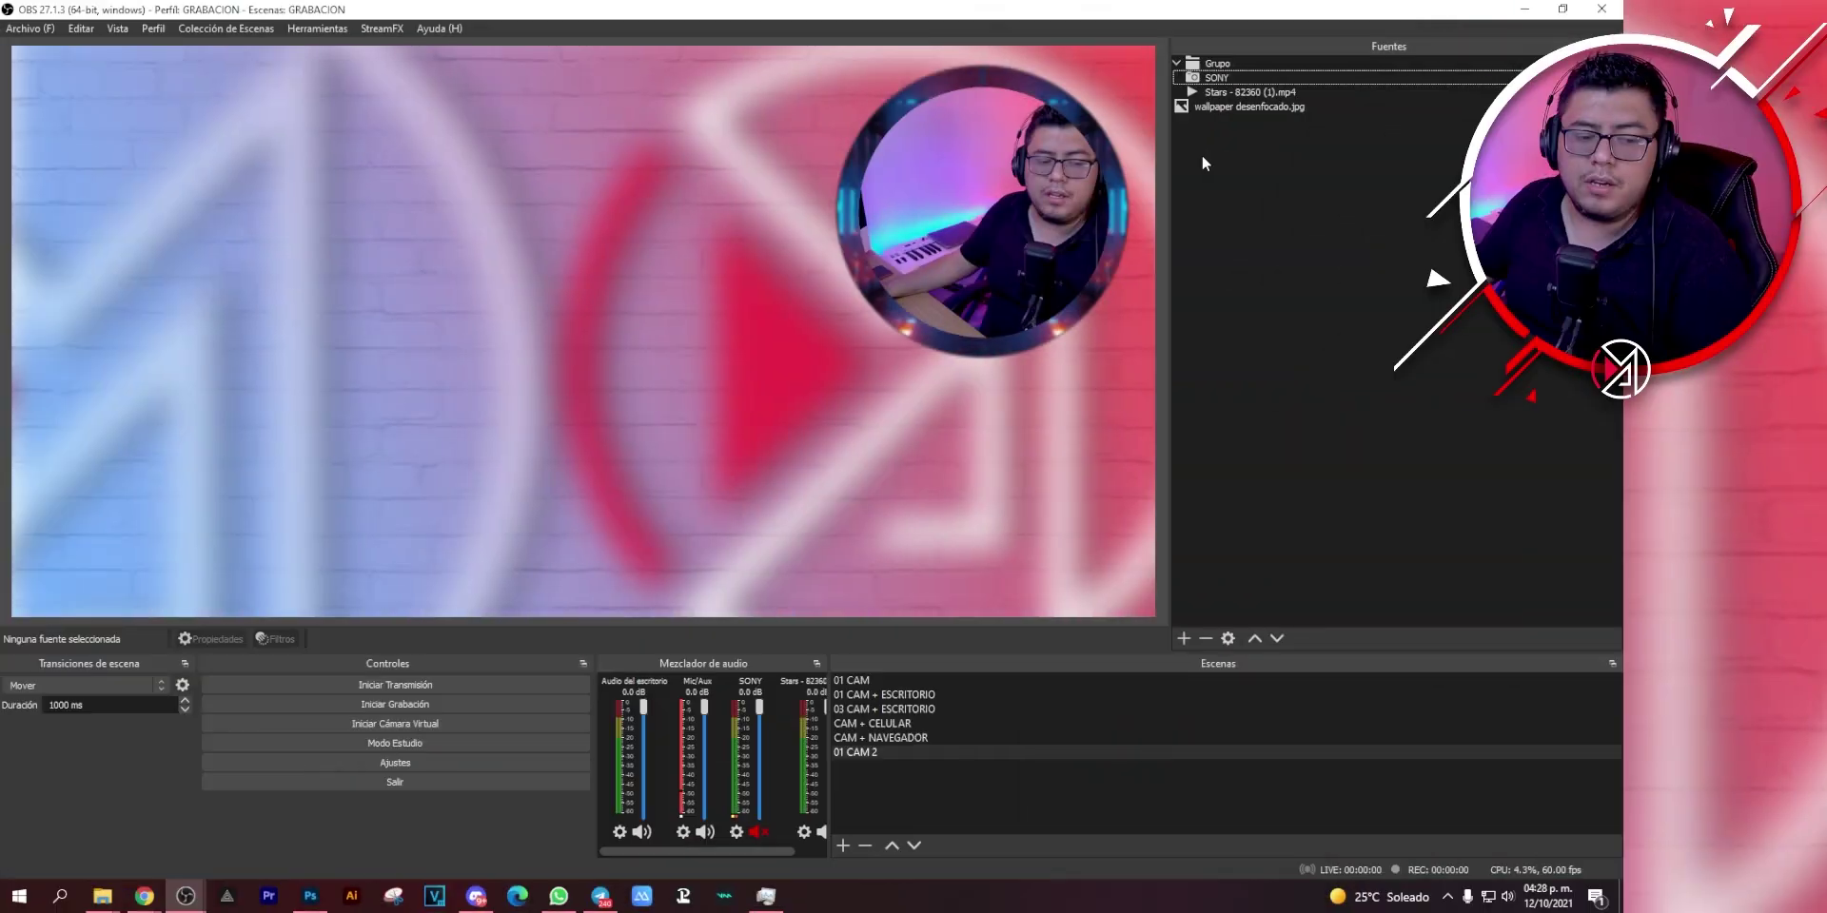
Change the SONY camera's mask image to otro marco.jpg from MINIATURAS and center the pentagonal camera over the tunnel circle.
{"action": "right_click", "coordinate": [1210, 80]}
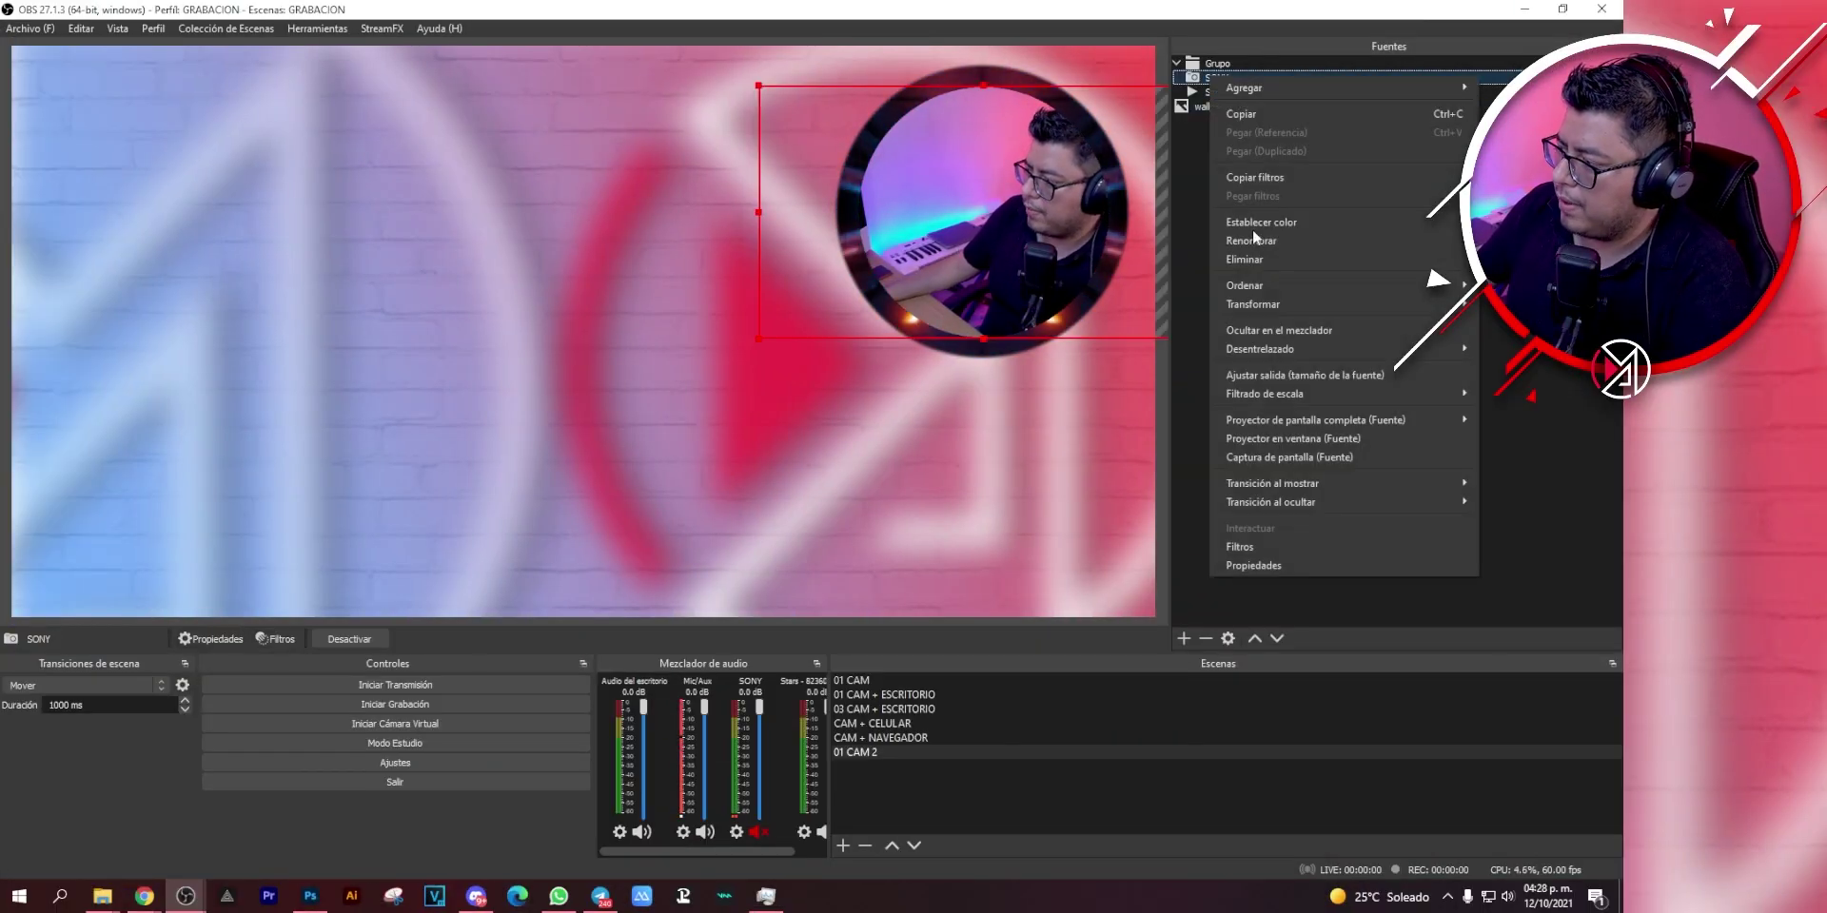
{"action": "left_click", "coordinate": [1260, 550]}
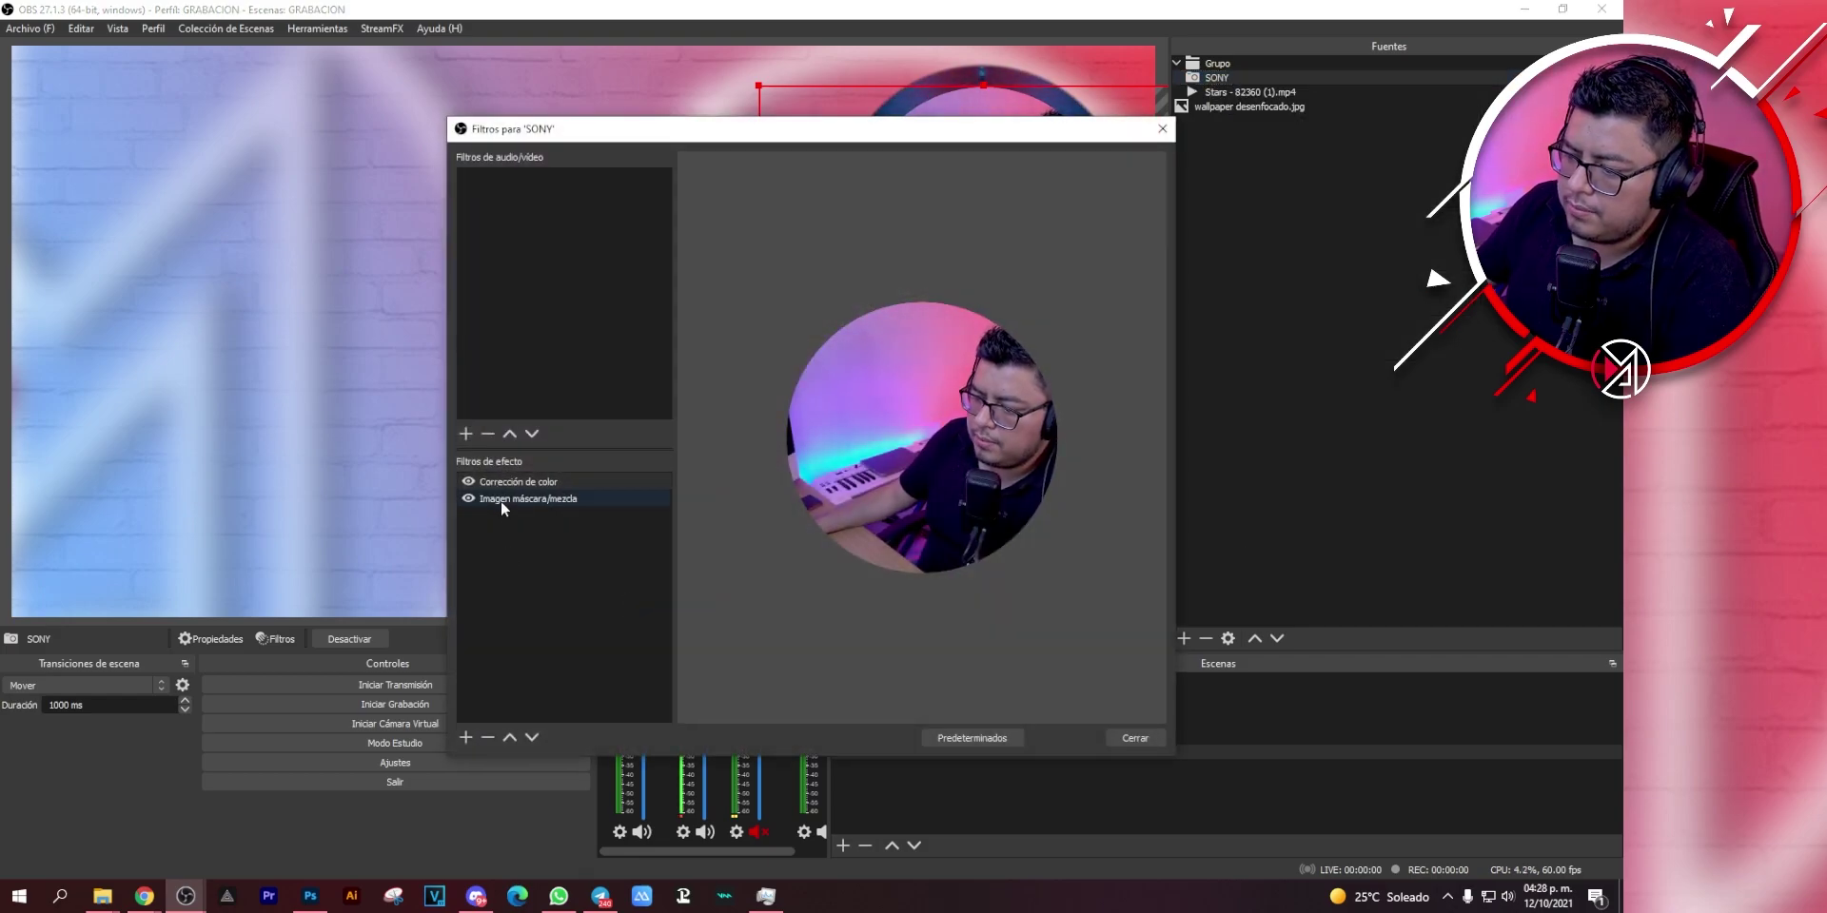
{"action": "left_click", "coordinate": [500, 499]}
{"action": "left_click", "coordinate": [1141, 554]}
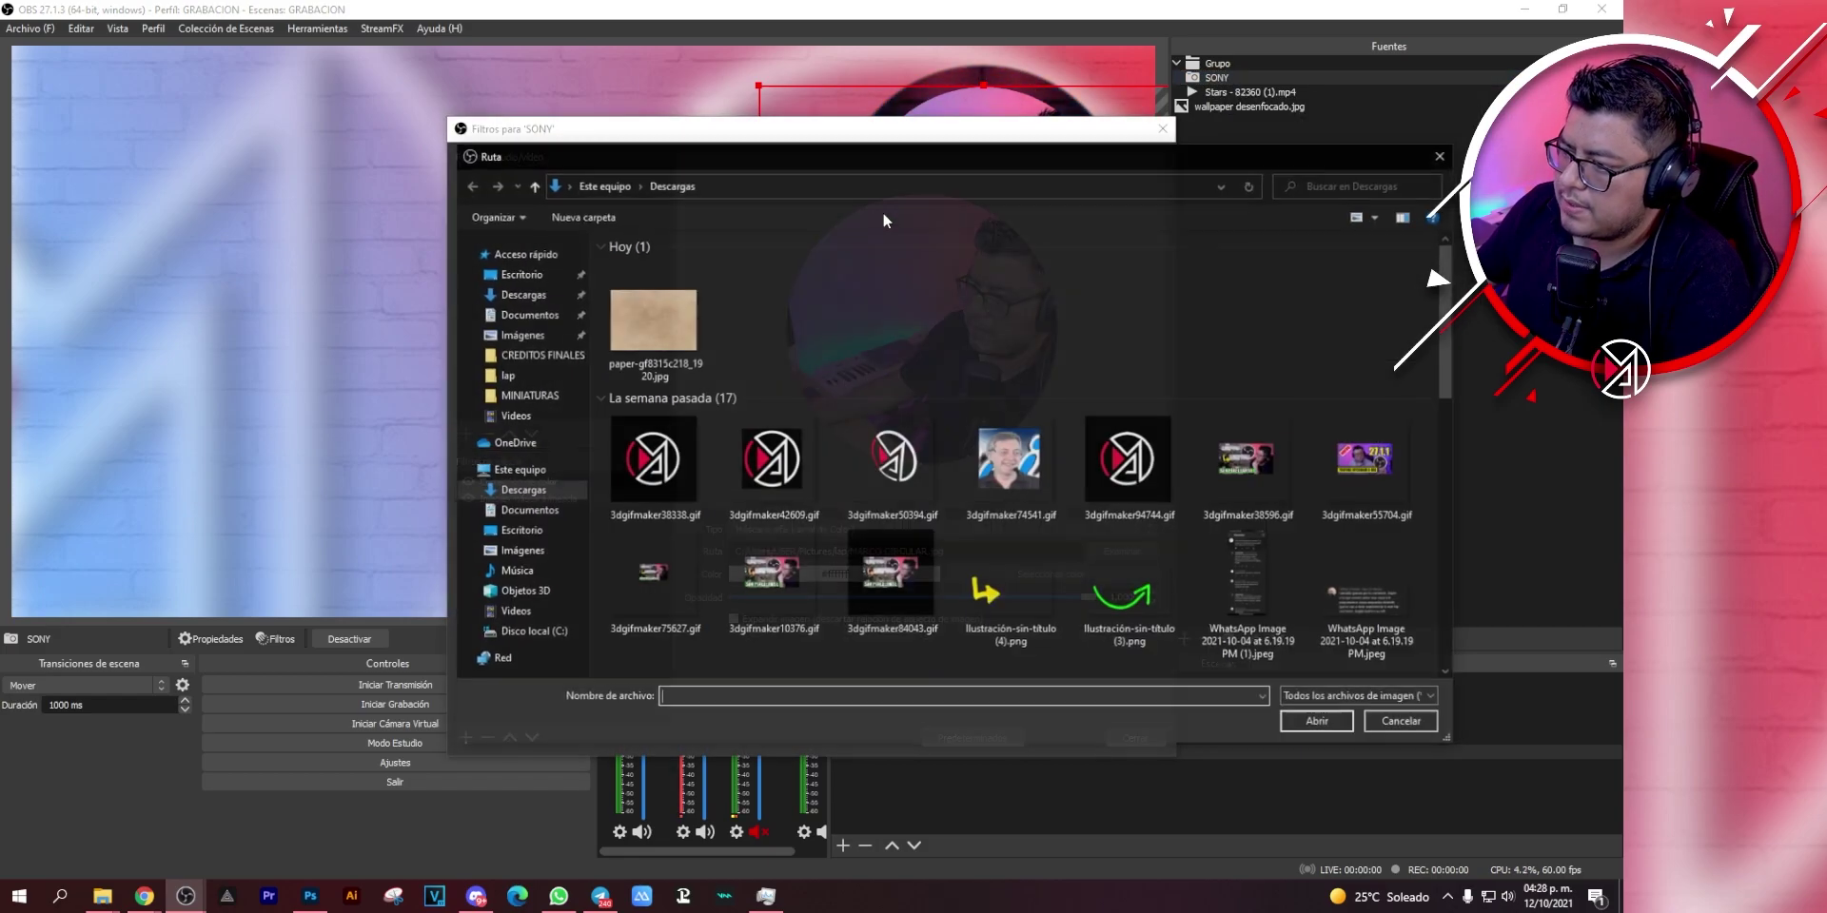
{"action": "scroll", "coordinate": [750, 305], "scroll_direction": "down", "scroll_amount": 3}
{"action": "left_click", "coordinate": [527, 395]}
{"action": "left_click", "coordinate": [745, 352]}
{"action": "double_click", "coordinate": [745, 351]}
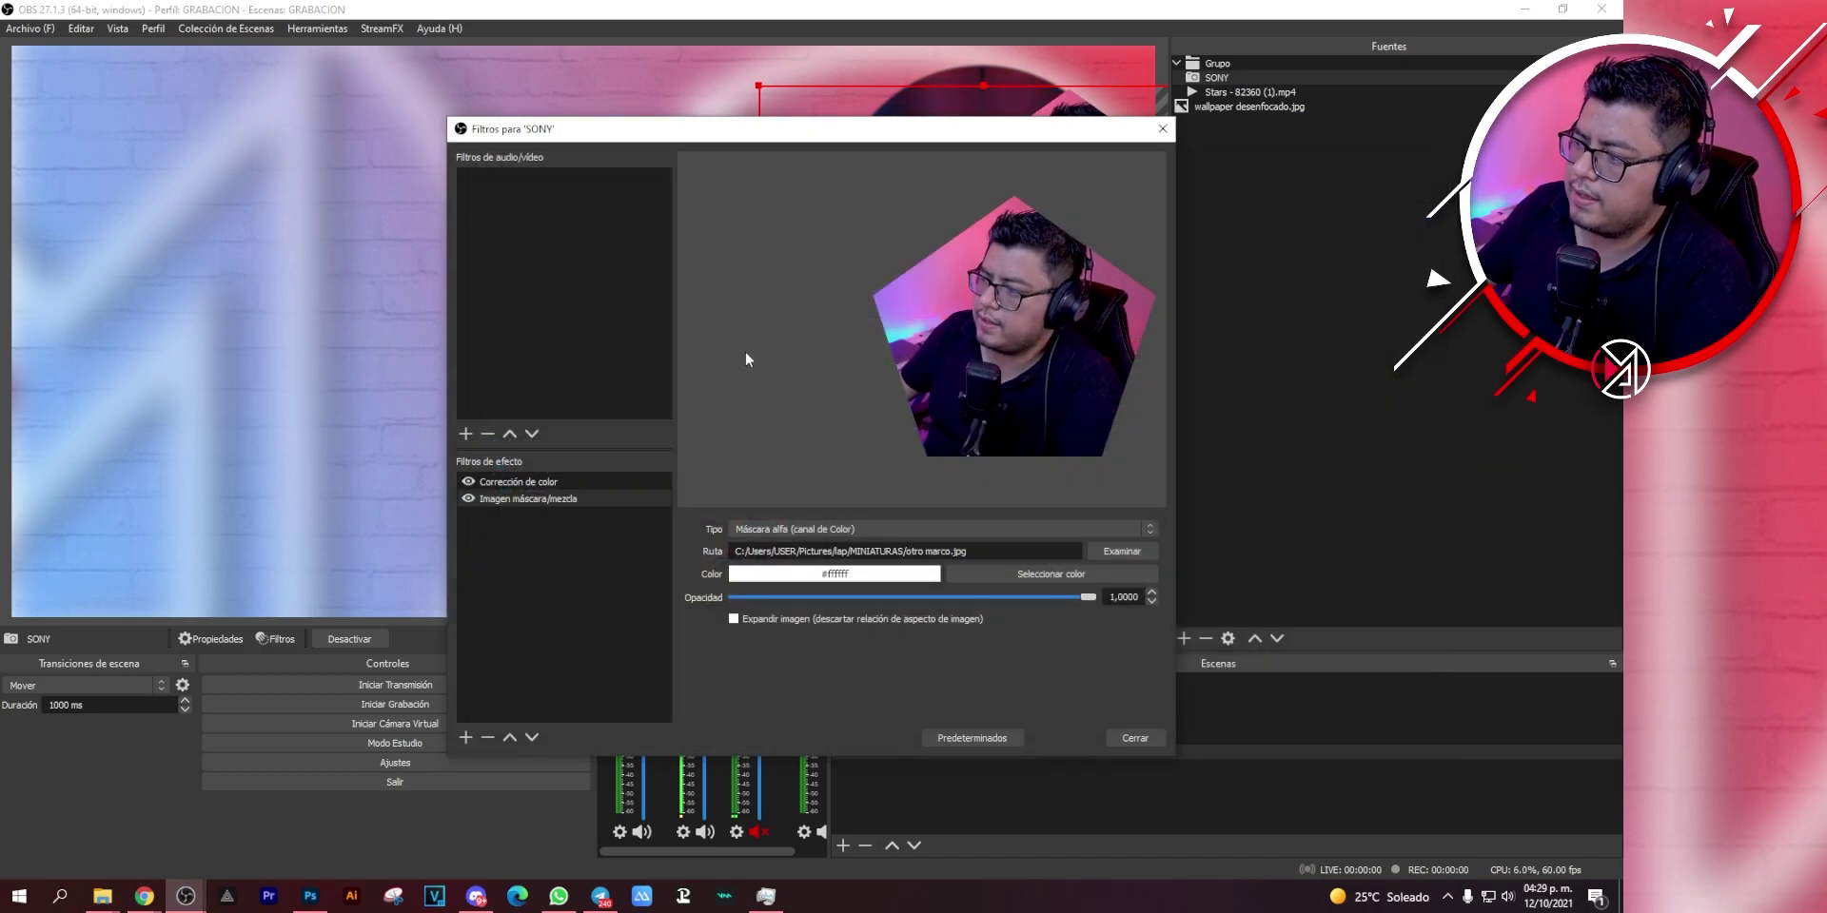
{"action": "left_click", "coordinate": [1135, 738]}
{"action": "left_click_drag", "start_coordinate": [1075, 240], "coordinate": [990, 223]}
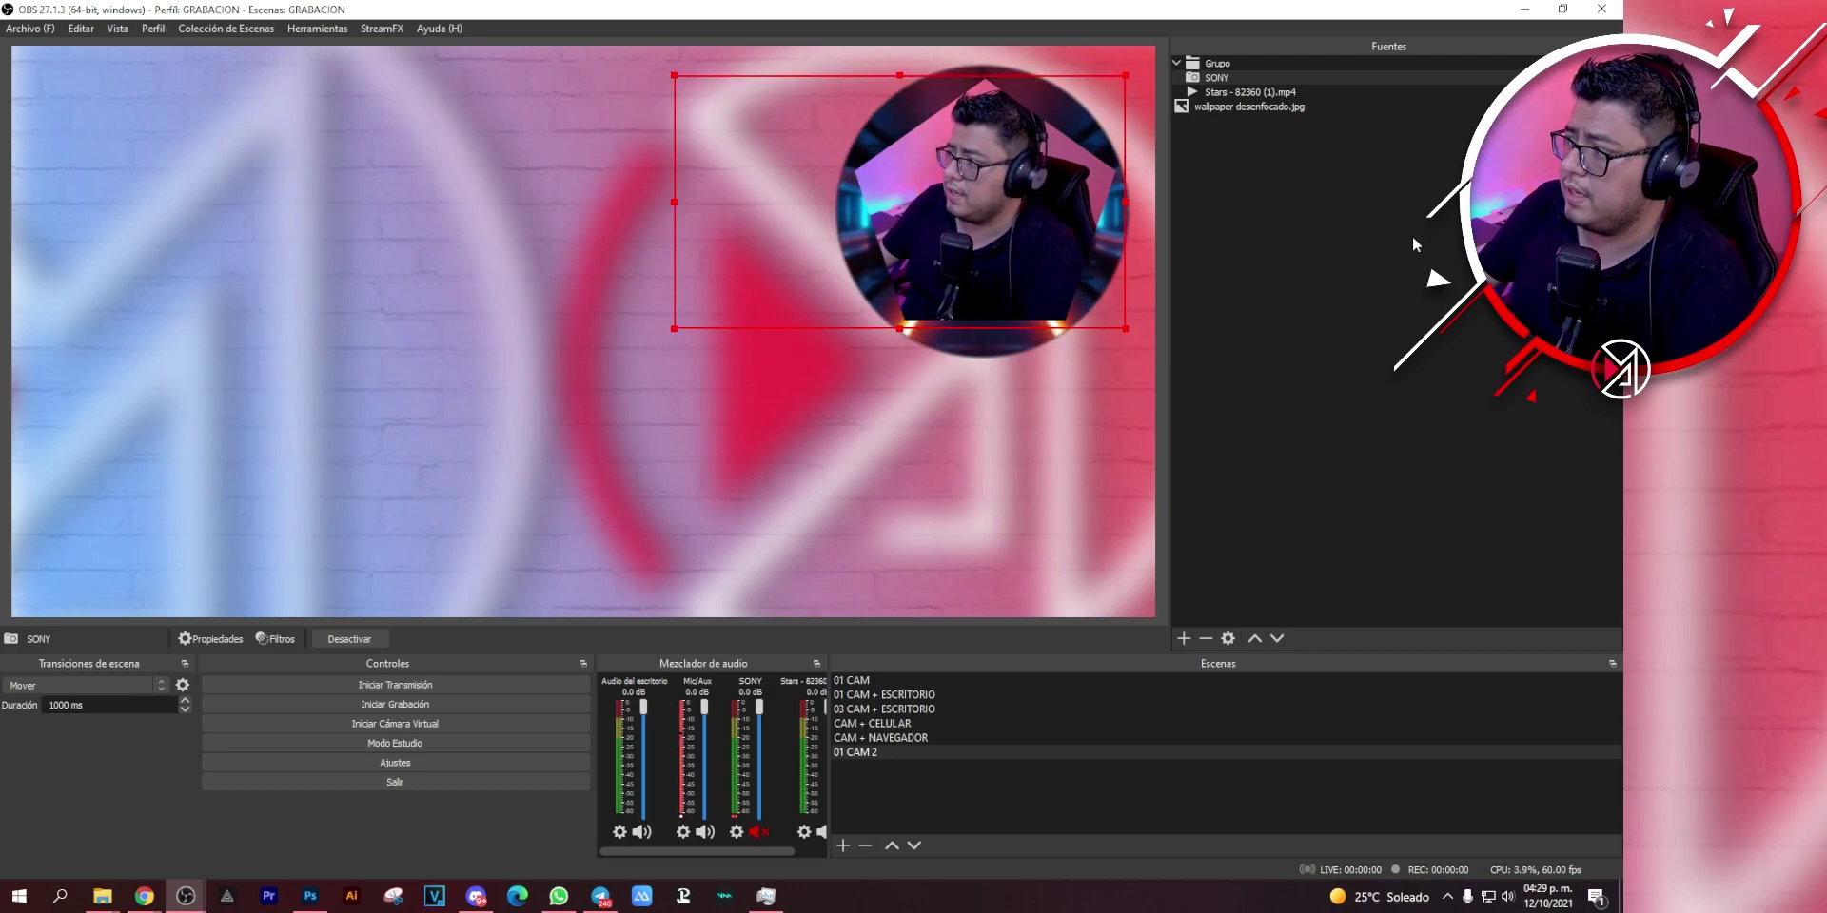
Change the Stars - 82360 (1).mp4 source's mask image to otro marco.jpg from MINIATURAS.
{"action": "left_click", "coordinate": [1227, 95]}
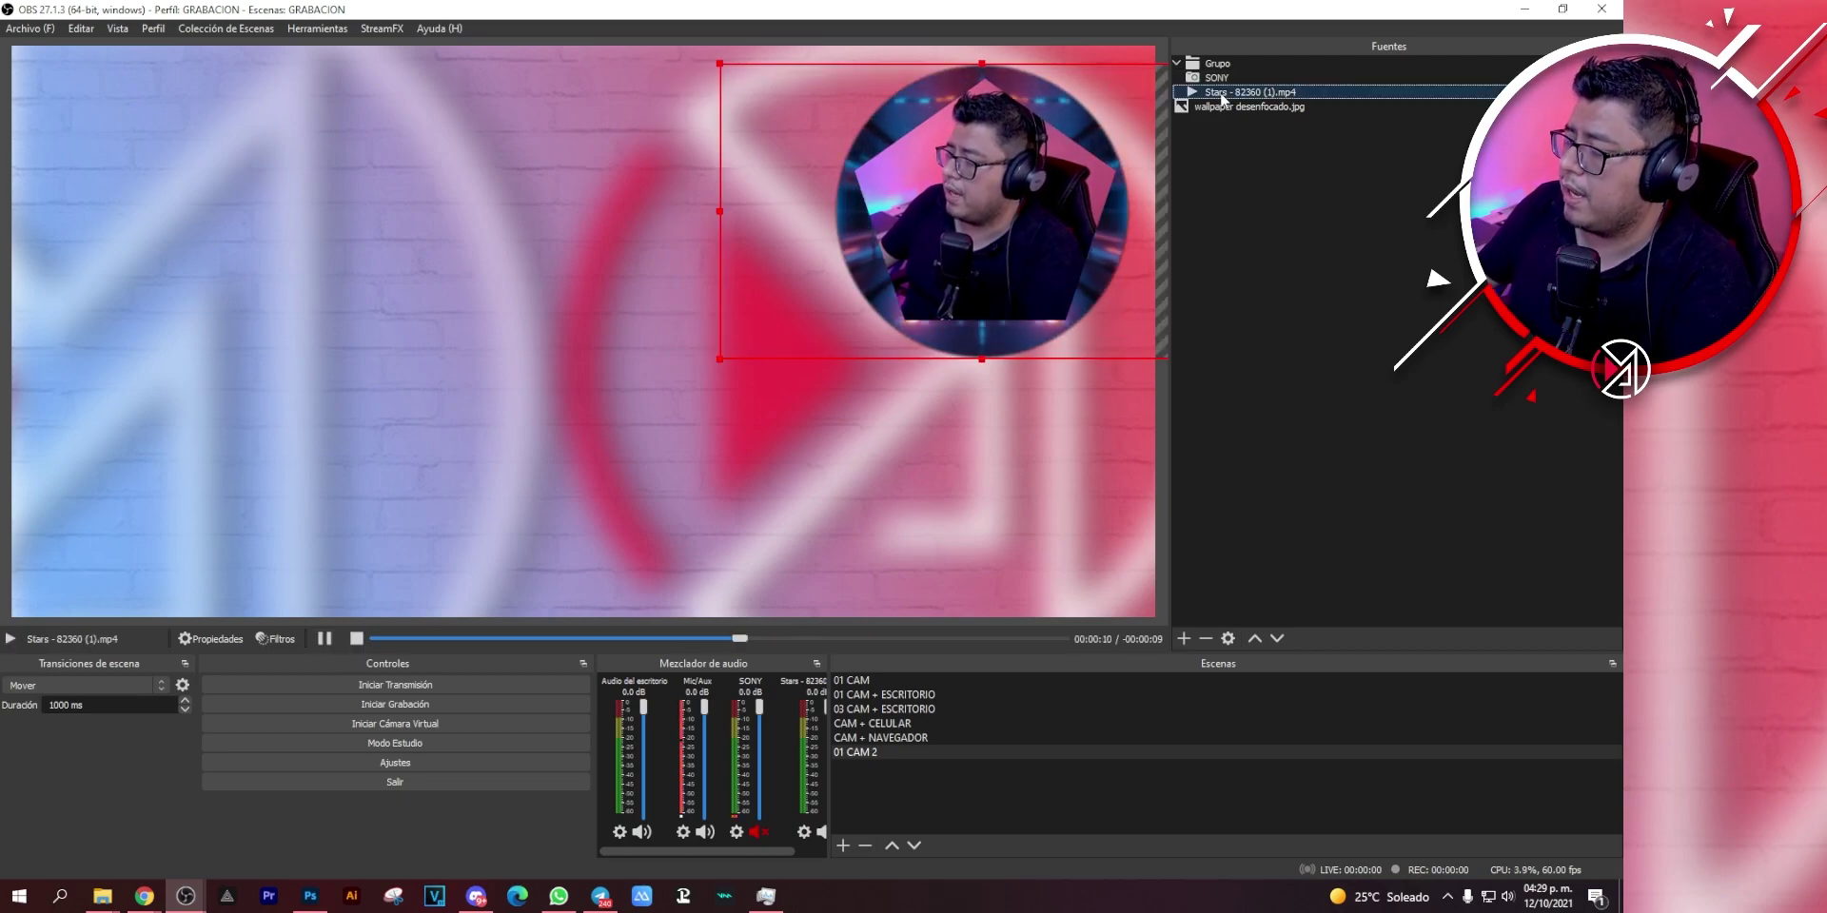
{"action": "right_click", "coordinate": [1222, 99]}
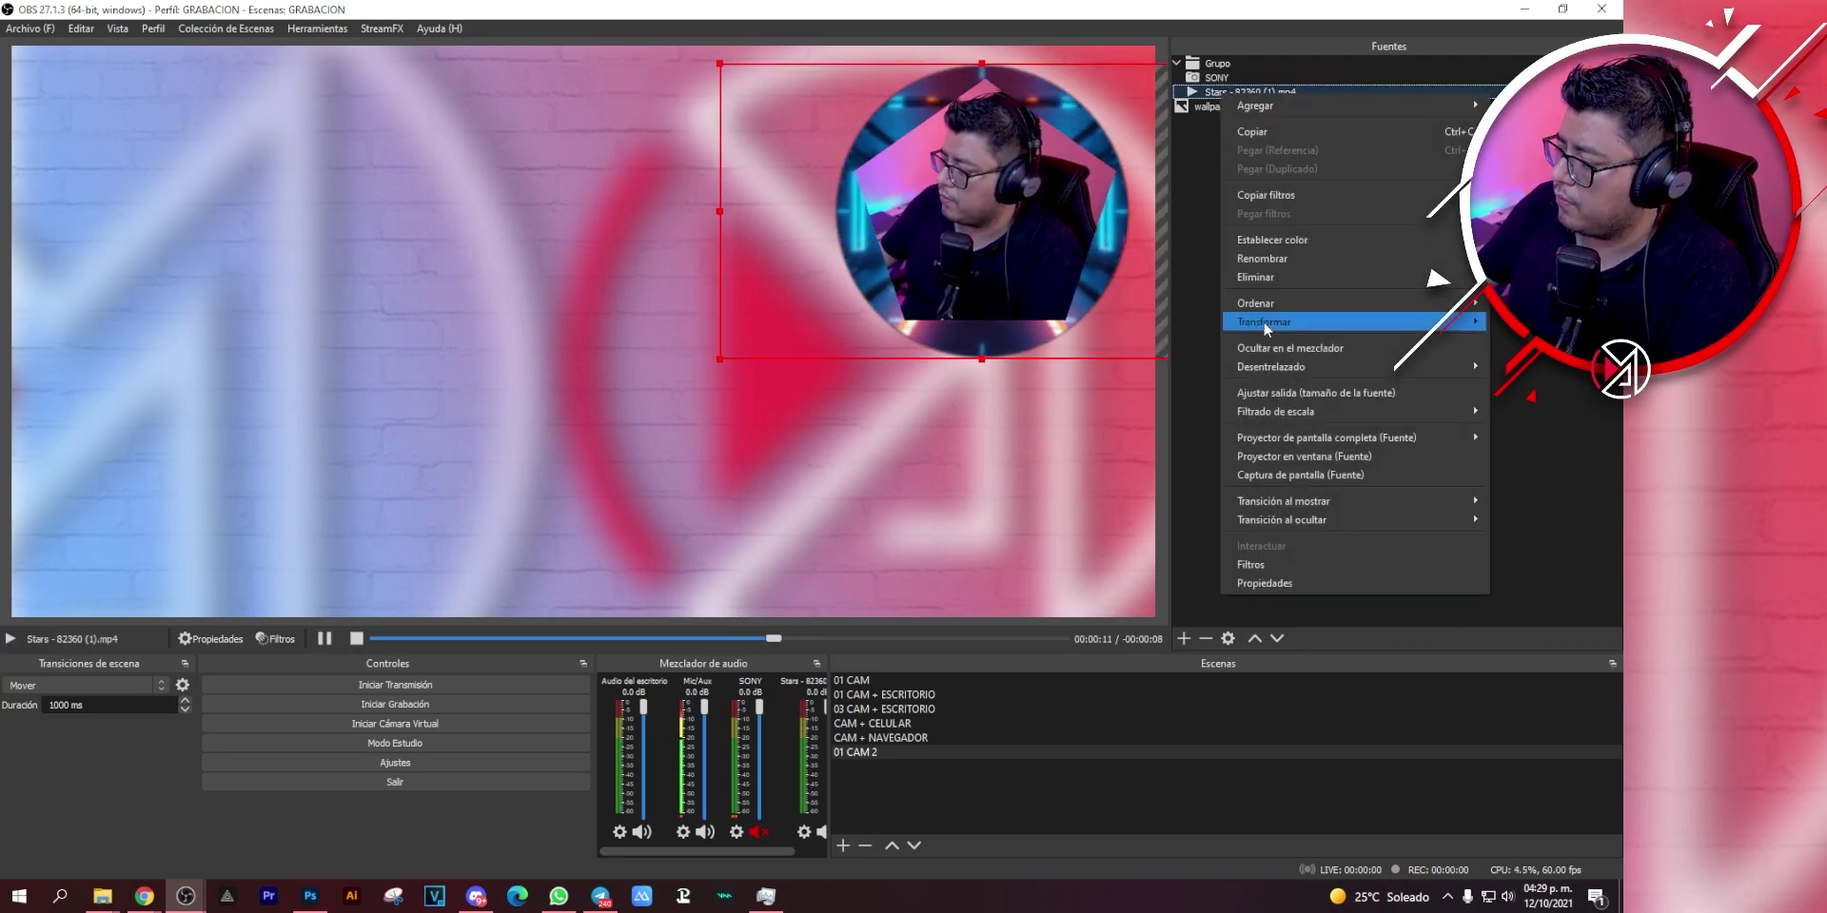
{"action": "left_click", "coordinate": [1251, 565]}
{"action": "left_click", "coordinate": [521, 480]}
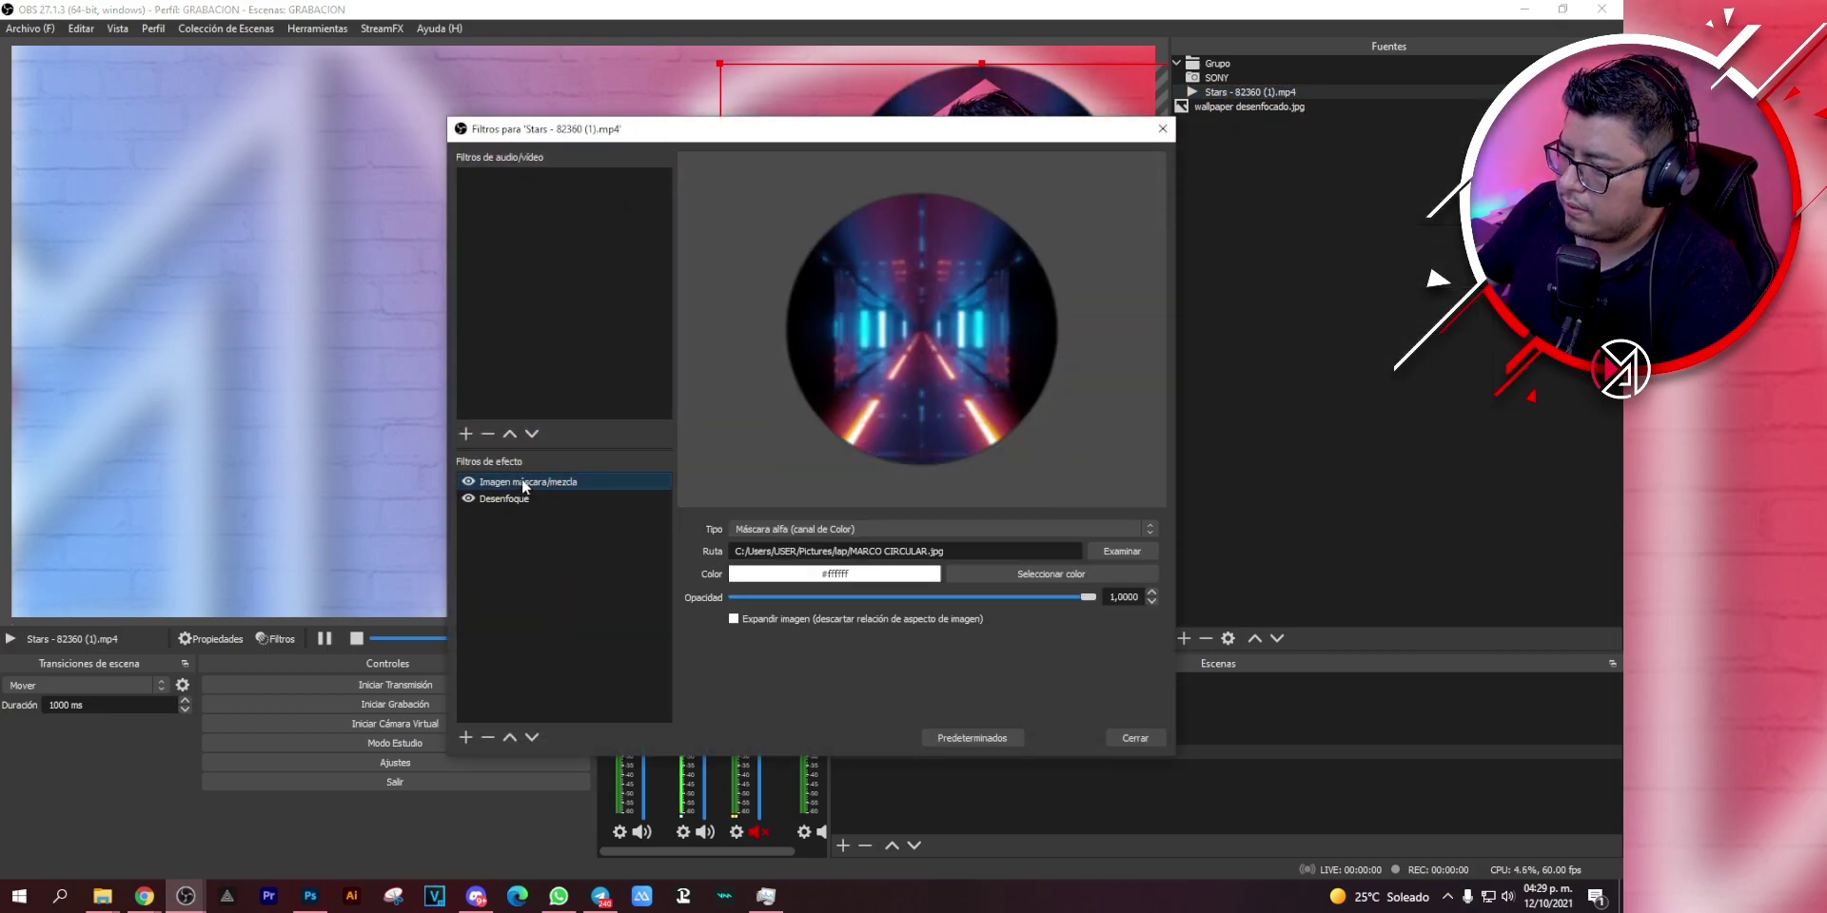
{"action": "left_click", "coordinate": [1140, 556]}
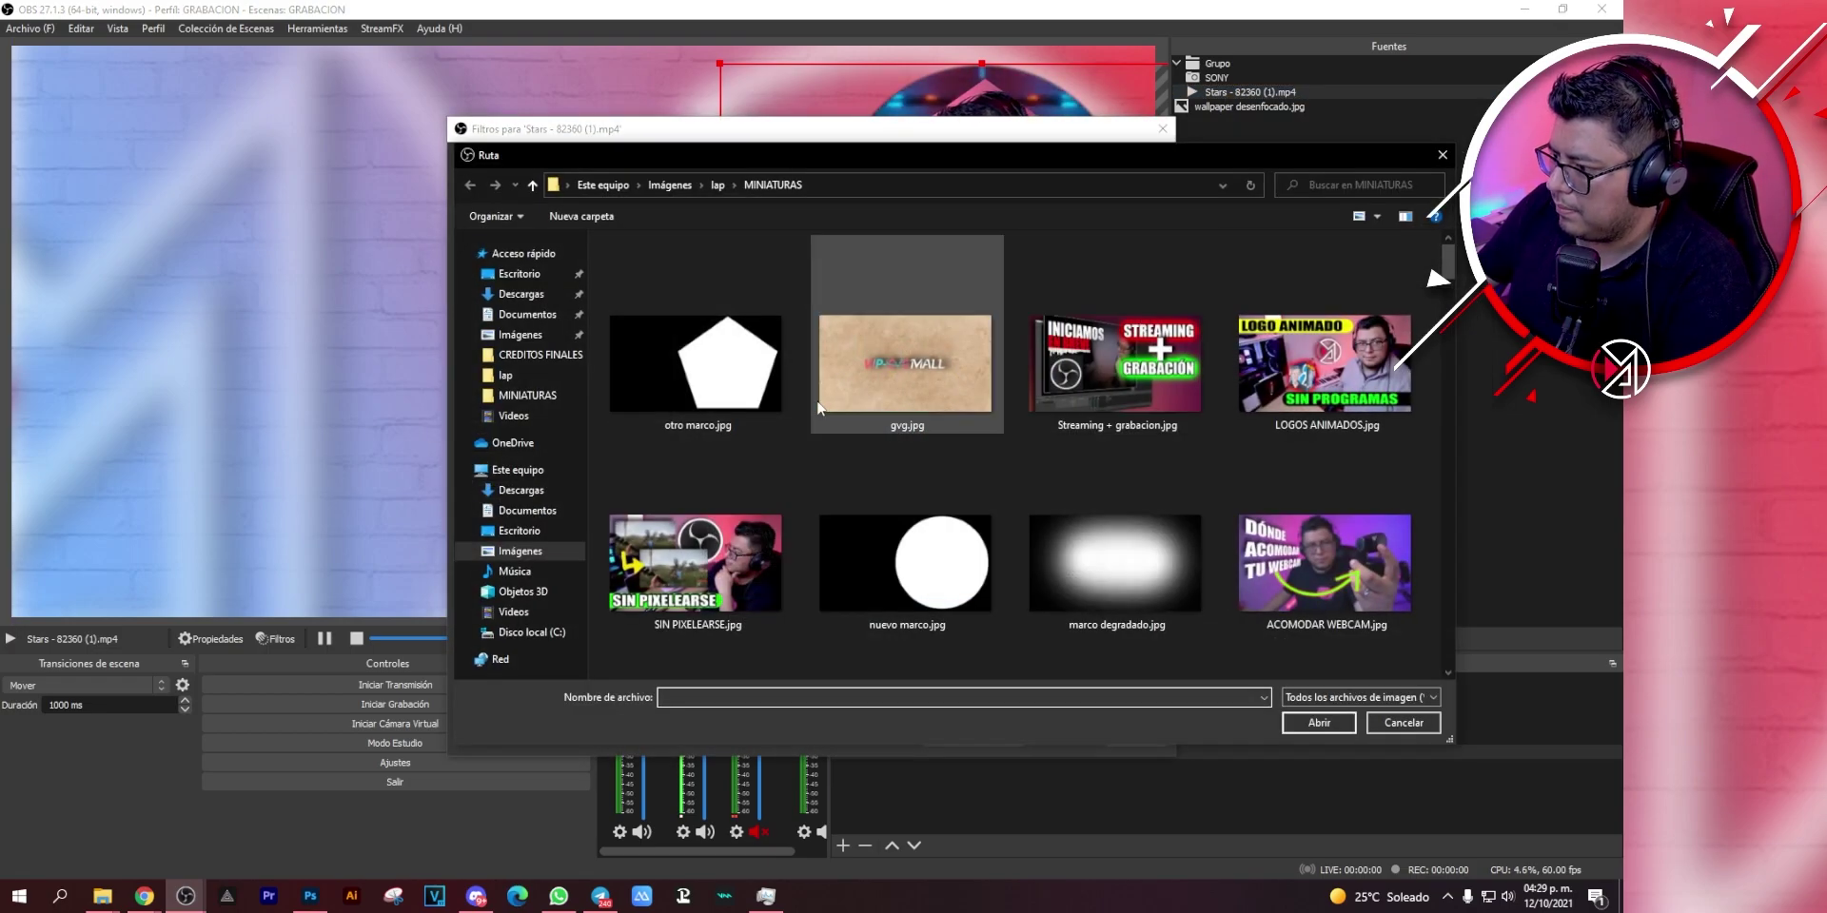
{"action": "double_click", "coordinate": [701, 368]}
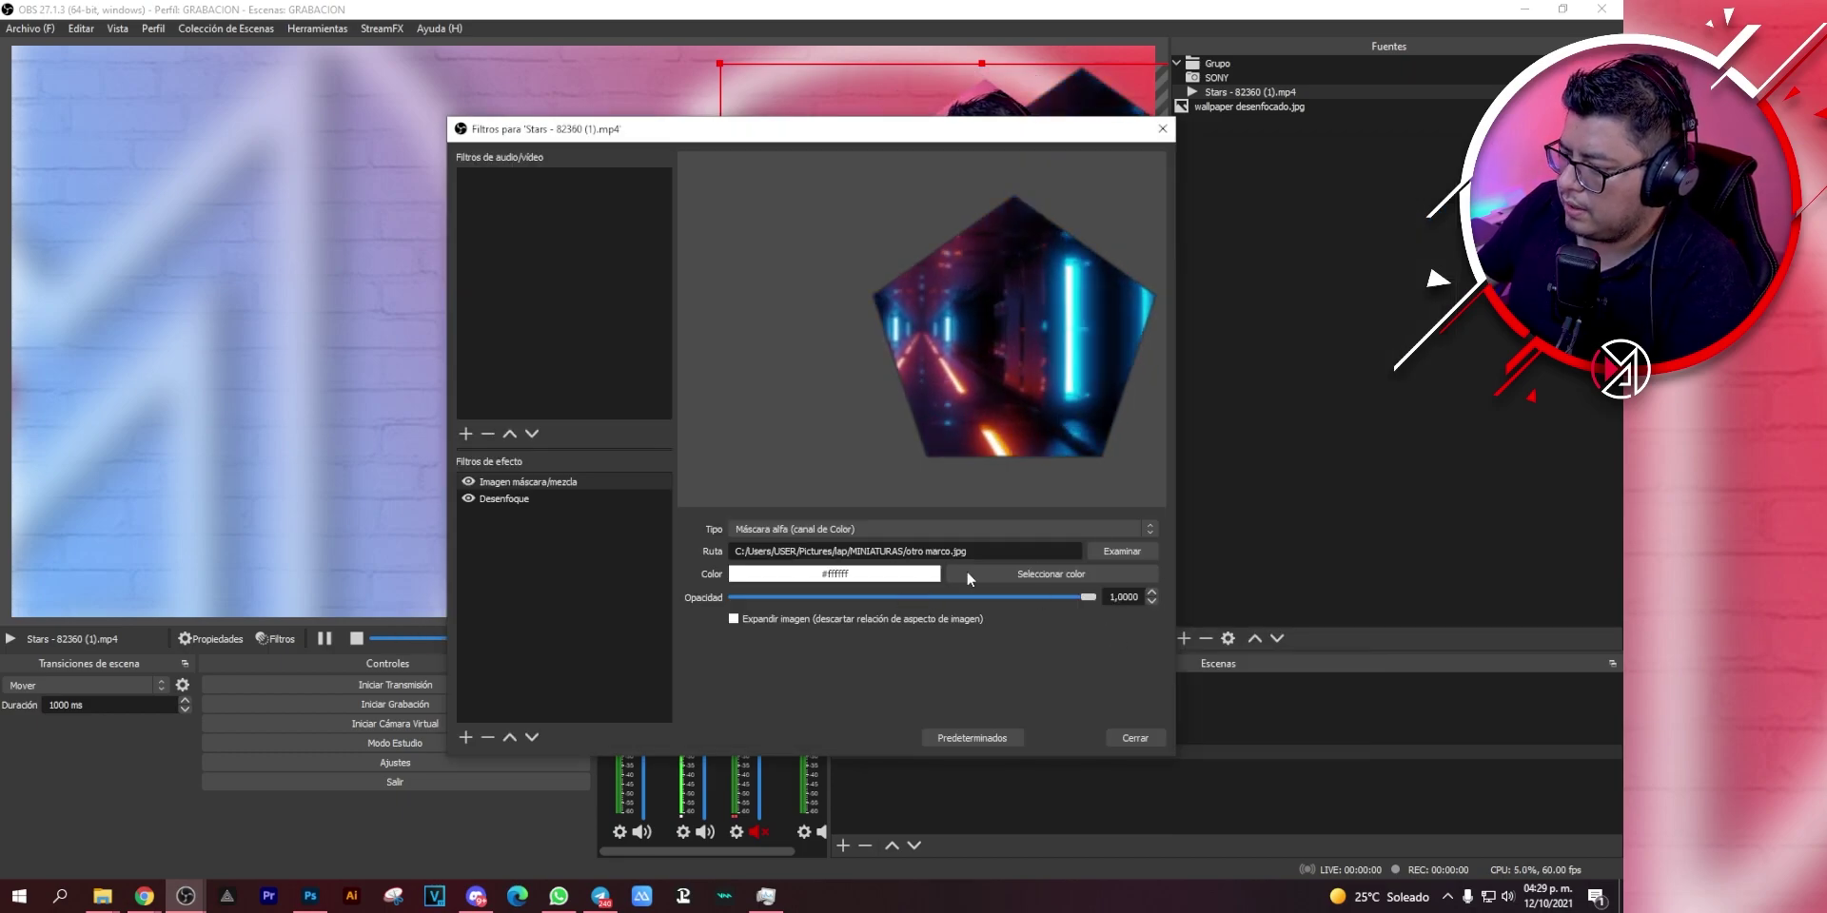
{"action": "left_click", "coordinate": [1138, 740]}
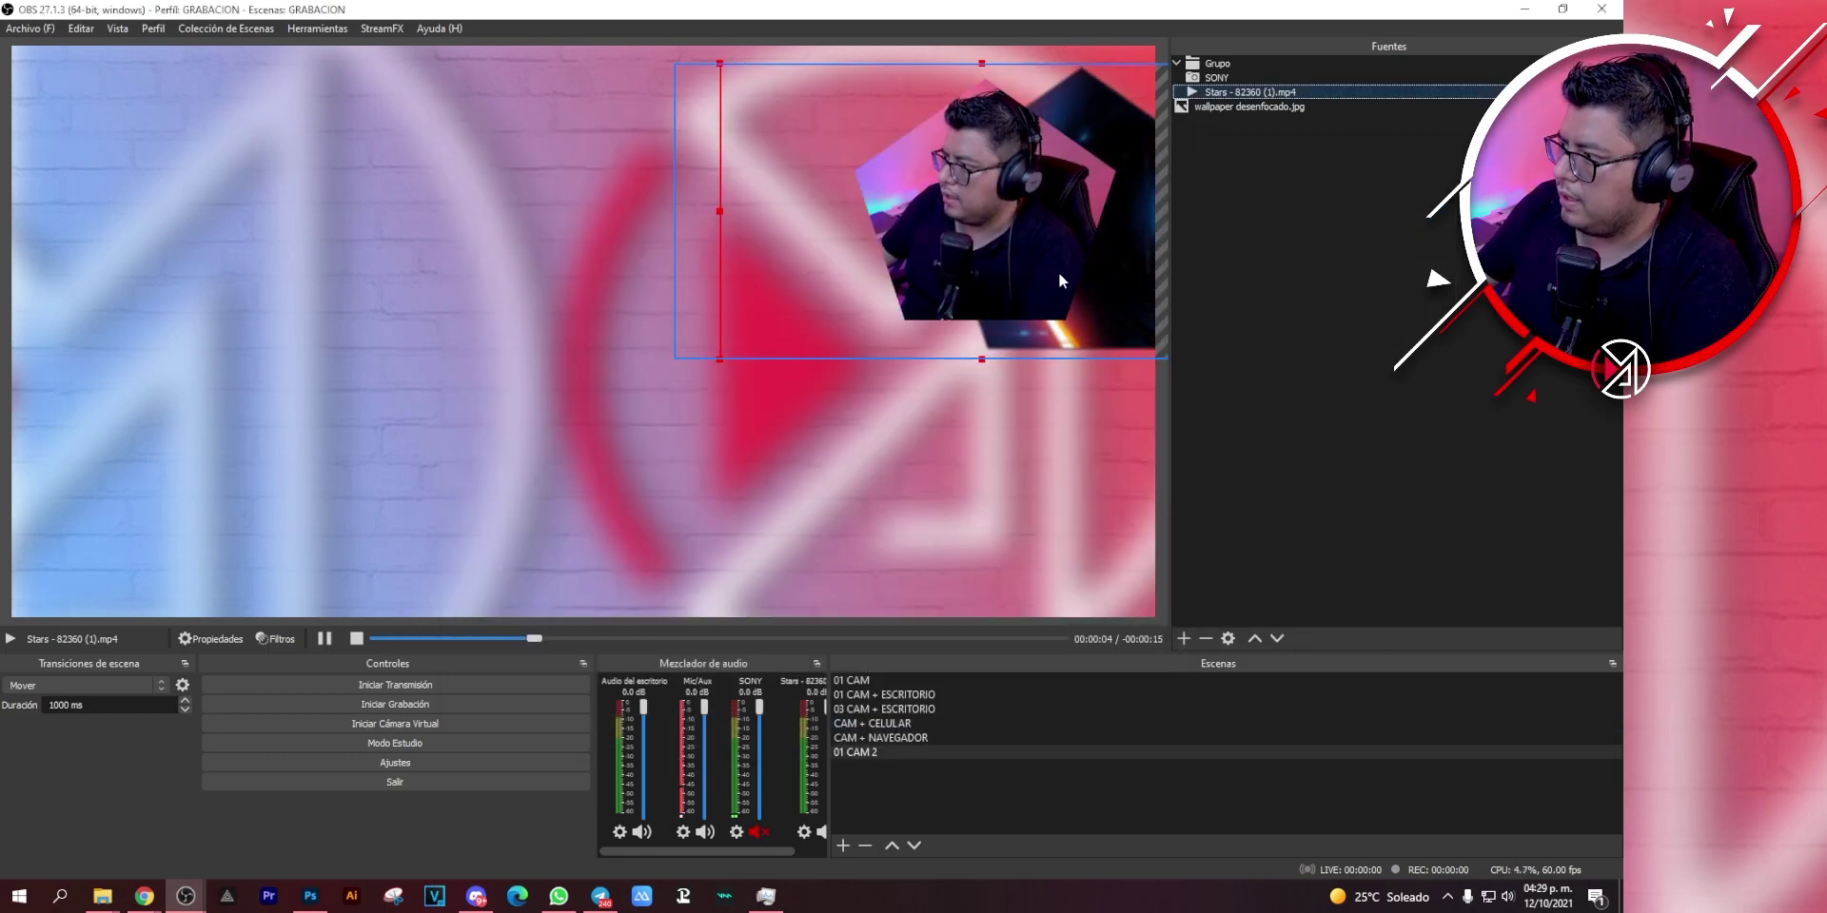
Move the pentagonal tunnel video behind the SONY camera and nudge it until an even border surrounds the camera.
{"action": "left_click_drag", "start_coordinate": [1064, 271], "coordinate": [995, 271]}
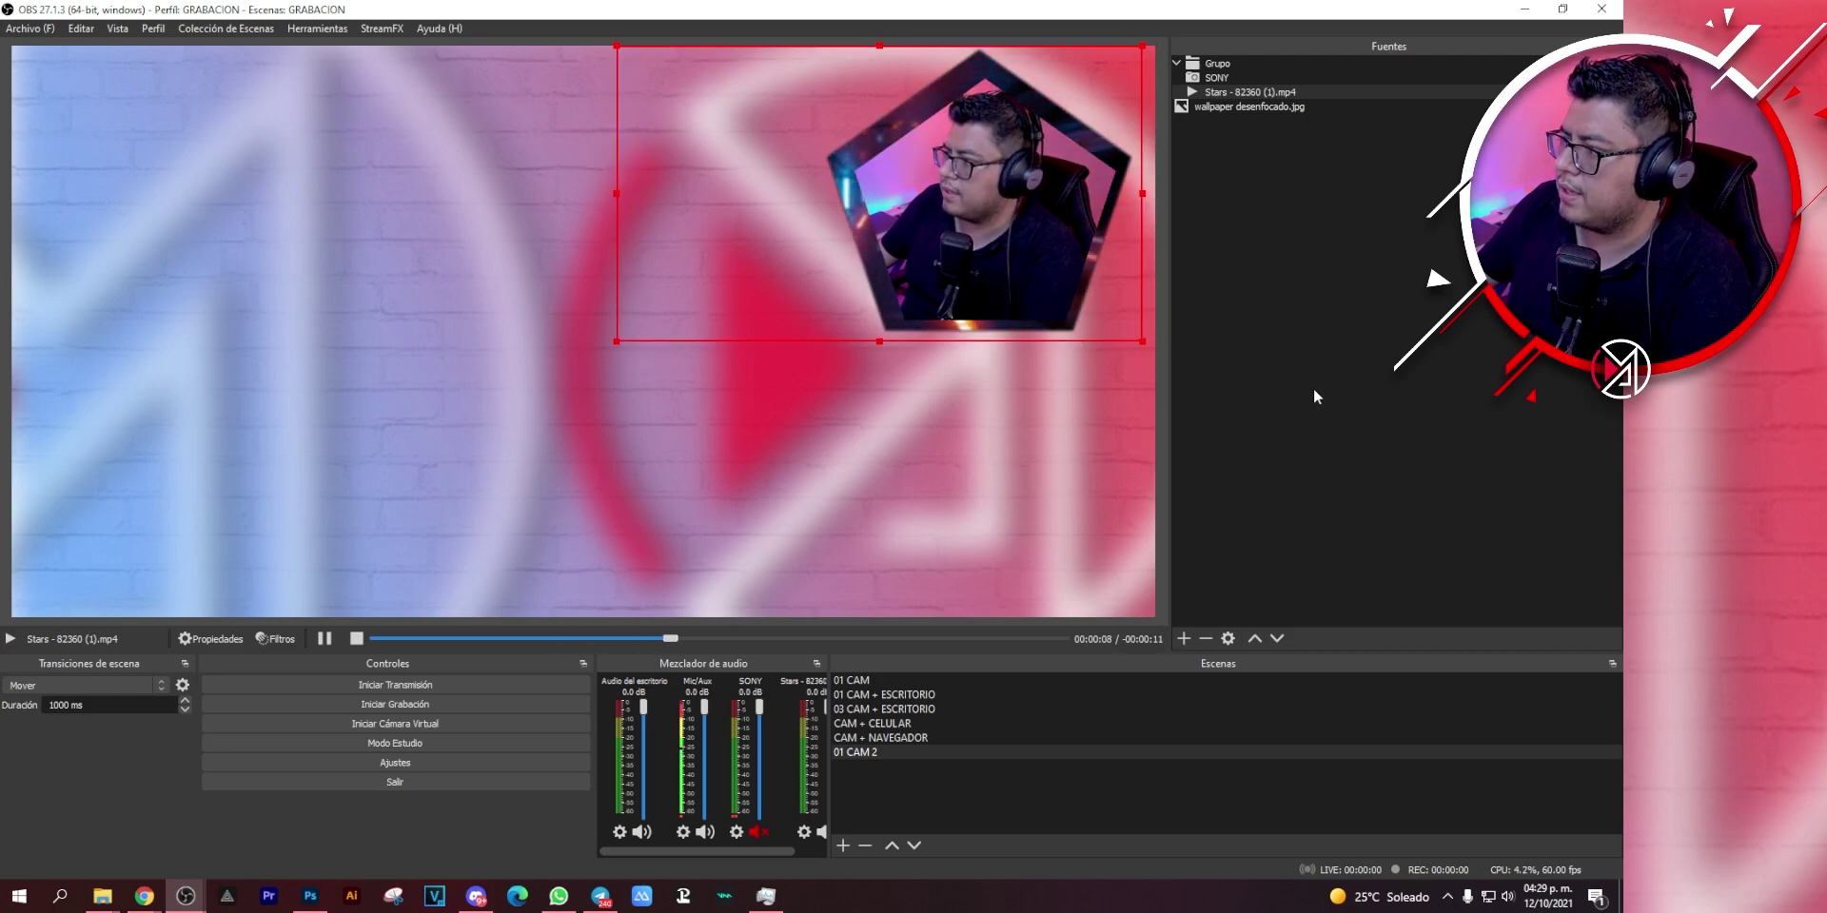
{"action": "key", "text": "Right"}
{"action": "key", "text": "Right"}
{"action": "key", "text": "Right"}
{"action": "key", "text": "Right"}
{"action": "key", "text": "Right"}
{"action": "key", "text": "Right"}
{"action": "key", "text": "Right"}
{"action": "key", "text": "Right"}
{"action": "key", "text": "Down"}
{"action": "key", "text": "Down"}
{"action": "key", "text": "Down"}
{"action": "key", "text": "Down"}
{"action": "key", "text": "Down"}
{"action": "key", "text": "Down"}
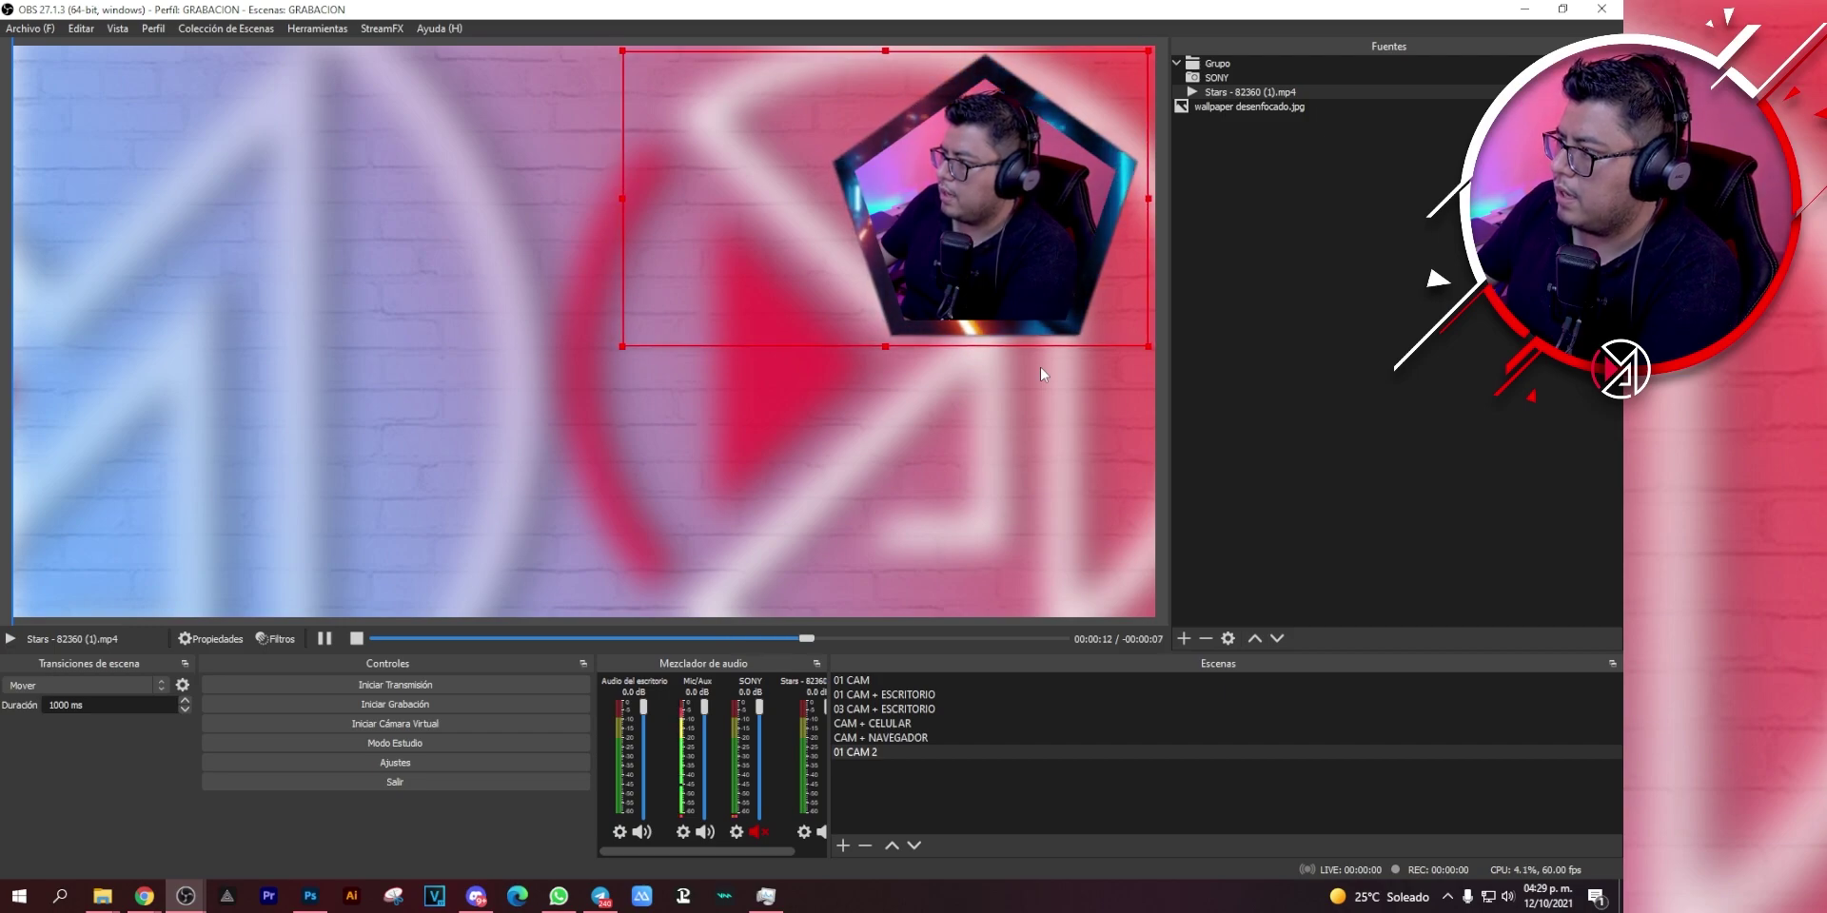
{"action": "left_click", "coordinate": [1309, 316]}
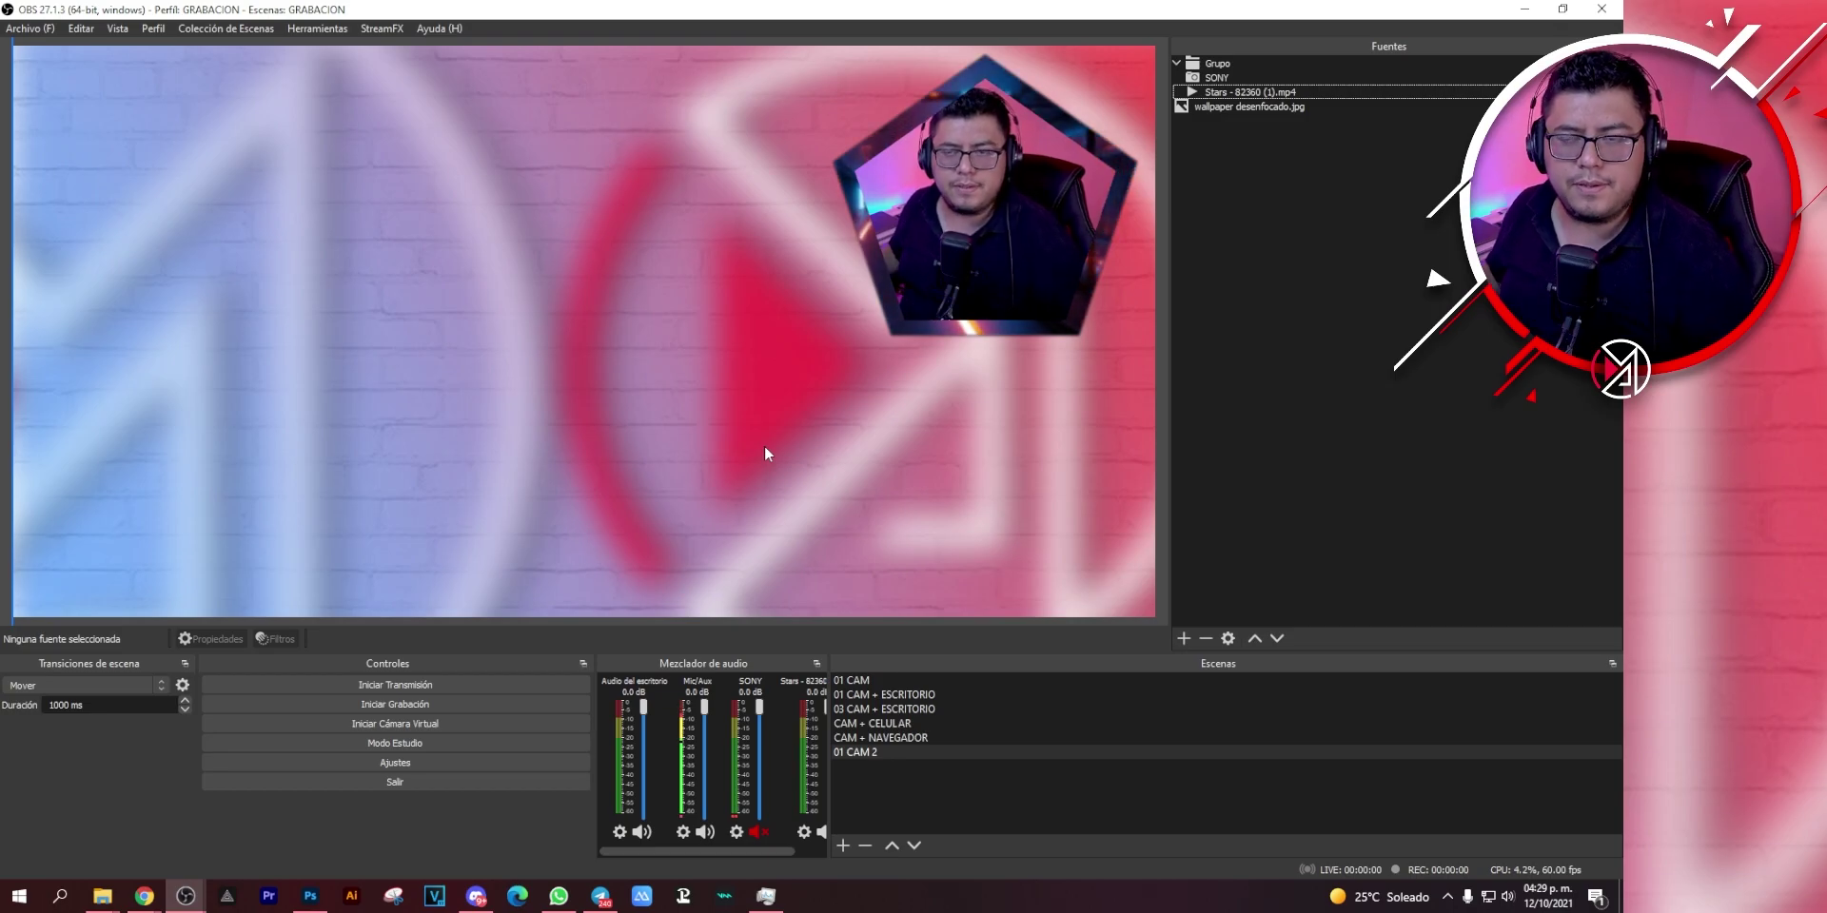
Enlarge the camera group to nearly the full canvas height and place it left of the canvas center.
{"action": "left_click_drag", "start_coordinate": [706, 368], "coordinate": [690, 401]}
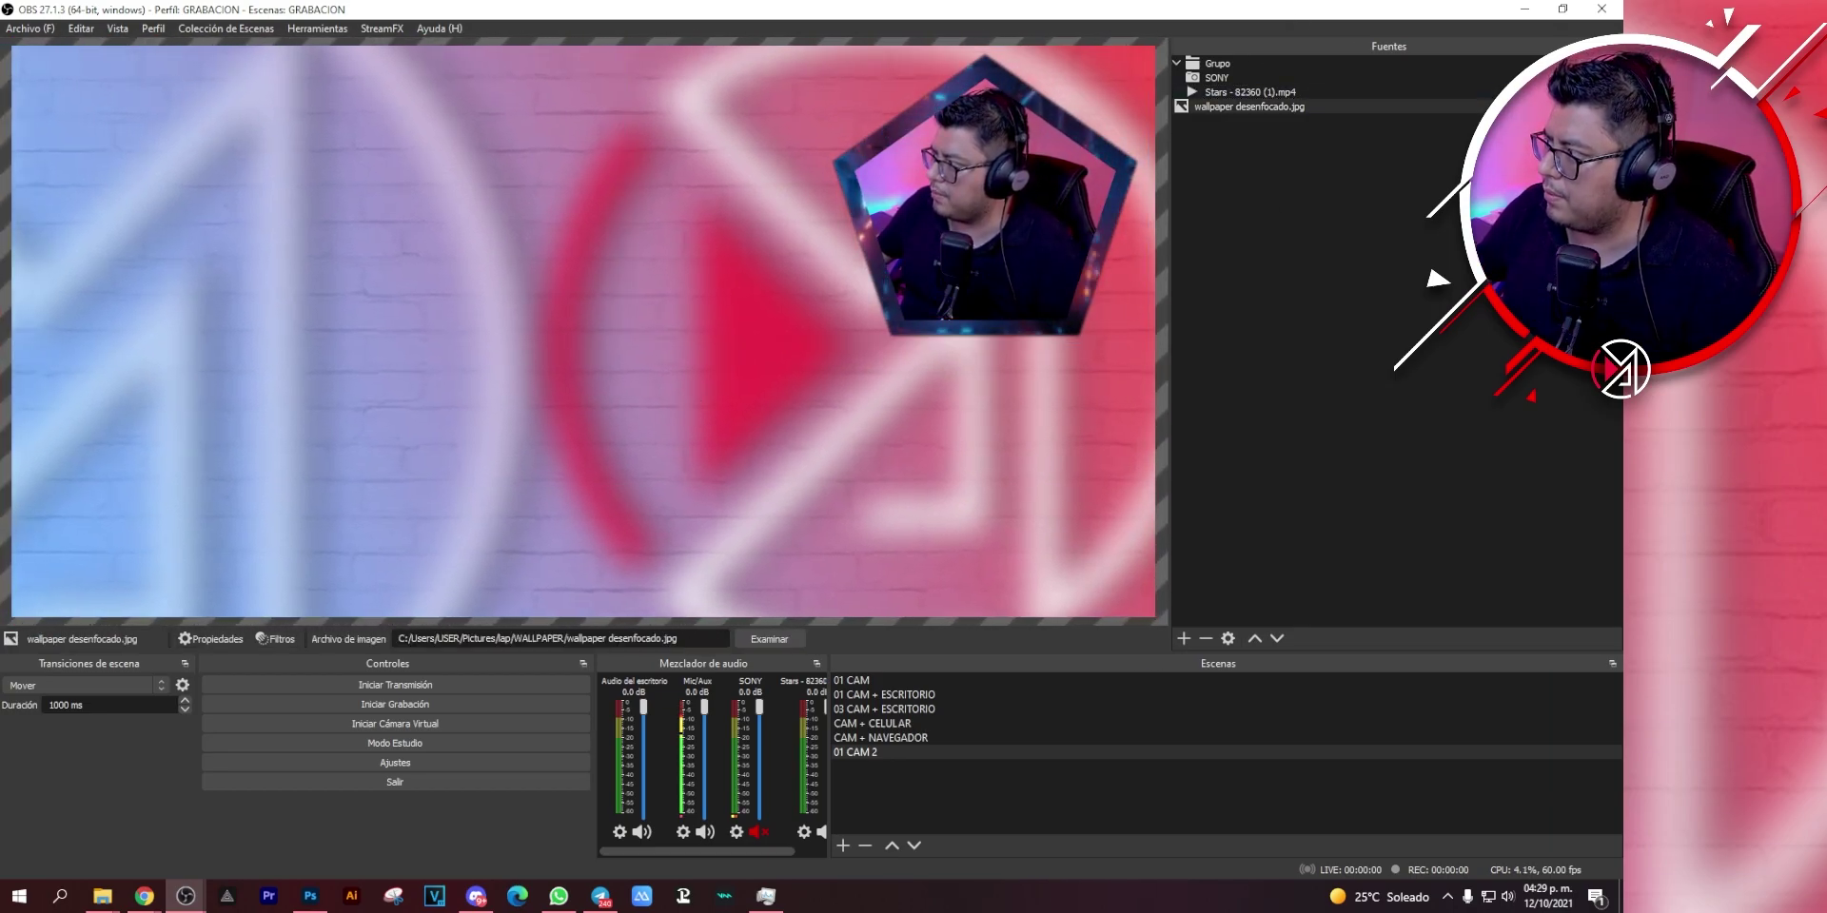
{"action": "left_click", "coordinate": [1207, 64]}
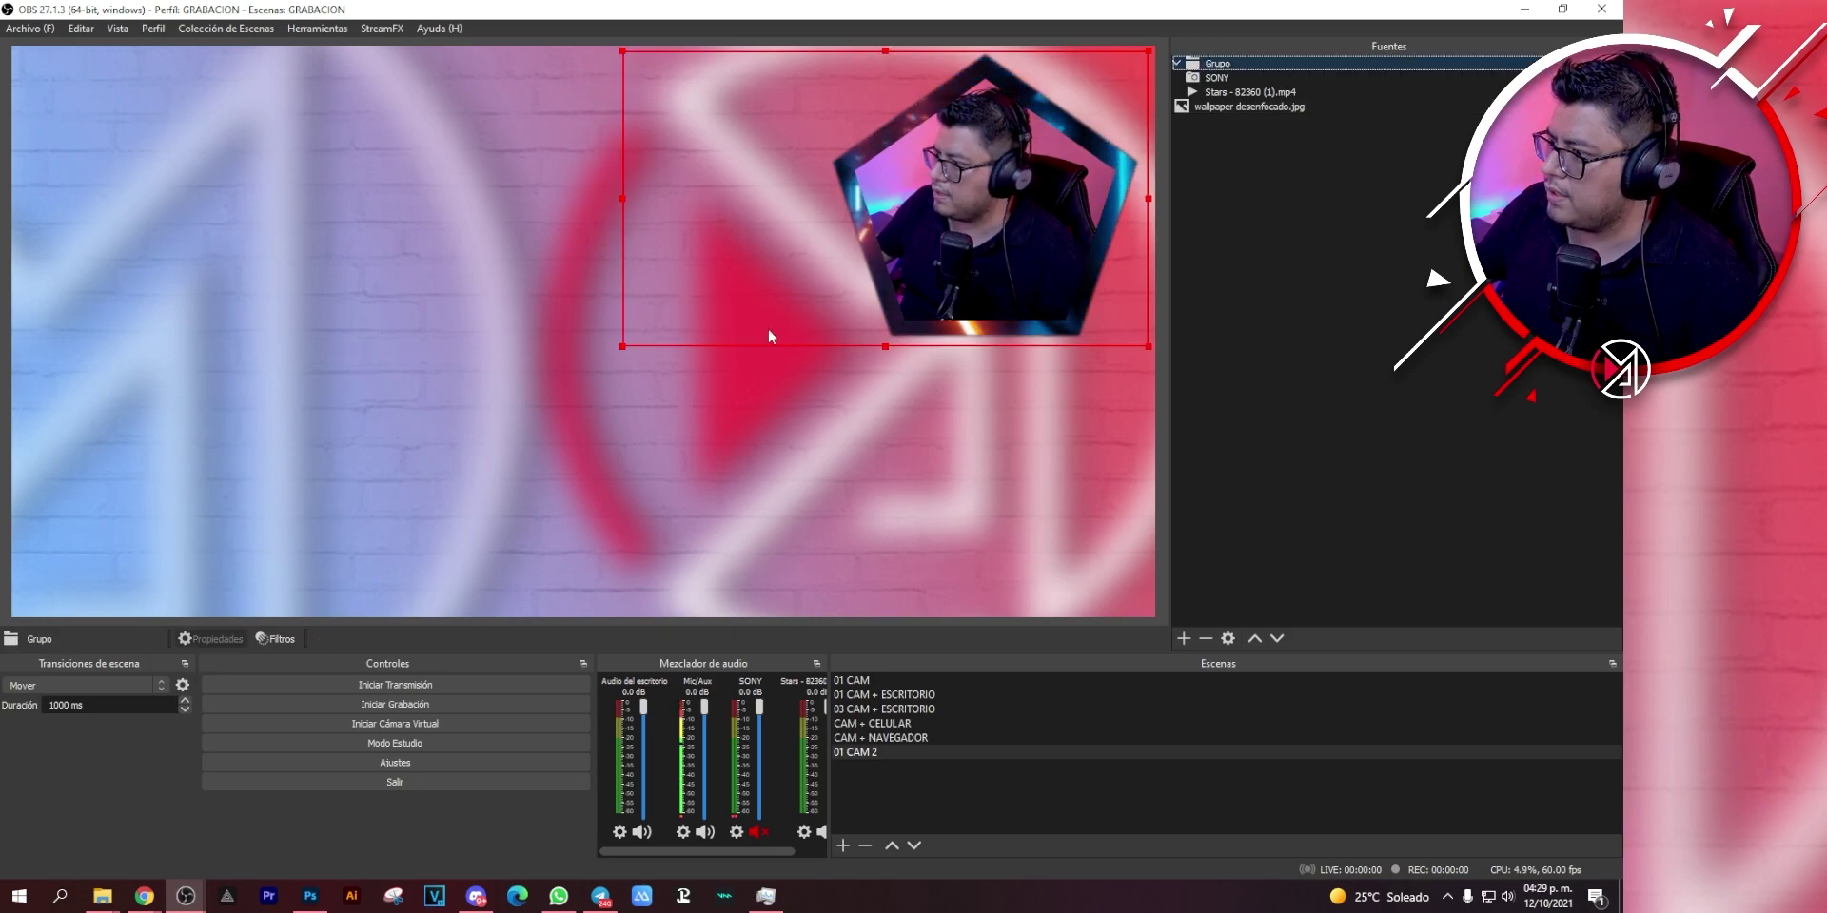
{"action": "left_click_drag", "start_coordinate": [619, 349], "coordinate": [162, 604]}
{"action": "left_click_drag", "start_coordinate": [1009, 361], "coordinate": [793, 356]}
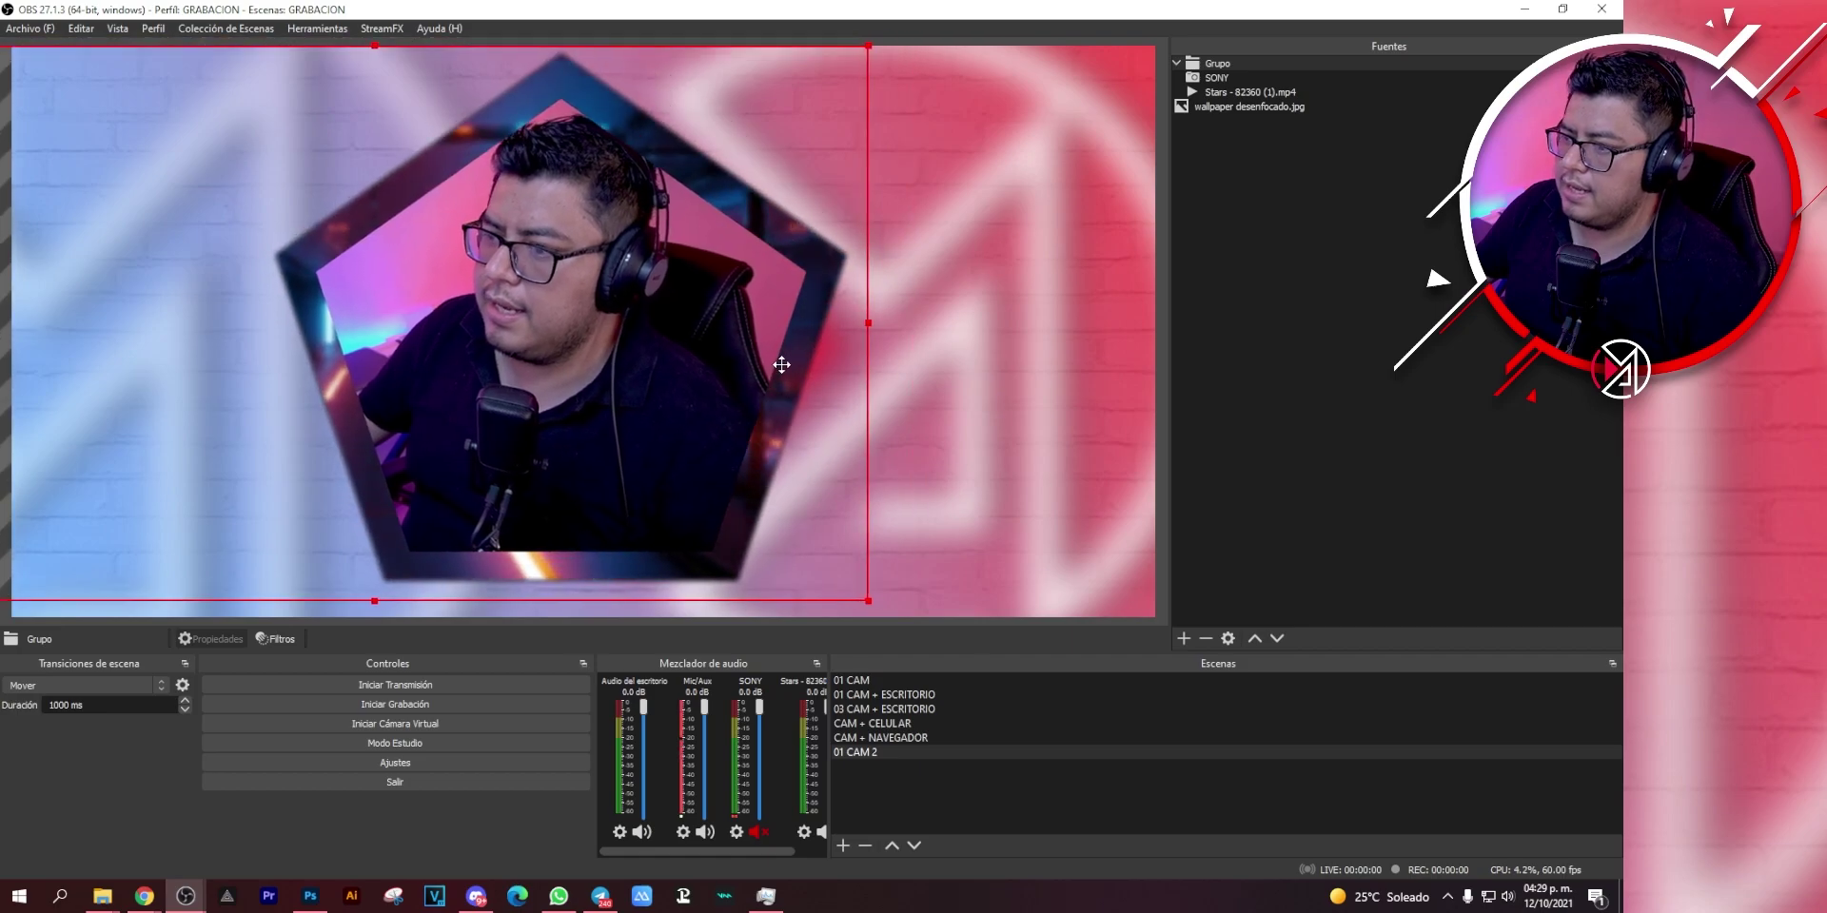
{"action": "left_click", "coordinate": [1180, 167]}
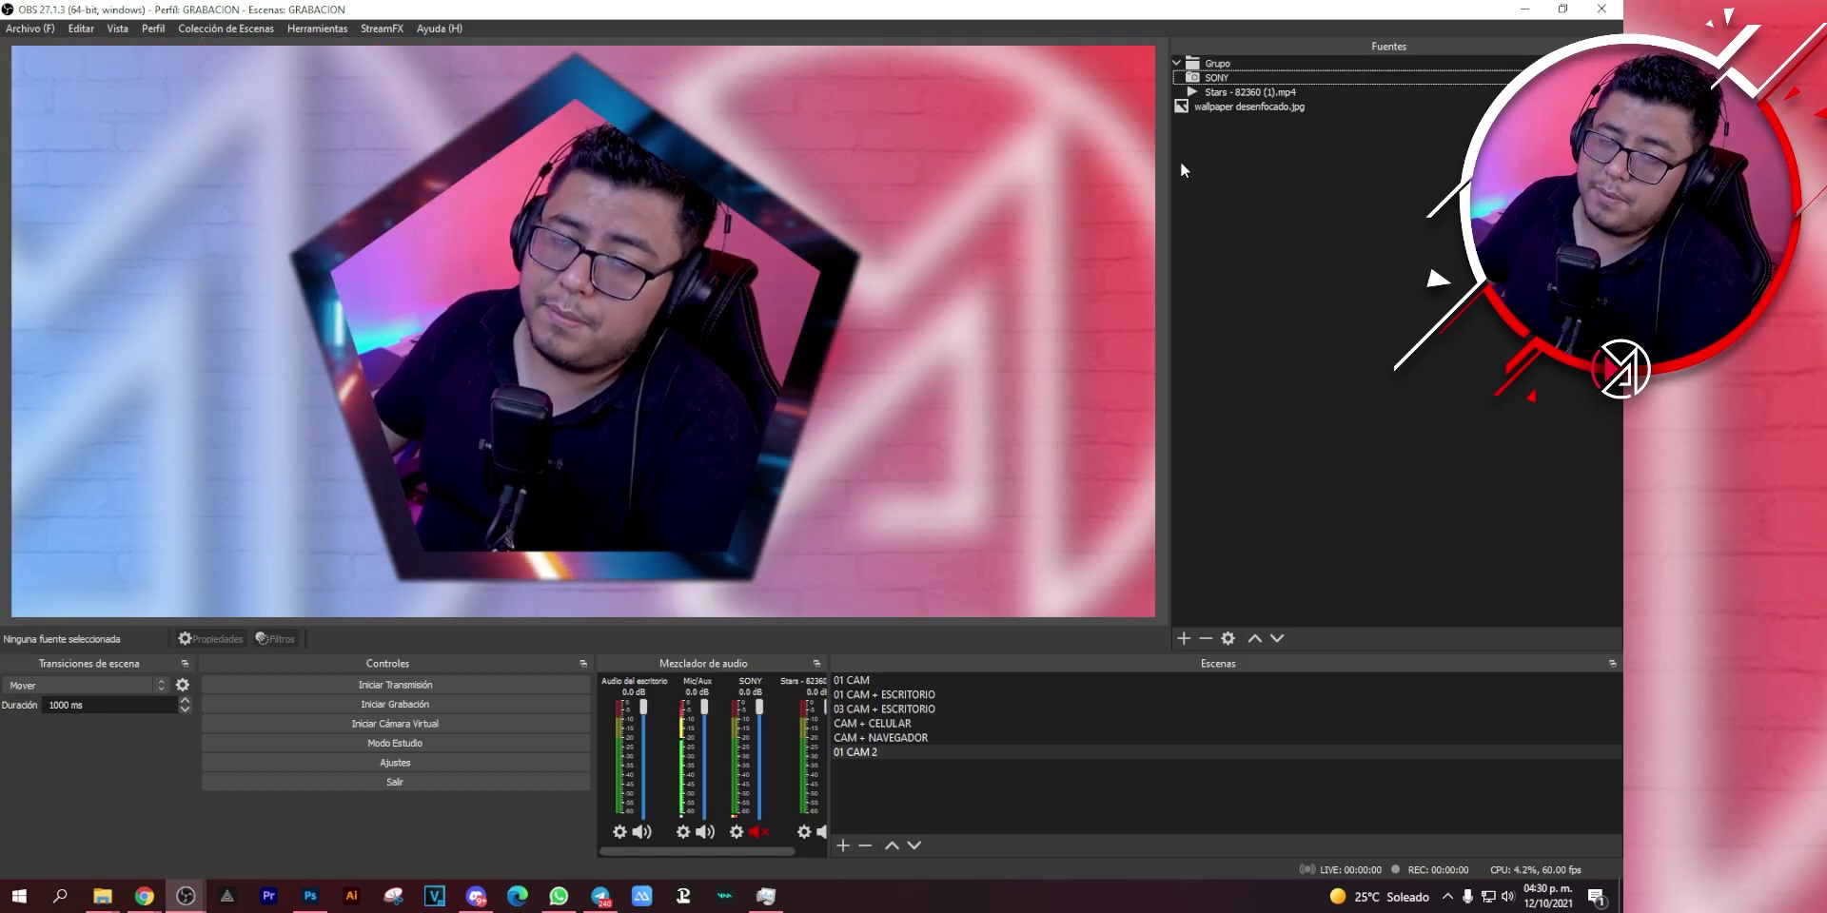
Delete the Stars - 82360 (1).mp4 media source from the group.
{"action": "left_click", "coordinate": [1207, 94]}
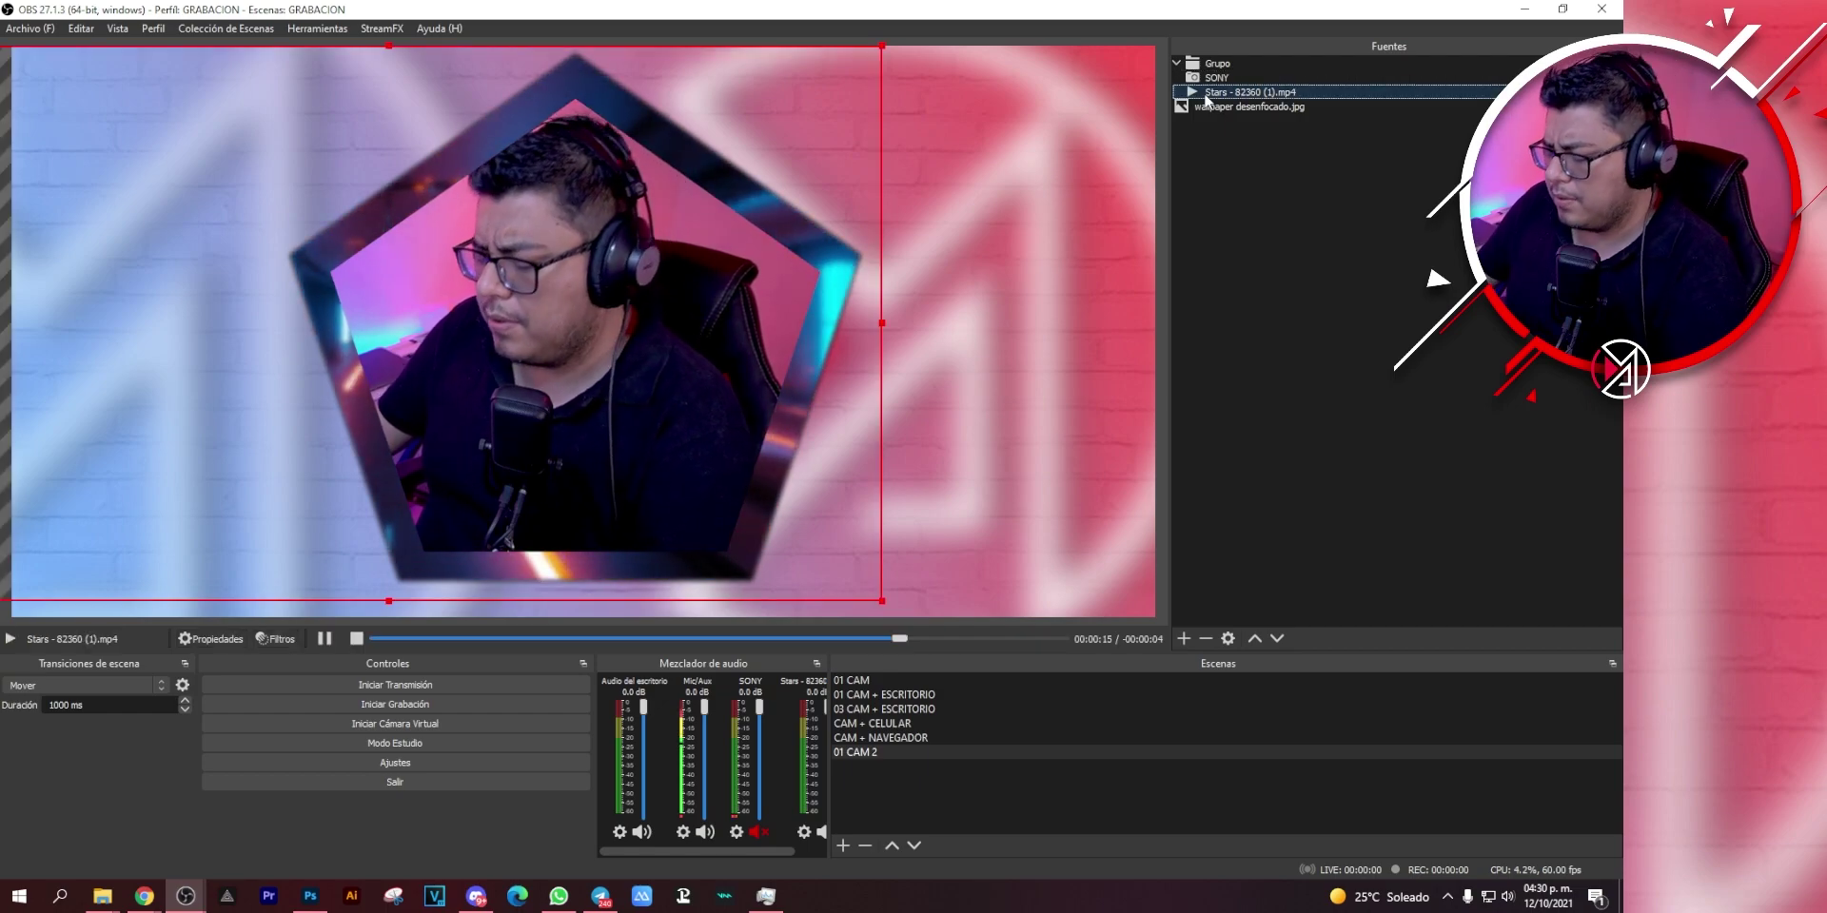
{"action": "key", "text": "Delete"}
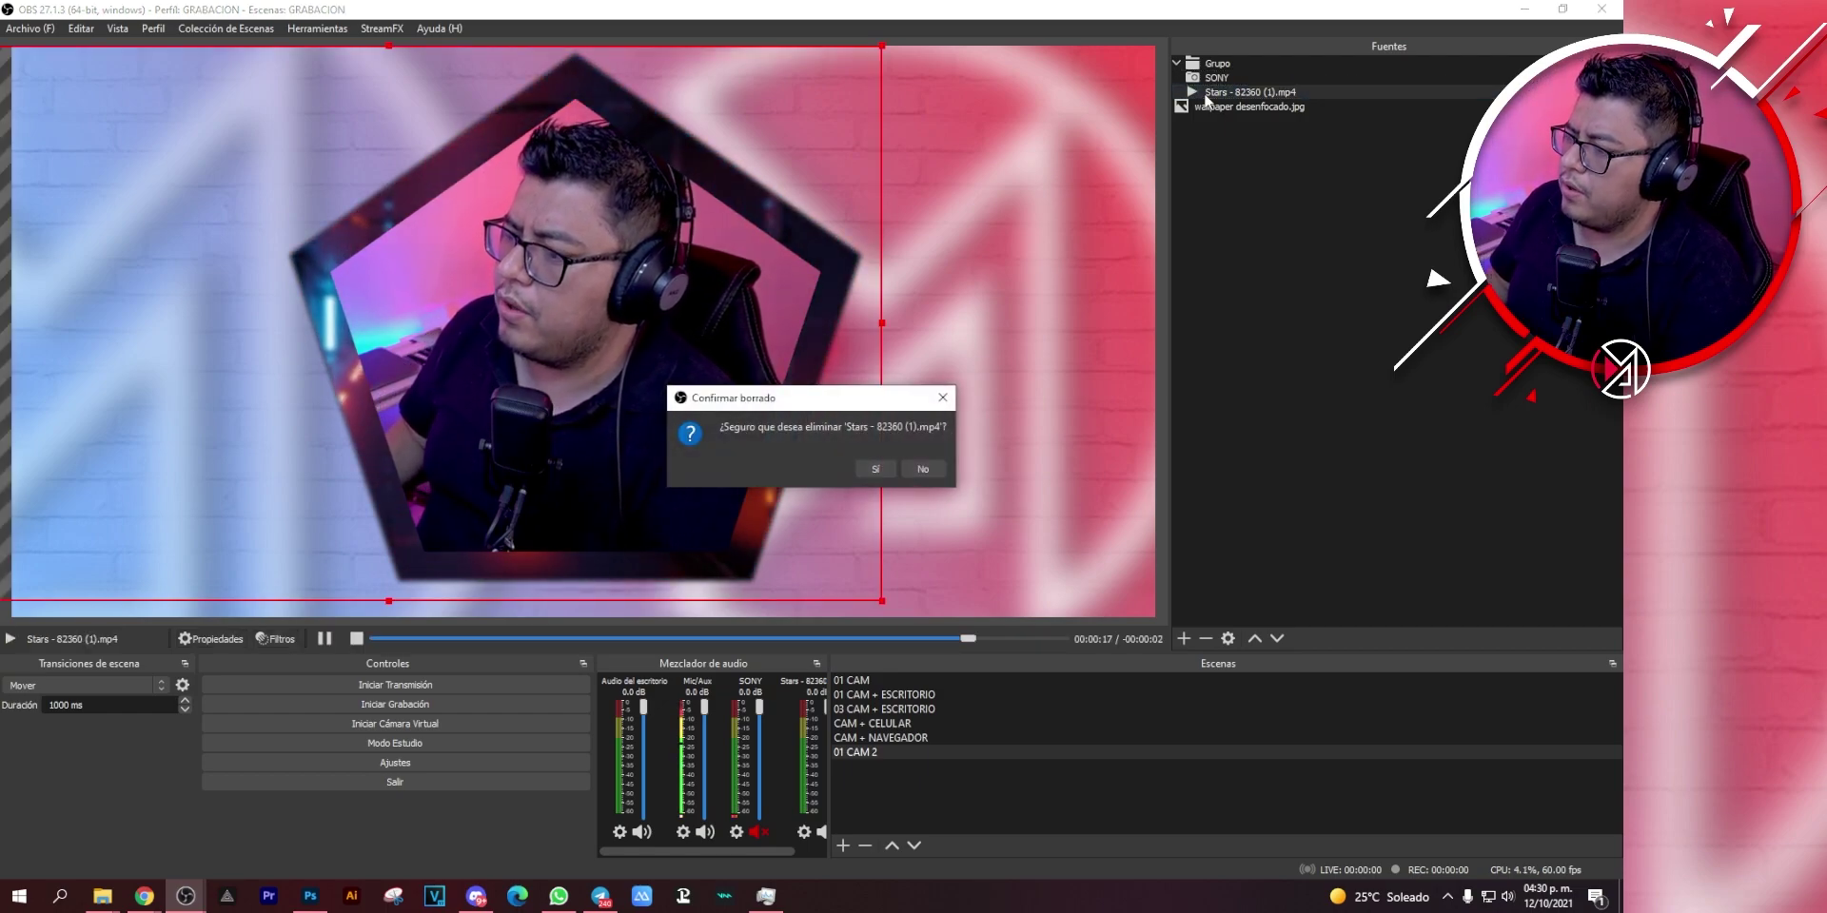
{"action": "key", "text": "Return"}
Try duplicating the SONY camera and placing the copy inside Grupo.
{"action": "left_click", "coordinate": [1222, 78]}
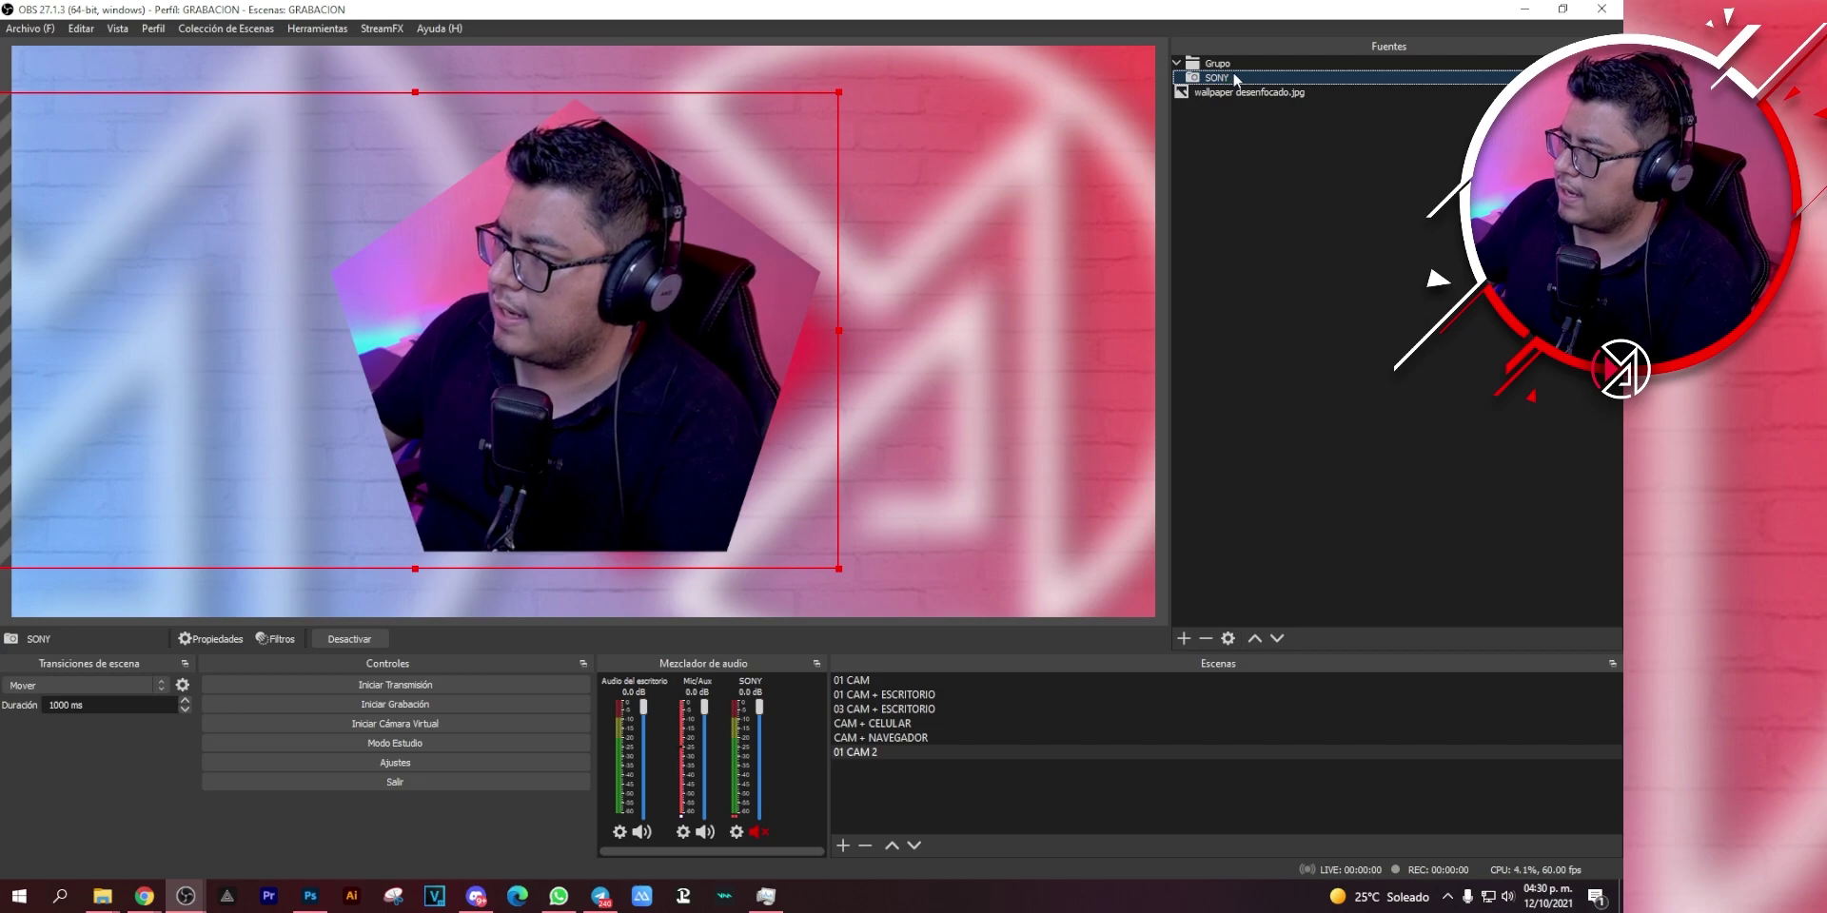
{"action": "right_click", "coordinate": [1232, 77]}
{"action": "left_click", "coordinate": [1266, 112]}
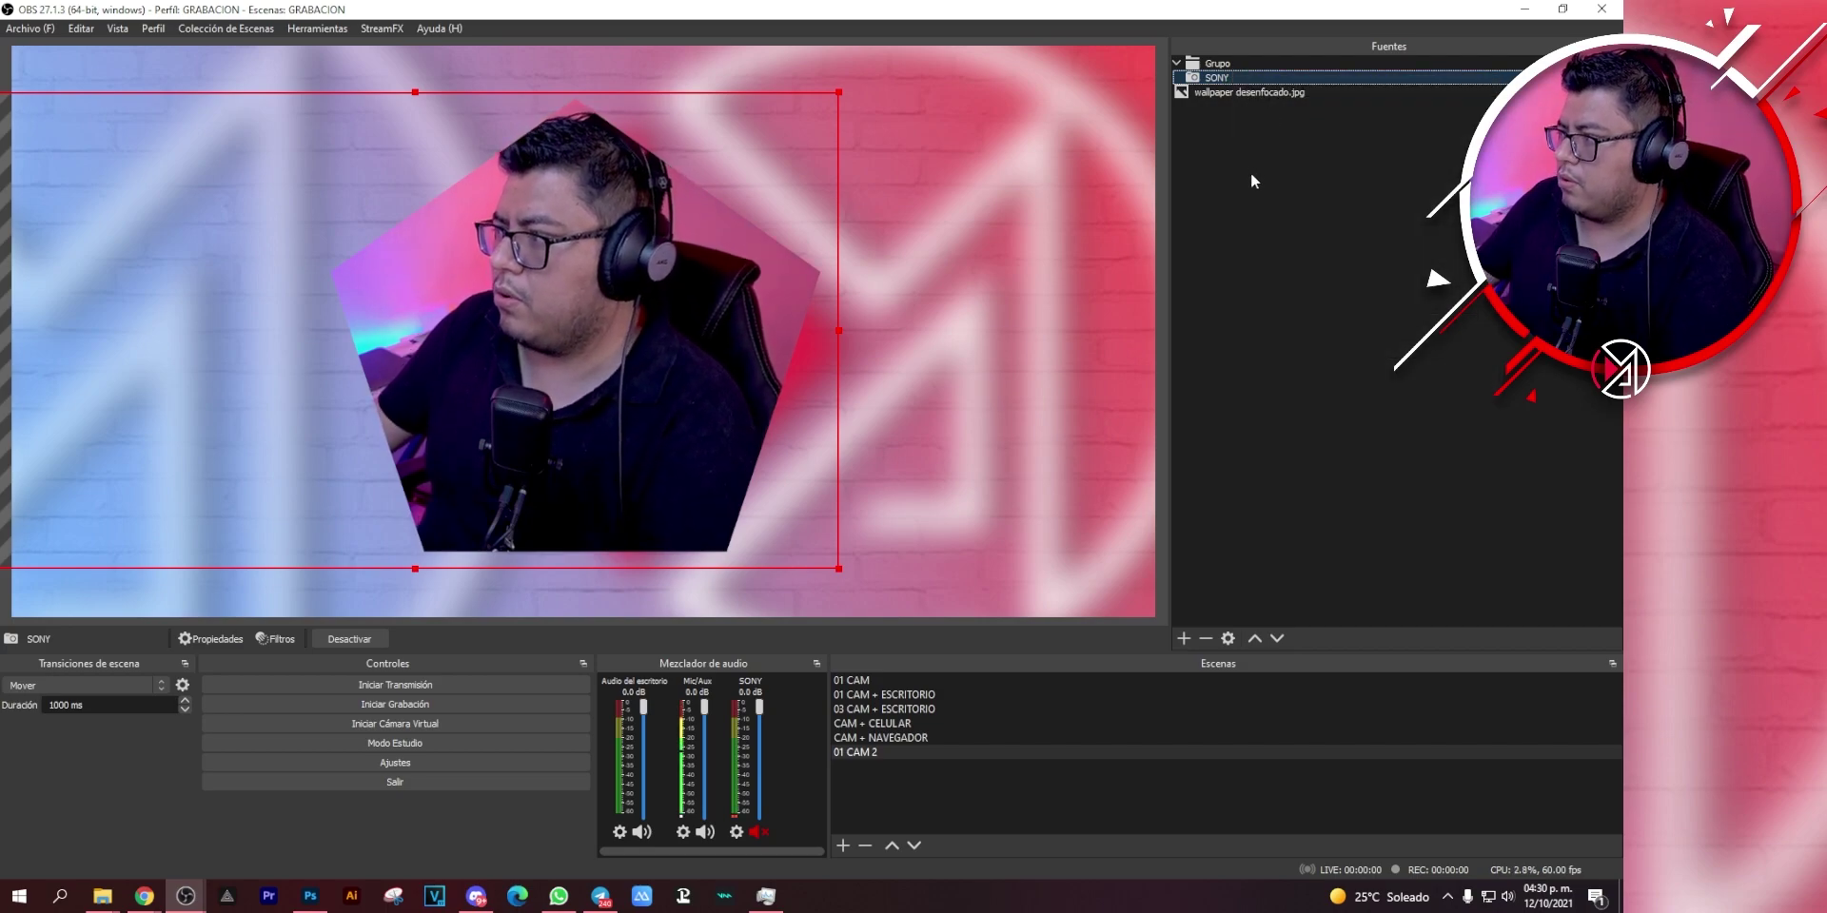
{"action": "key", "text": "ctrl+v"}
{"action": "left_click", "coordinate": [1224, 66]}
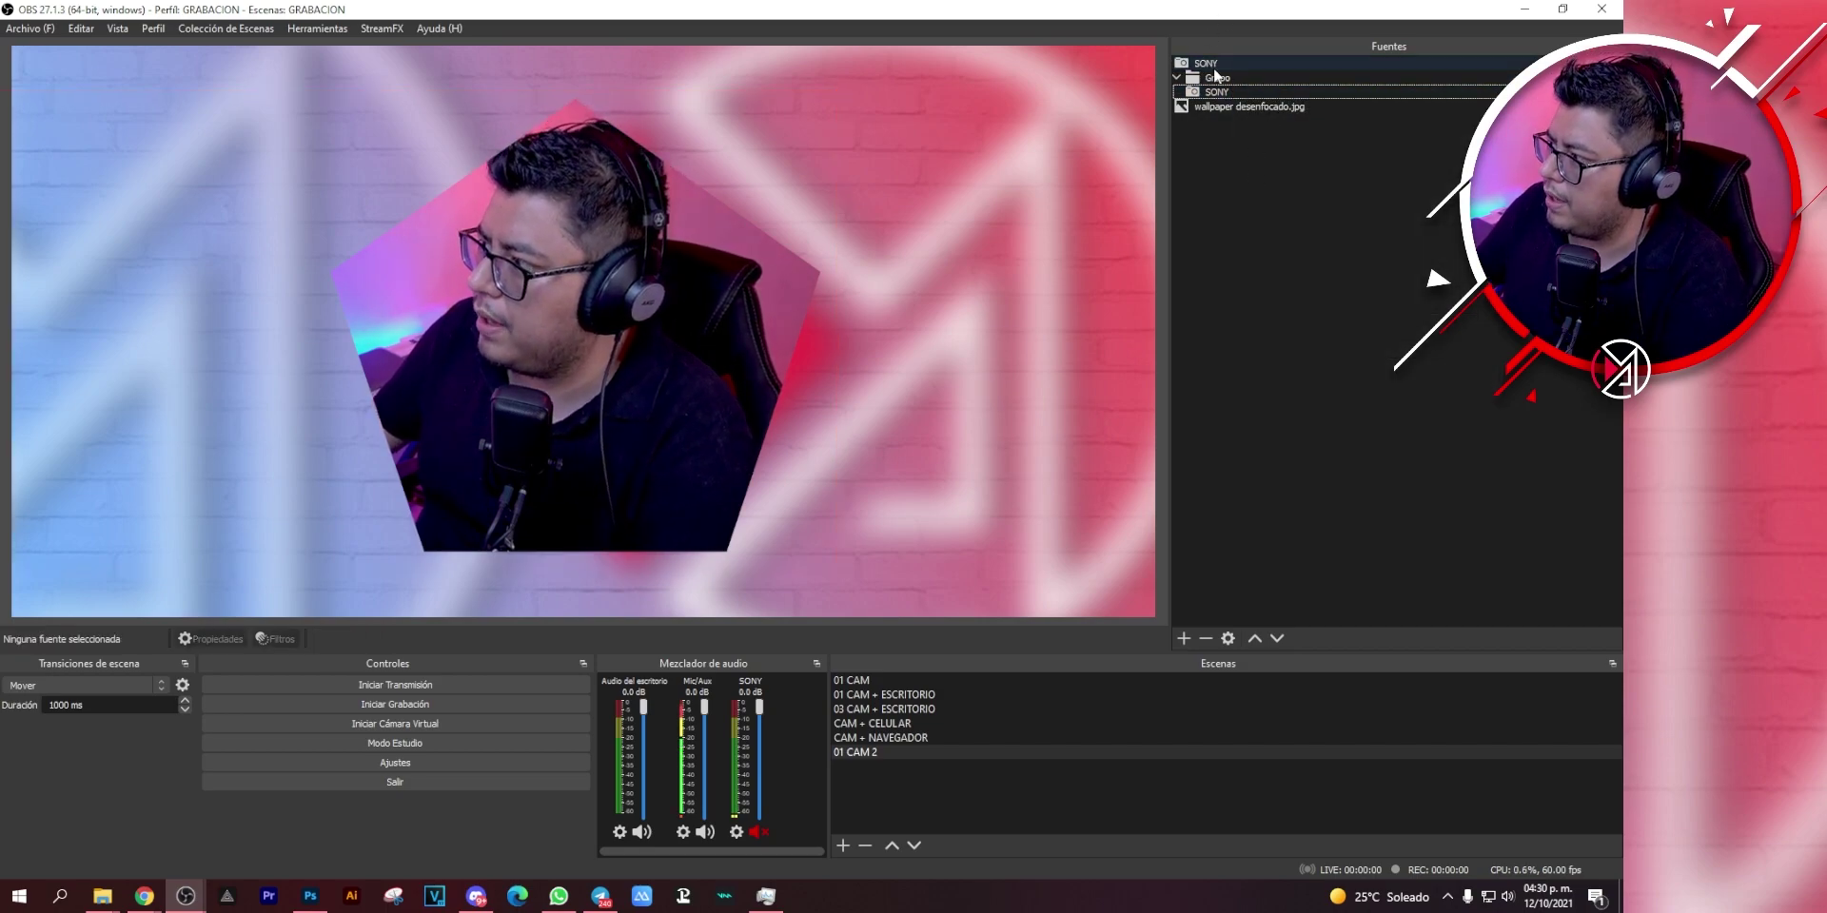
{"action": "left_click_drag", "start_coordinate": [1245, 89], "coordinate": [1245, 91]}
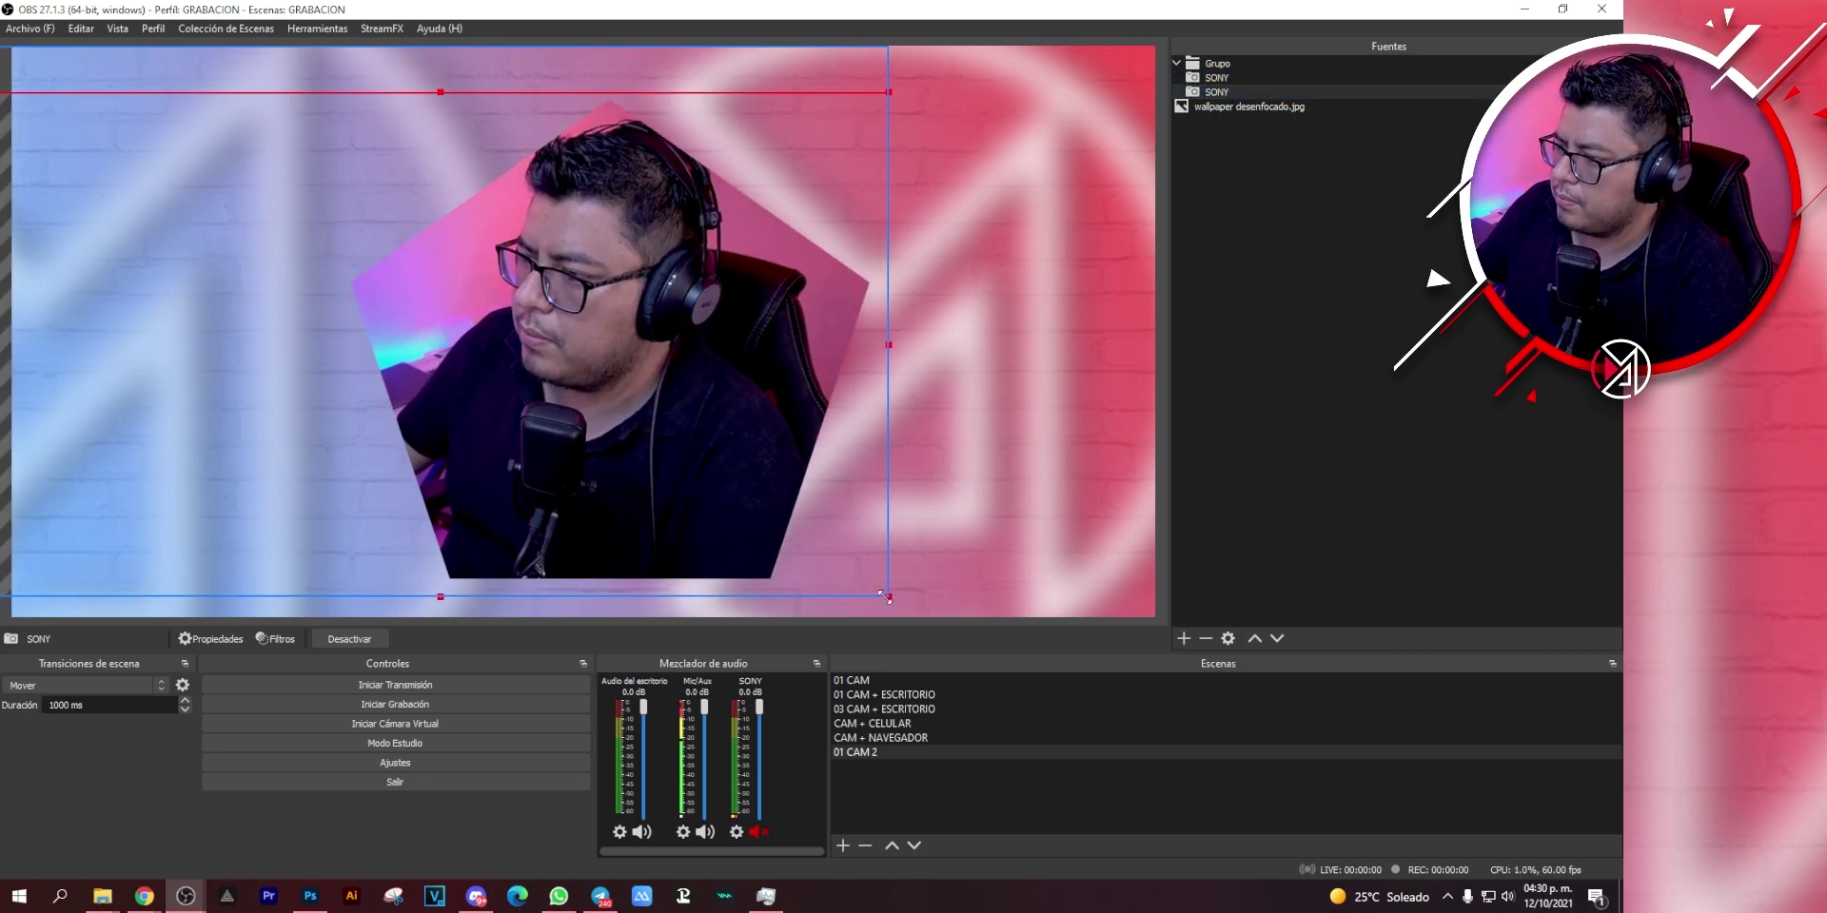
{"action": "left_click", "coordinate": [1206, 638]}
Take the SONY camera out of Grupo, delete the empty group, and place SONY above wallpaper desenfocado.jpg.
{"action": "left_click_drag", "start_coordinate": [1214, 84], "coordinate": [1256, 221]}
{"action": "left_click", "coordinate": [1214, 66]}
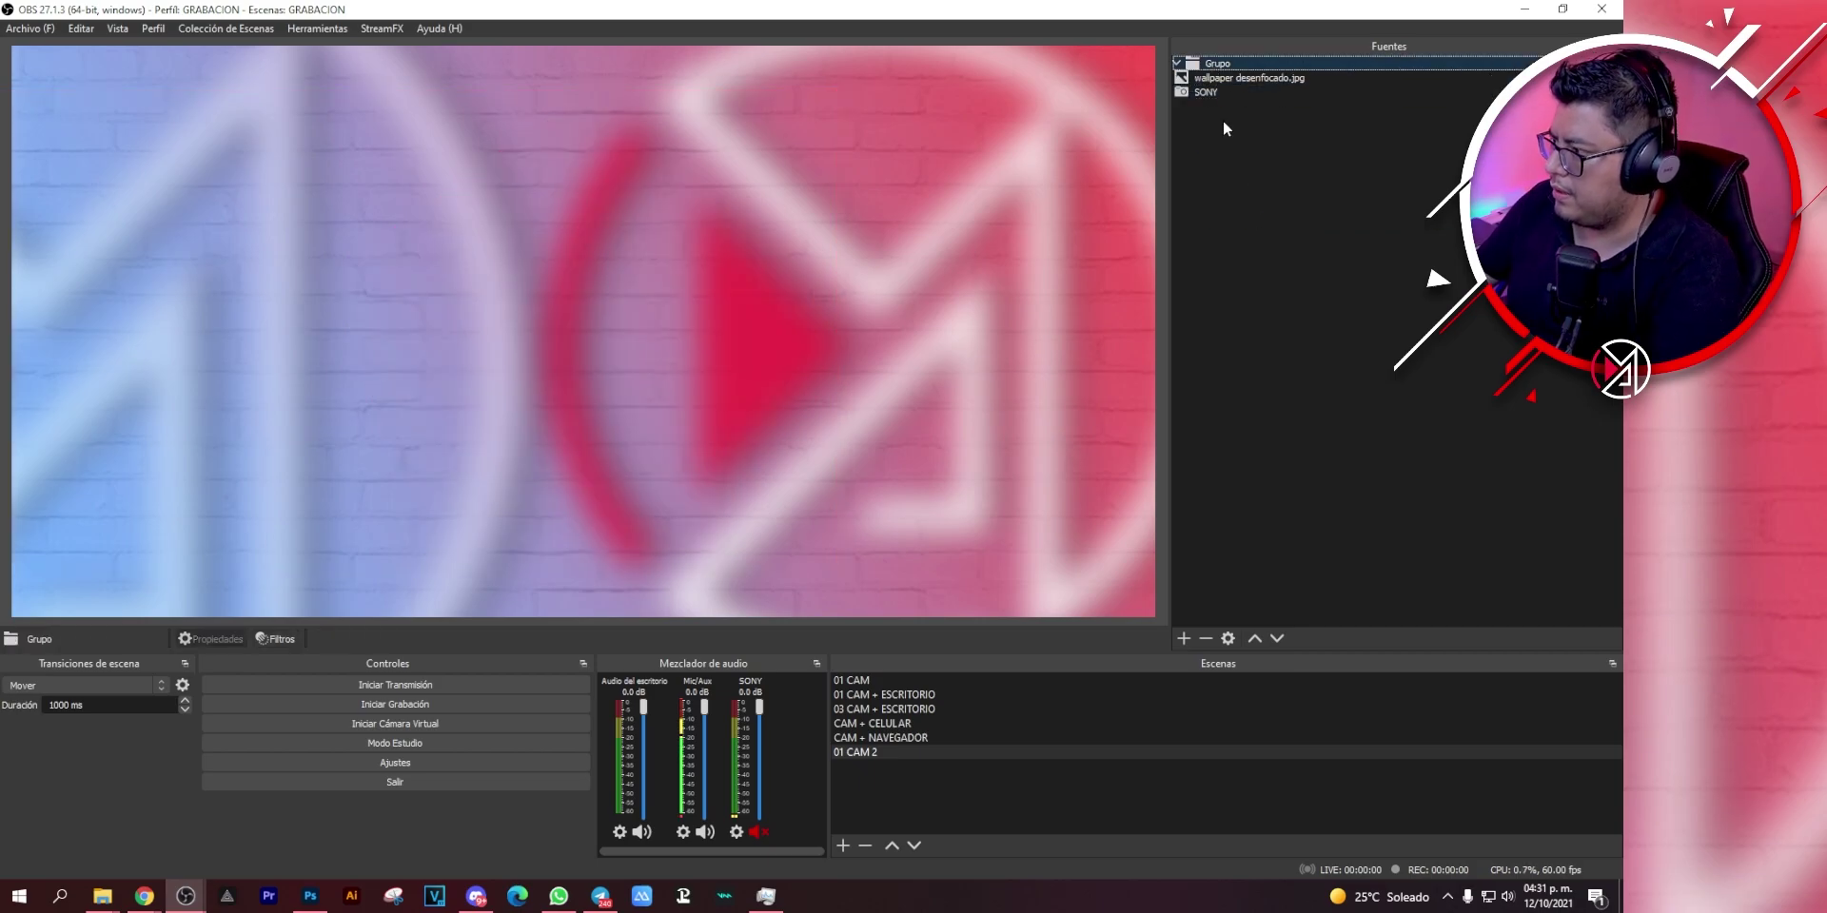
{"action": "key", "text": "Delete"}
{"action": "key", "text": "Return"}
{"action": "left_click_drag", "start_coordinate": [1206, 78], "coordinate": [1211, 67]}
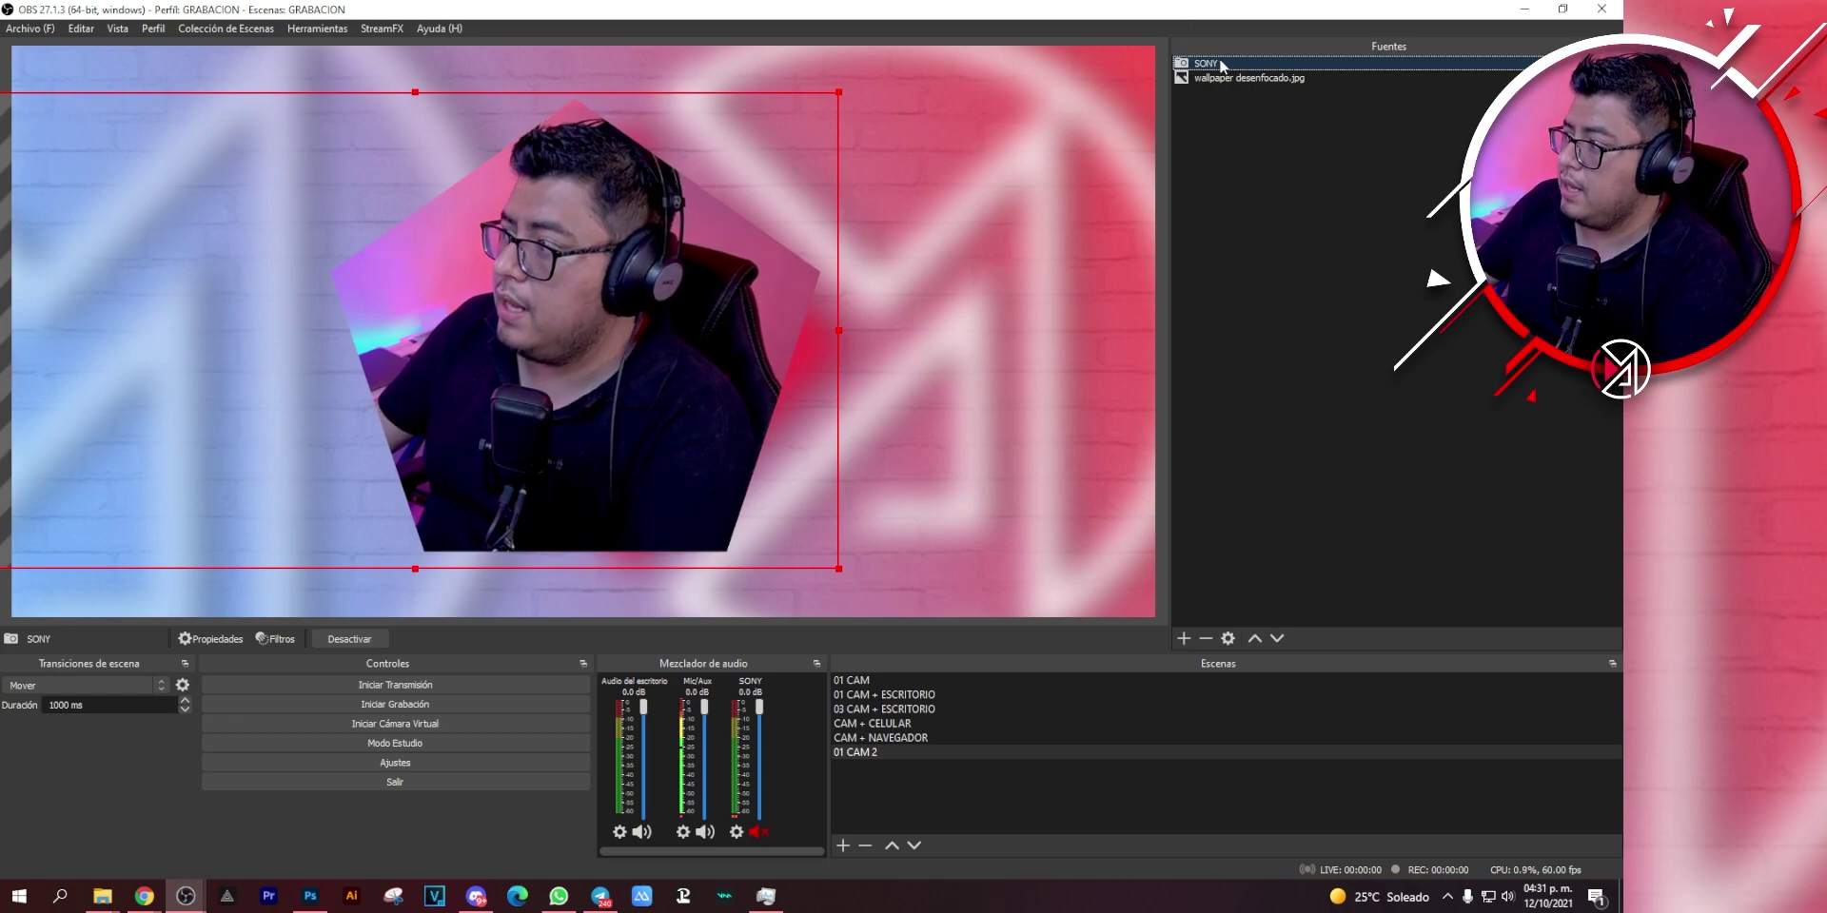
Duplicate the SONY camera and shift the two copies apart so that they only partly overlap.
{"action": "right_click", "coordinate": [1223, 68]}
{"action": "left_click", "coordinate": [1250, 139]}
{"action": "left_click", "coordinate": [1233, 168]}
{"action": "key", "text": "ctrl+v"}
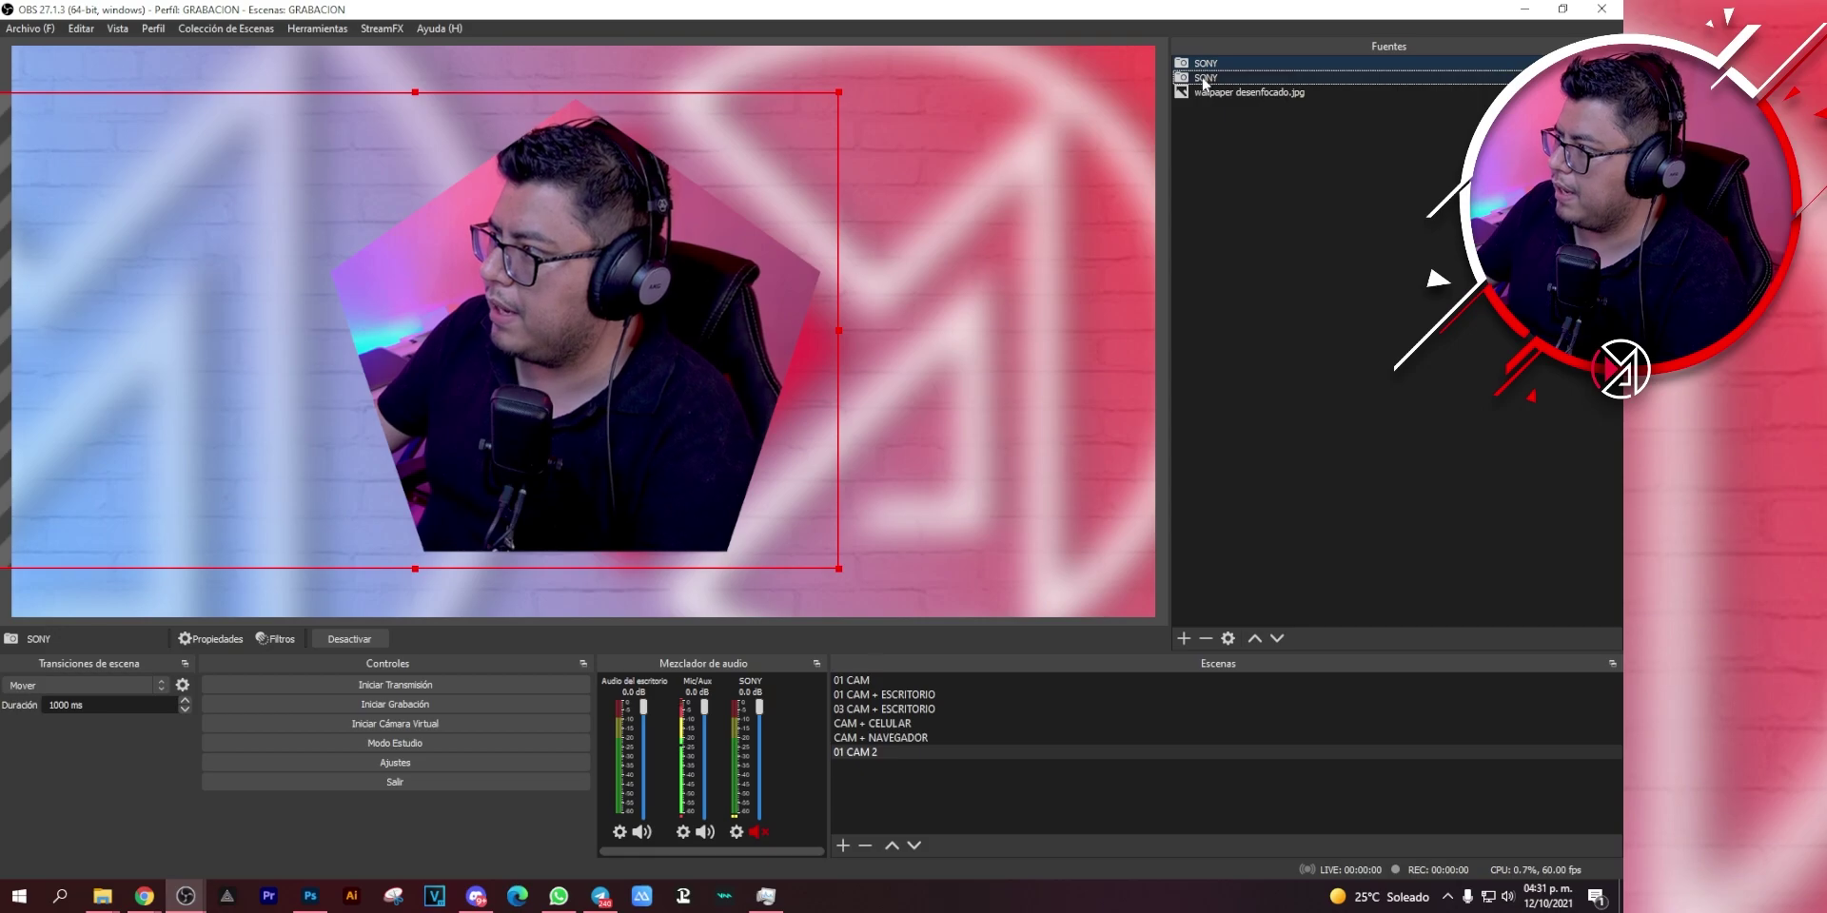
{"action": "left_click_drag", "start_coordinate": [531, 349], "coordinate": [729, 358]}
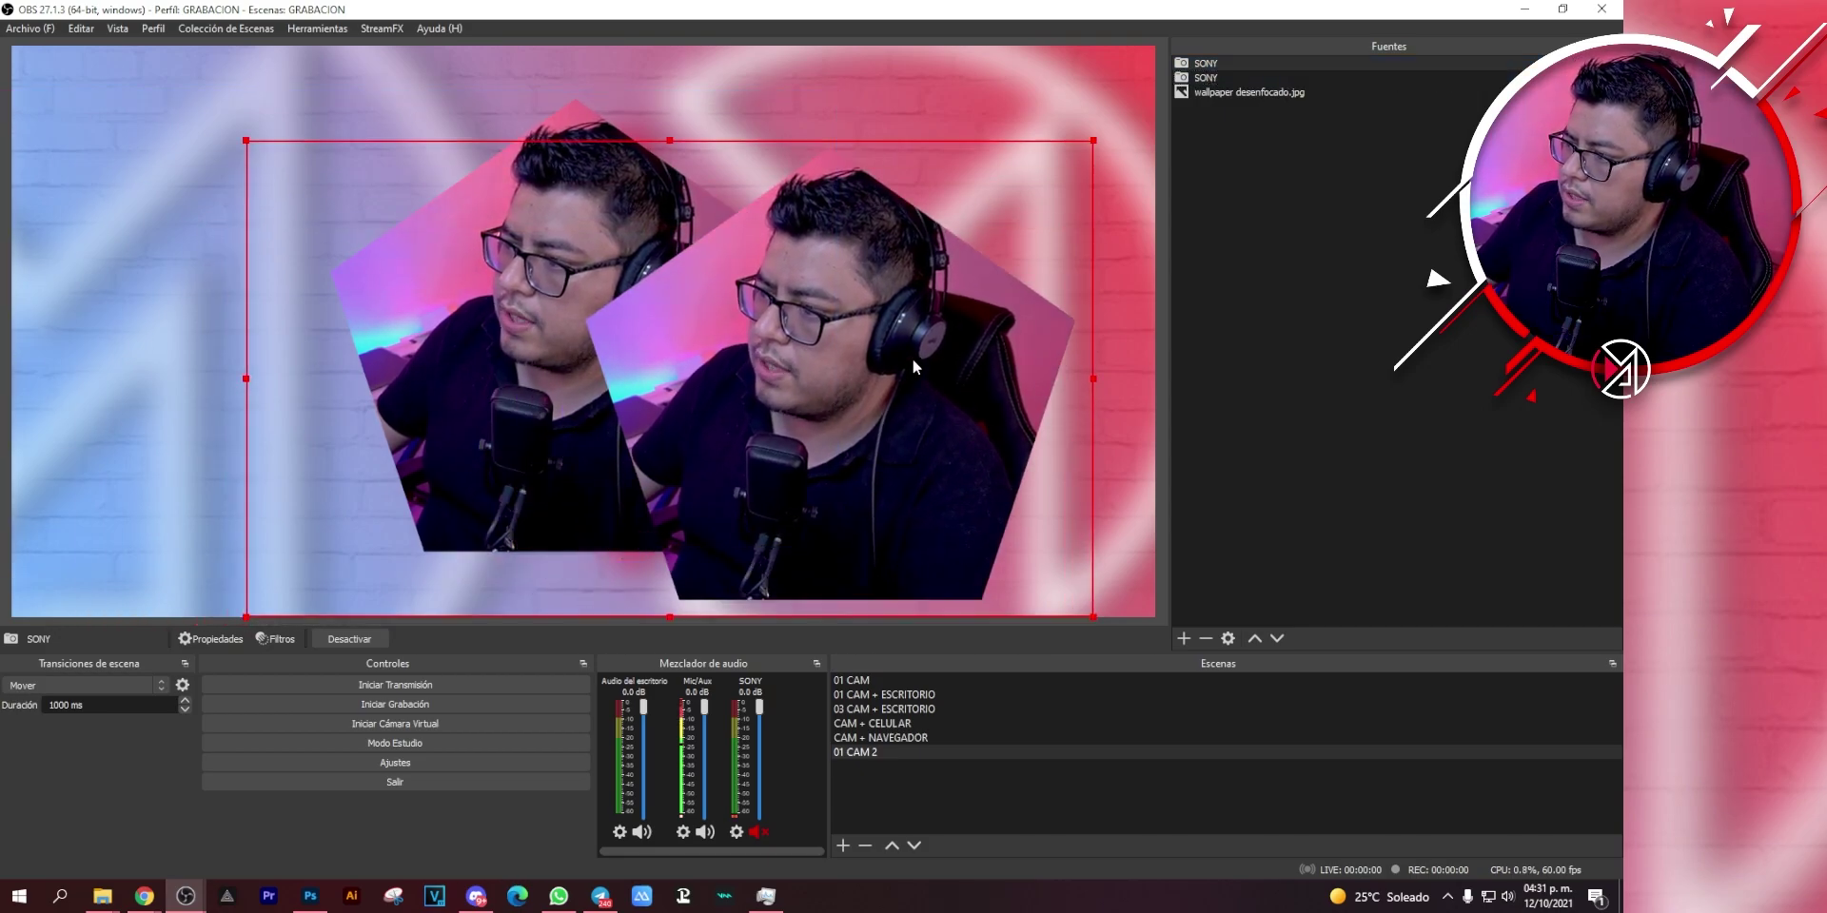
{"action": "left_click", "coordinate": [453, 177]}
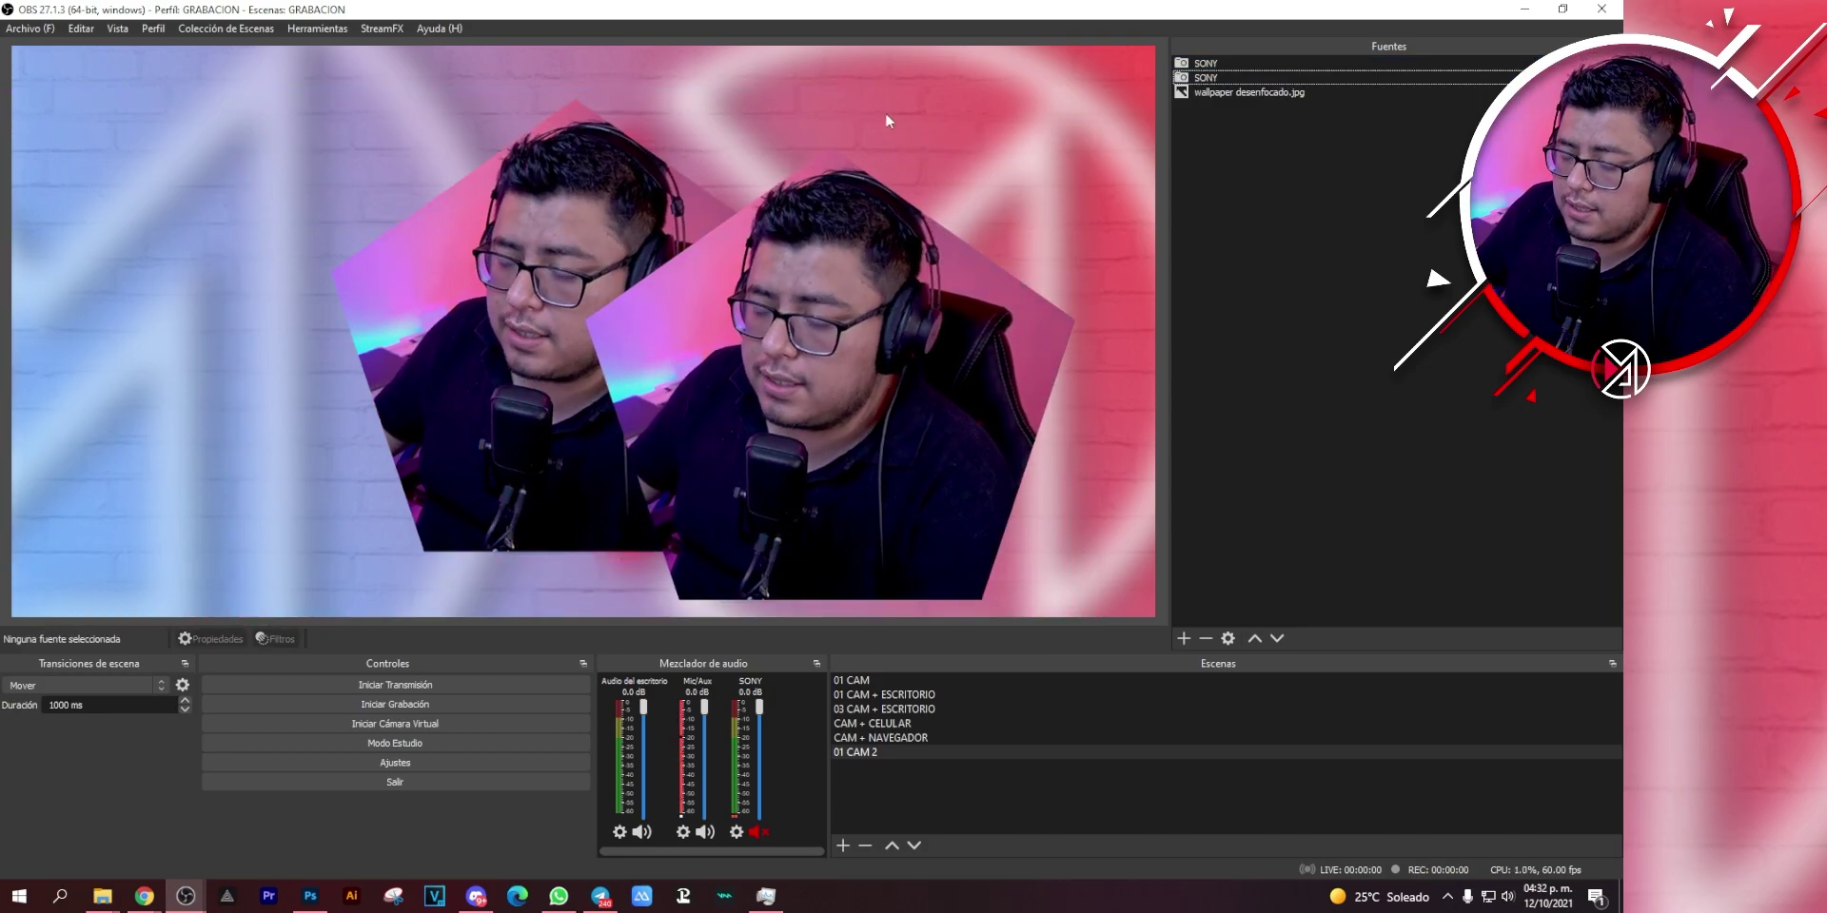
{"action": "mouse_move", "coordinate": [577, 126]}
{"action": "left_mouse_down"}
{"action": "mouse_move", "coordinate": [348, 140]}
{"action": "mouse_move", "coordinate": [562, 122]}
{"action": "left_mouse_up"}
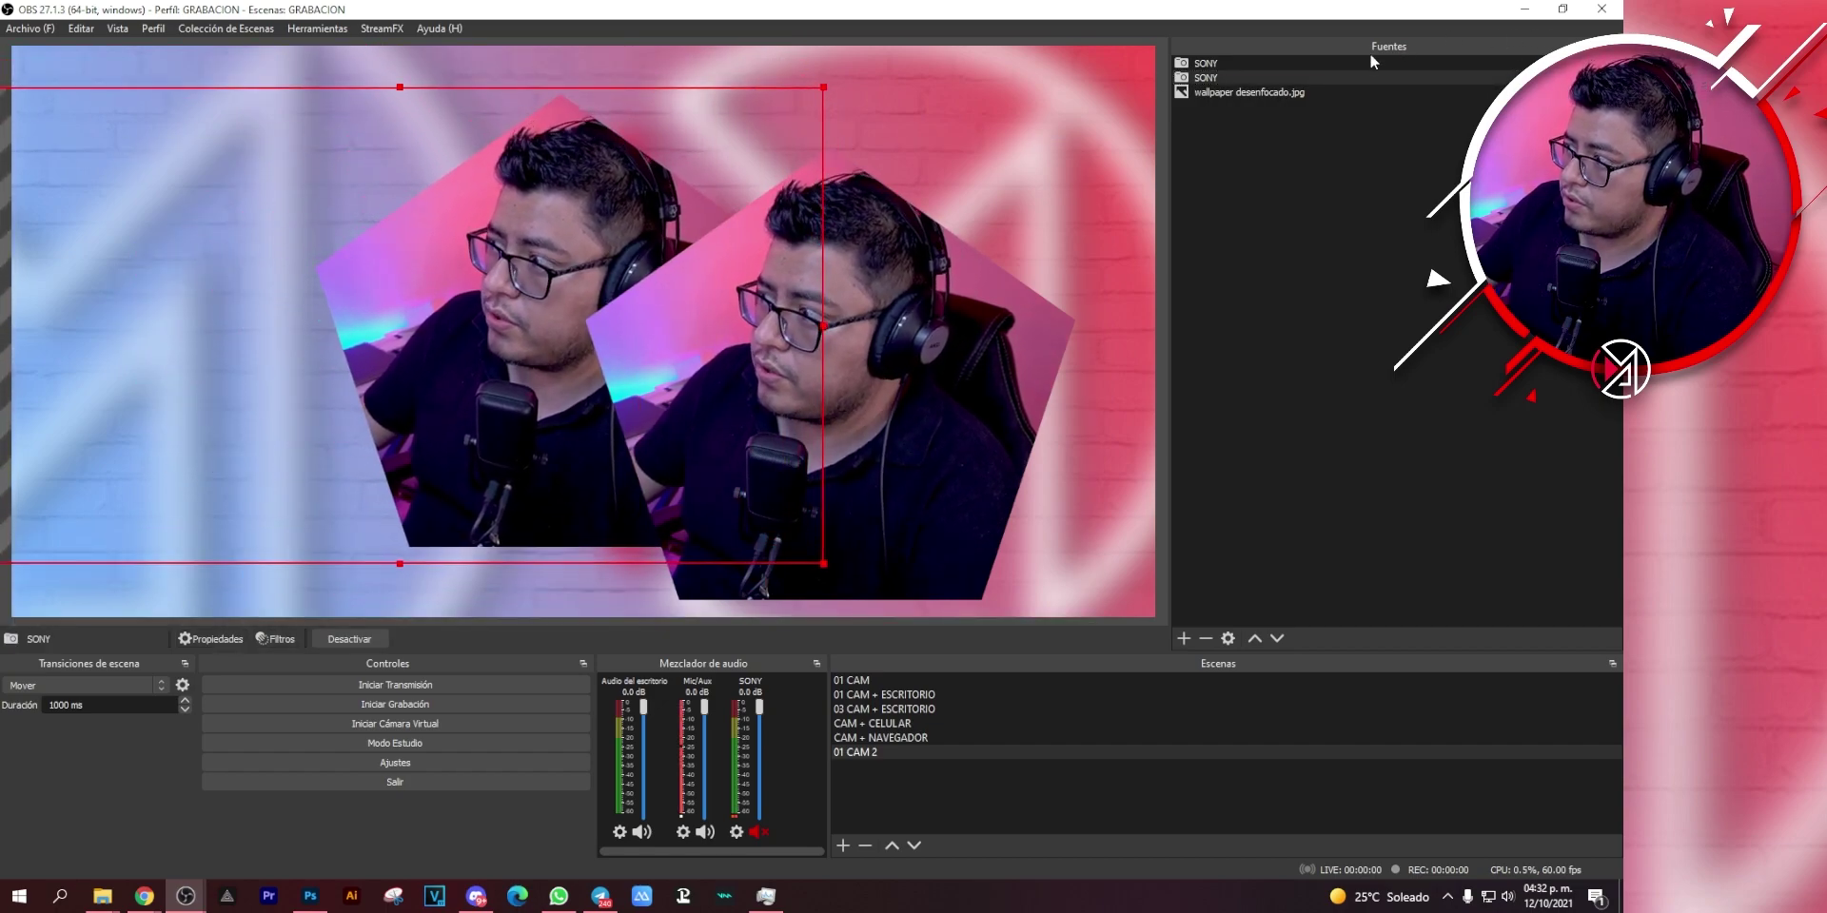
Put the lower SONY camera in its own group, keeping the default name Grupo.
{"action": "right_click", "coordinate": [1225, 77]}
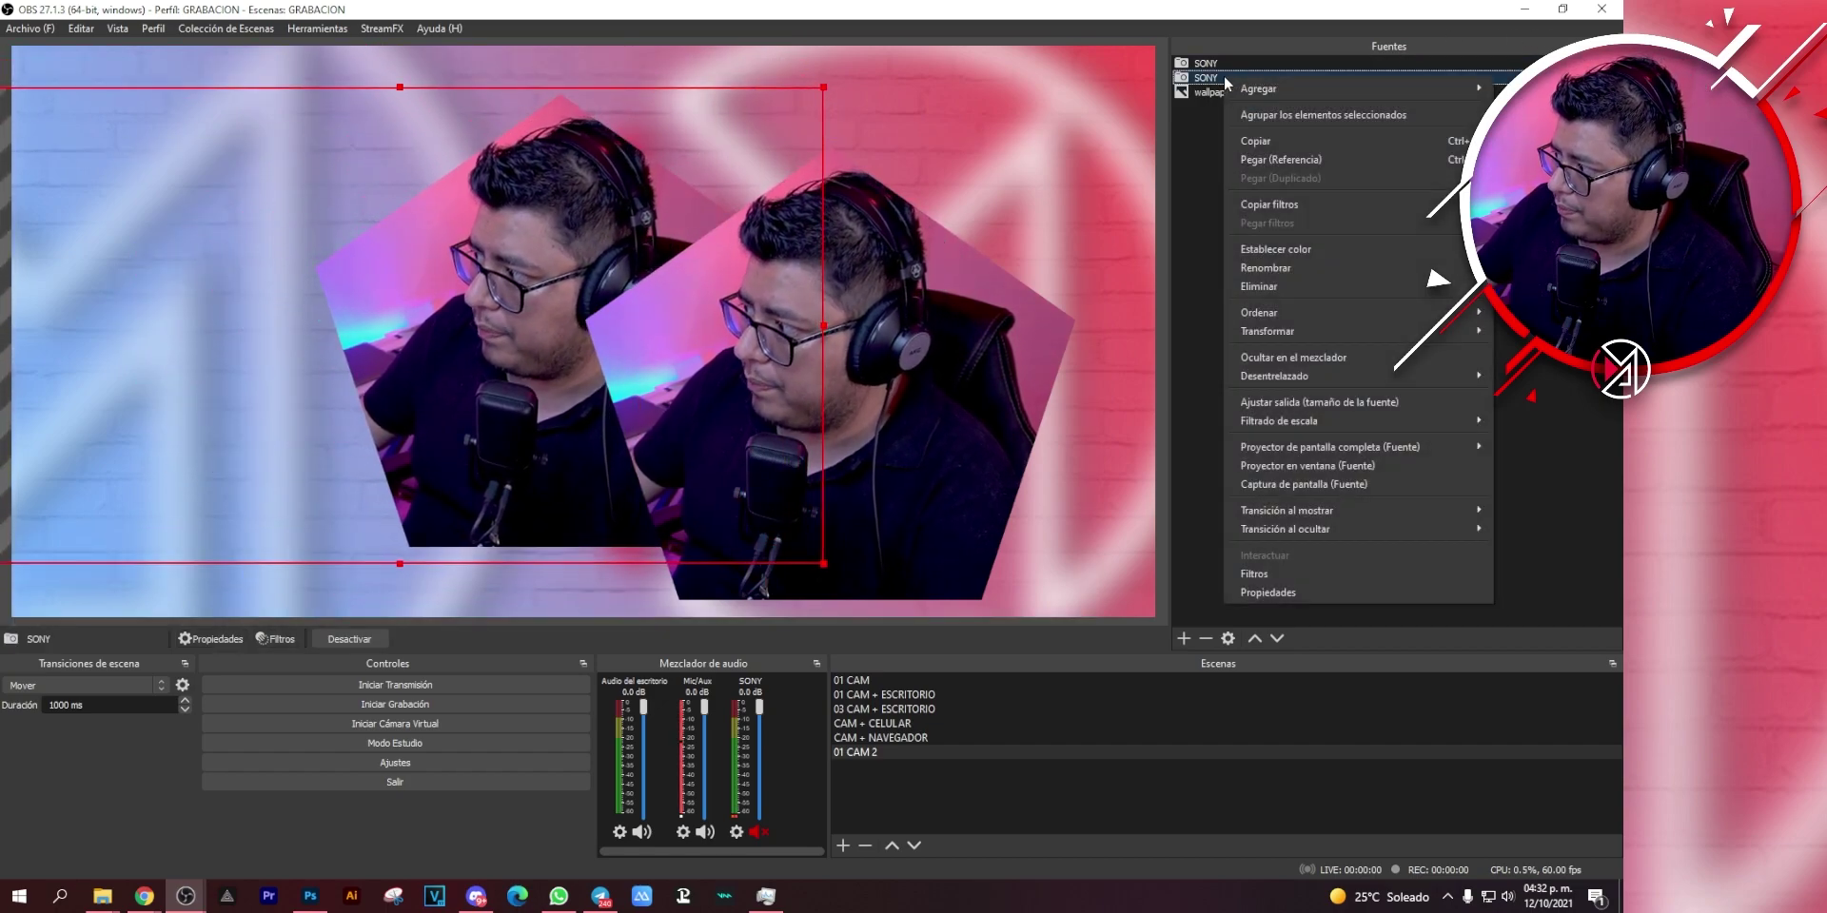
{"action": "left_click", "coordinate": [1271, 117]}
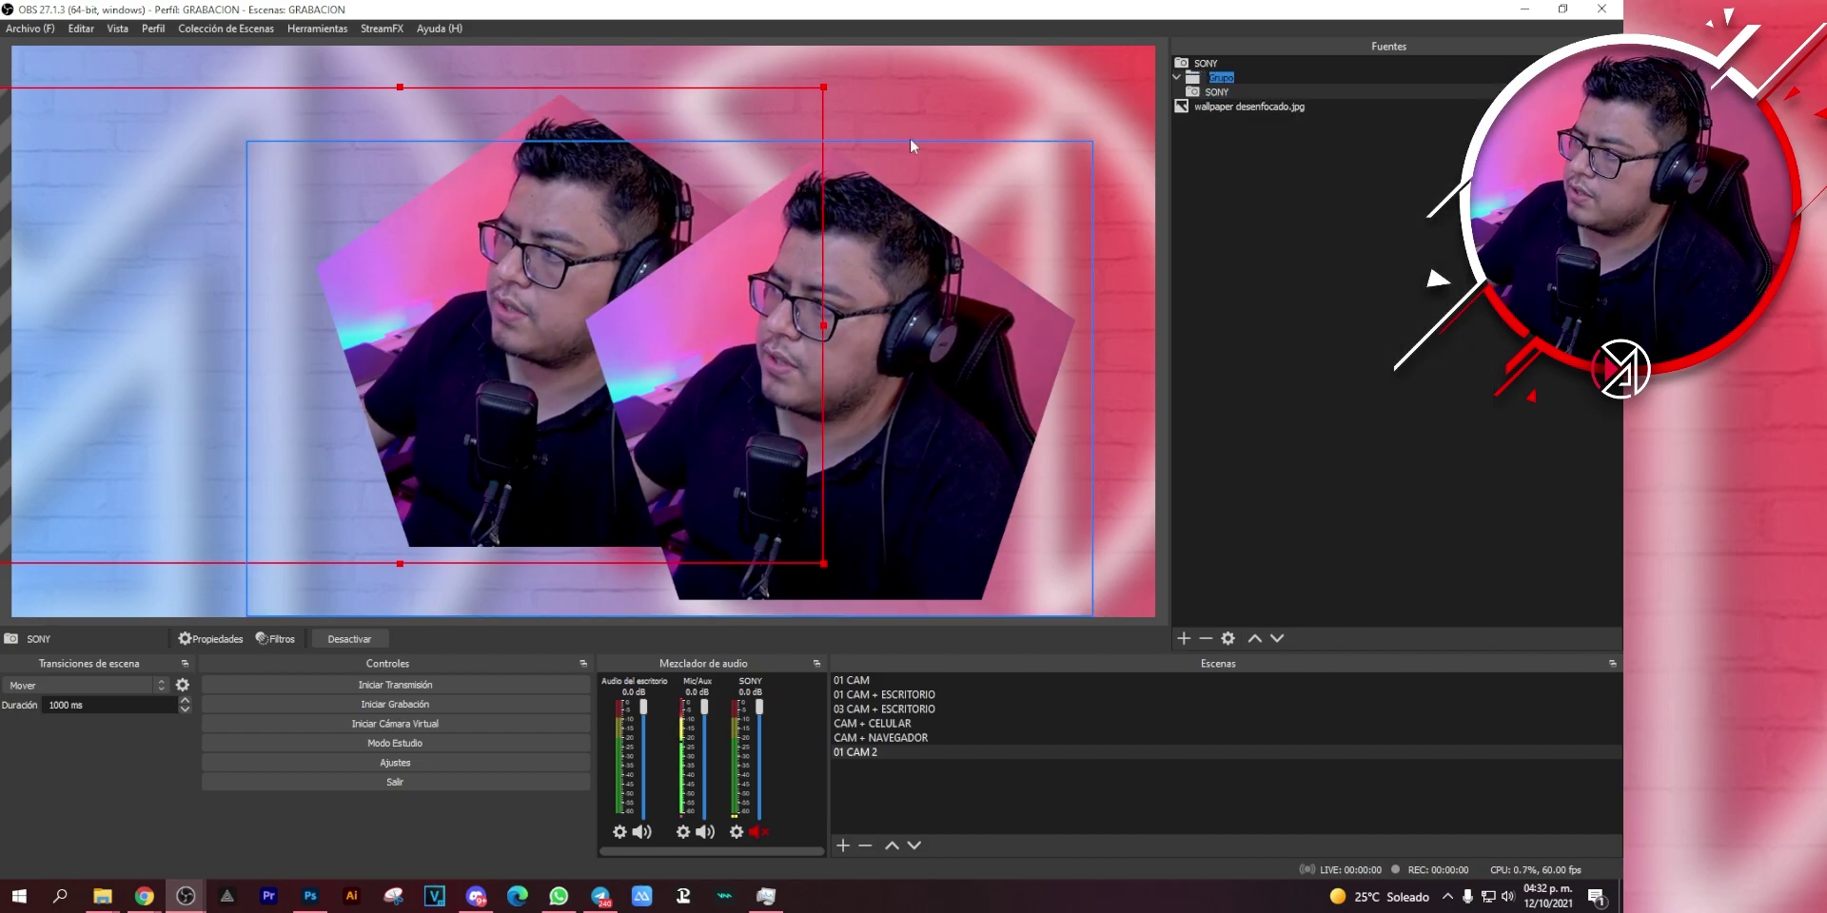
{"action": "left_click", "coordinate": [1214, 79]}
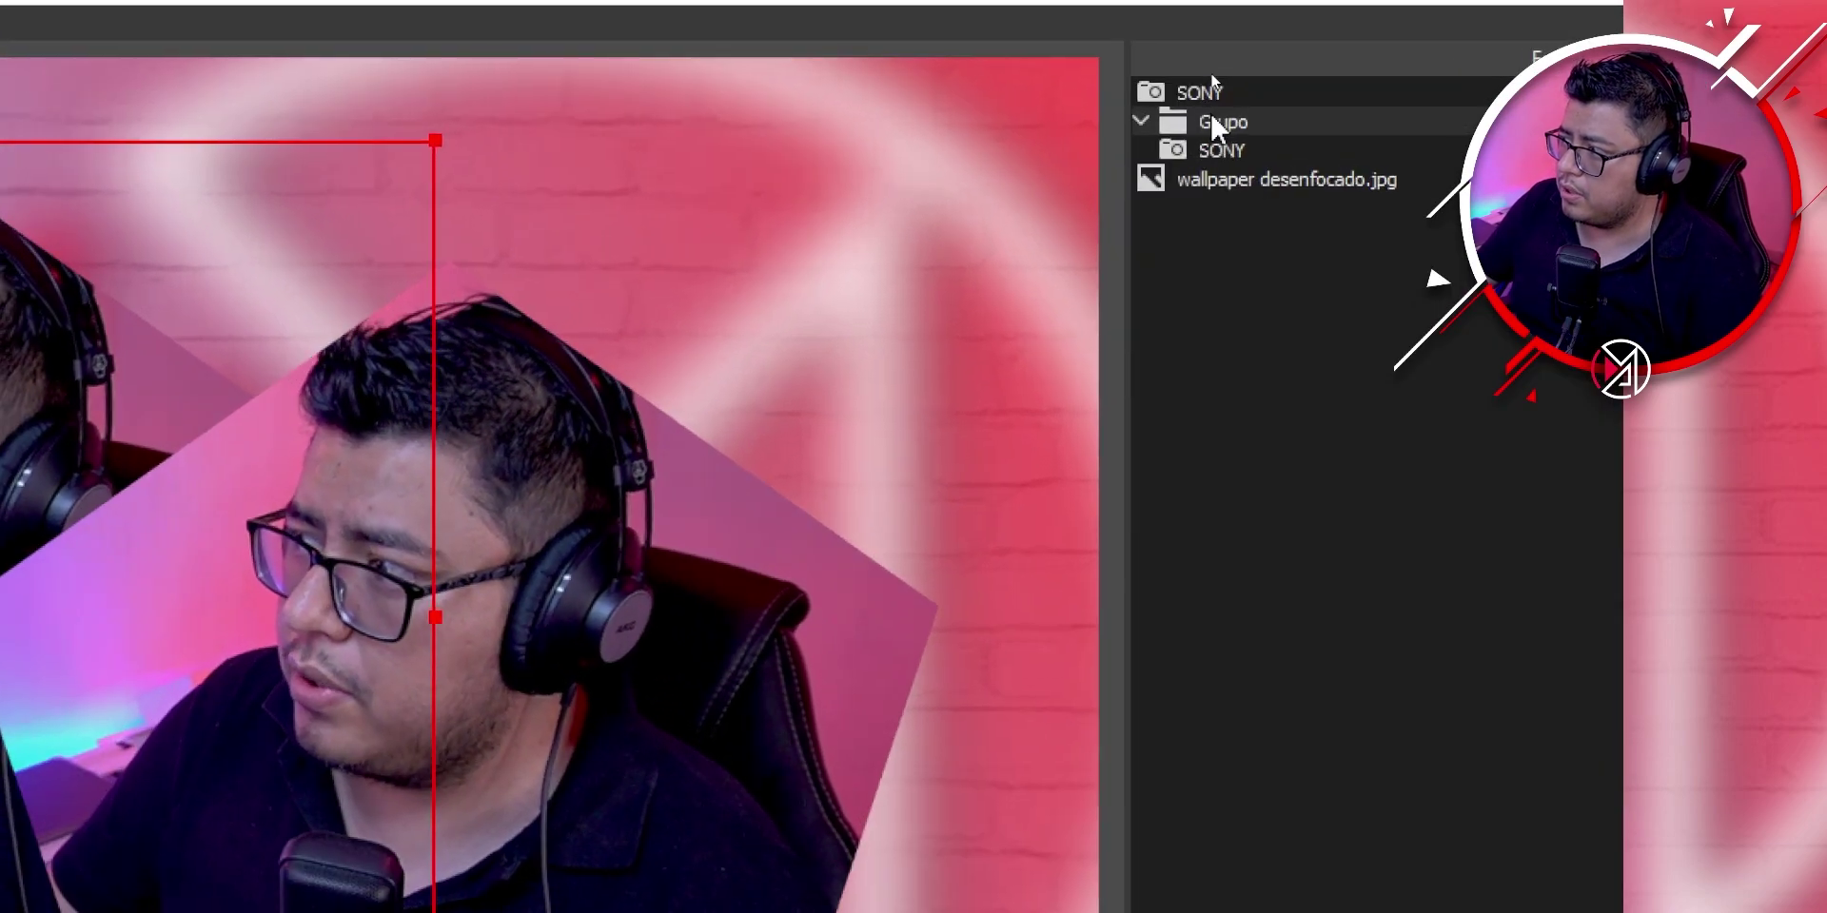
Add a Desenfoque filter to Grupo with type Gaussiano and size 10.00.
{"action": "right_click", "coordinate": [1272, 123]}
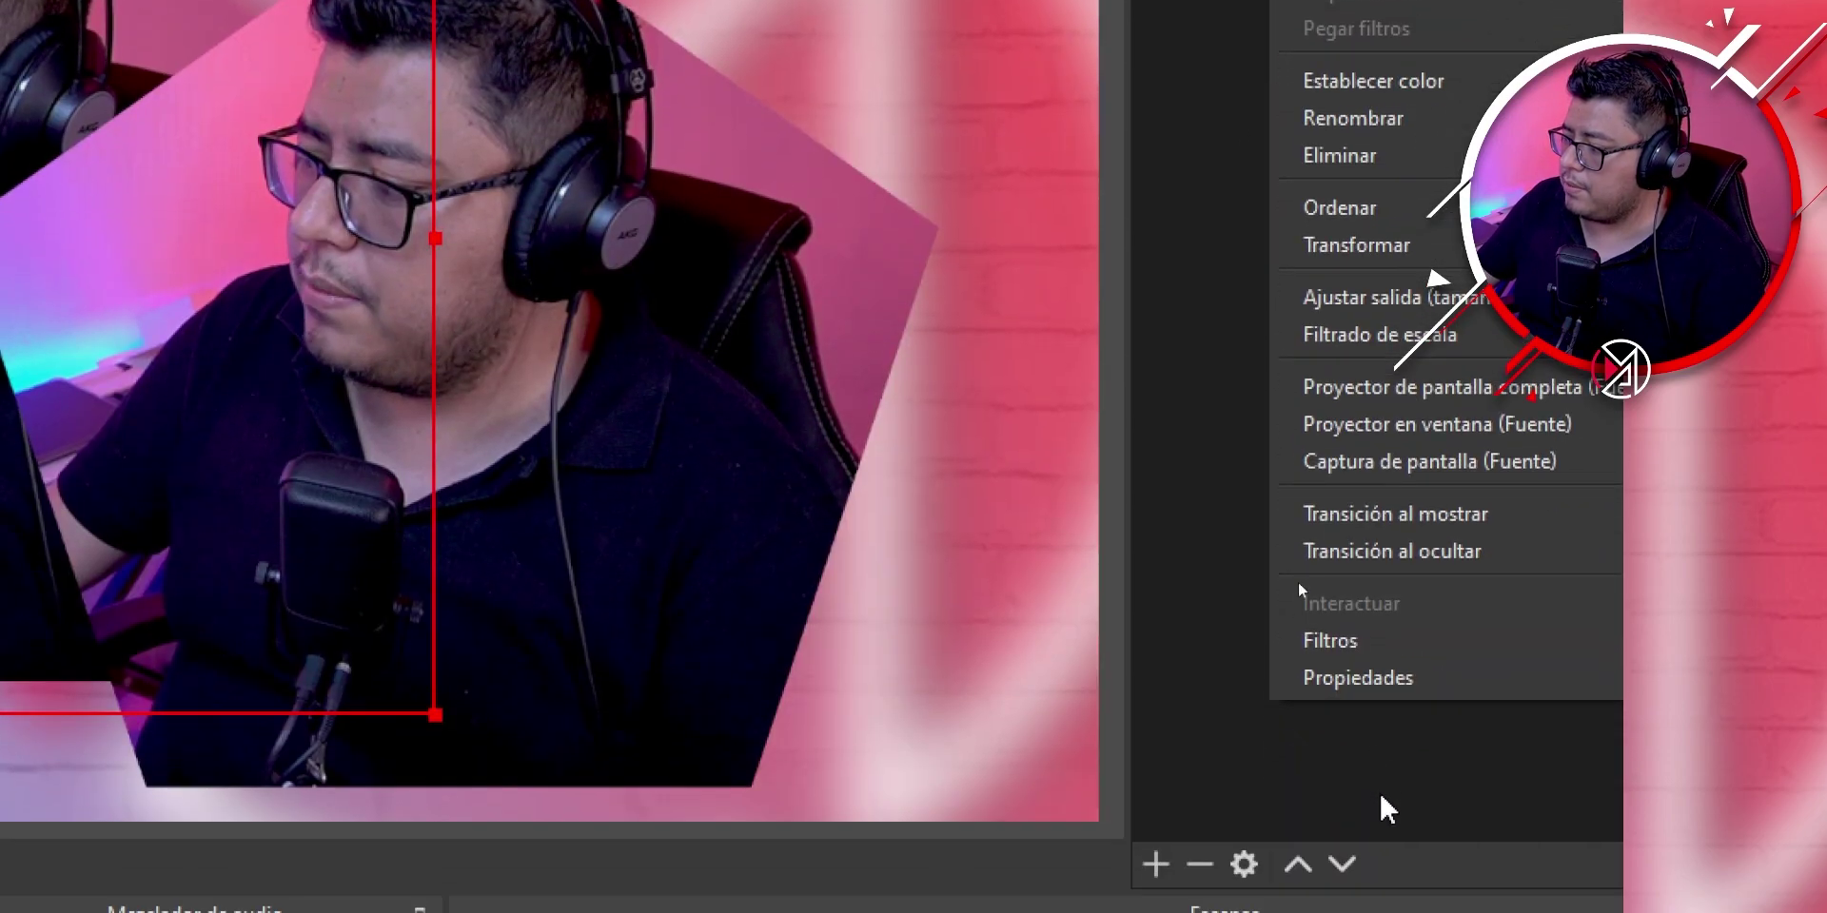
{"action": "left_click", "coordinate": [1358, 655]}
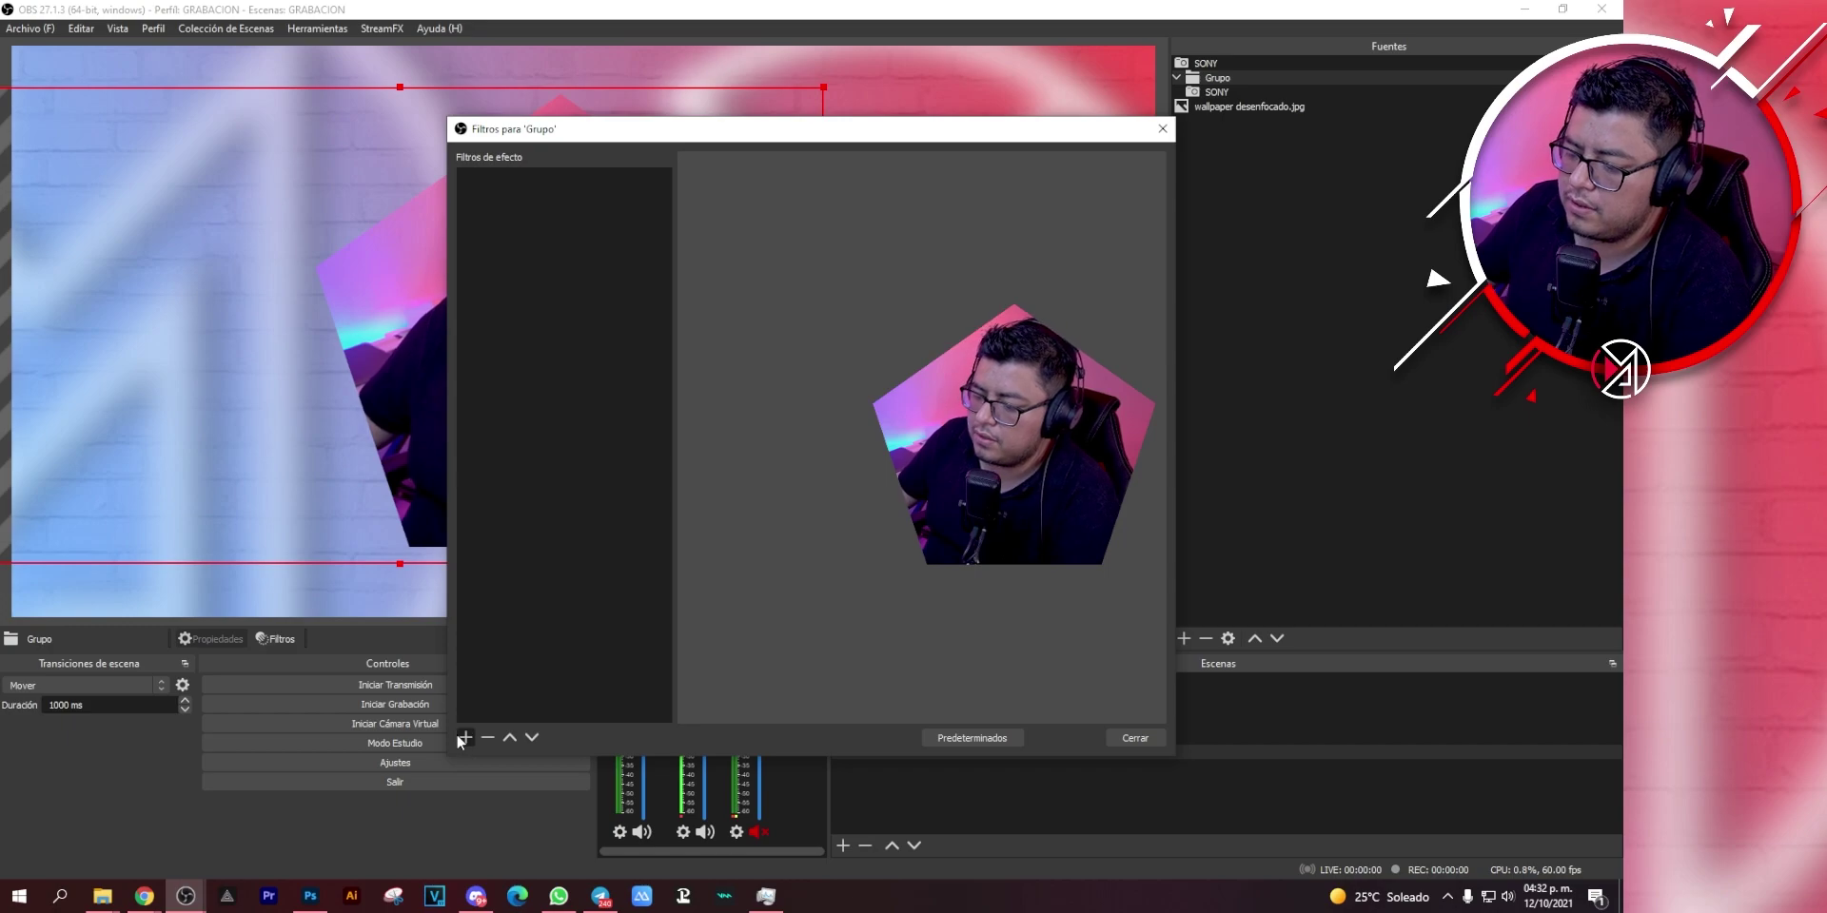
{"action": "left_click", "coordinate": [465, 739]}
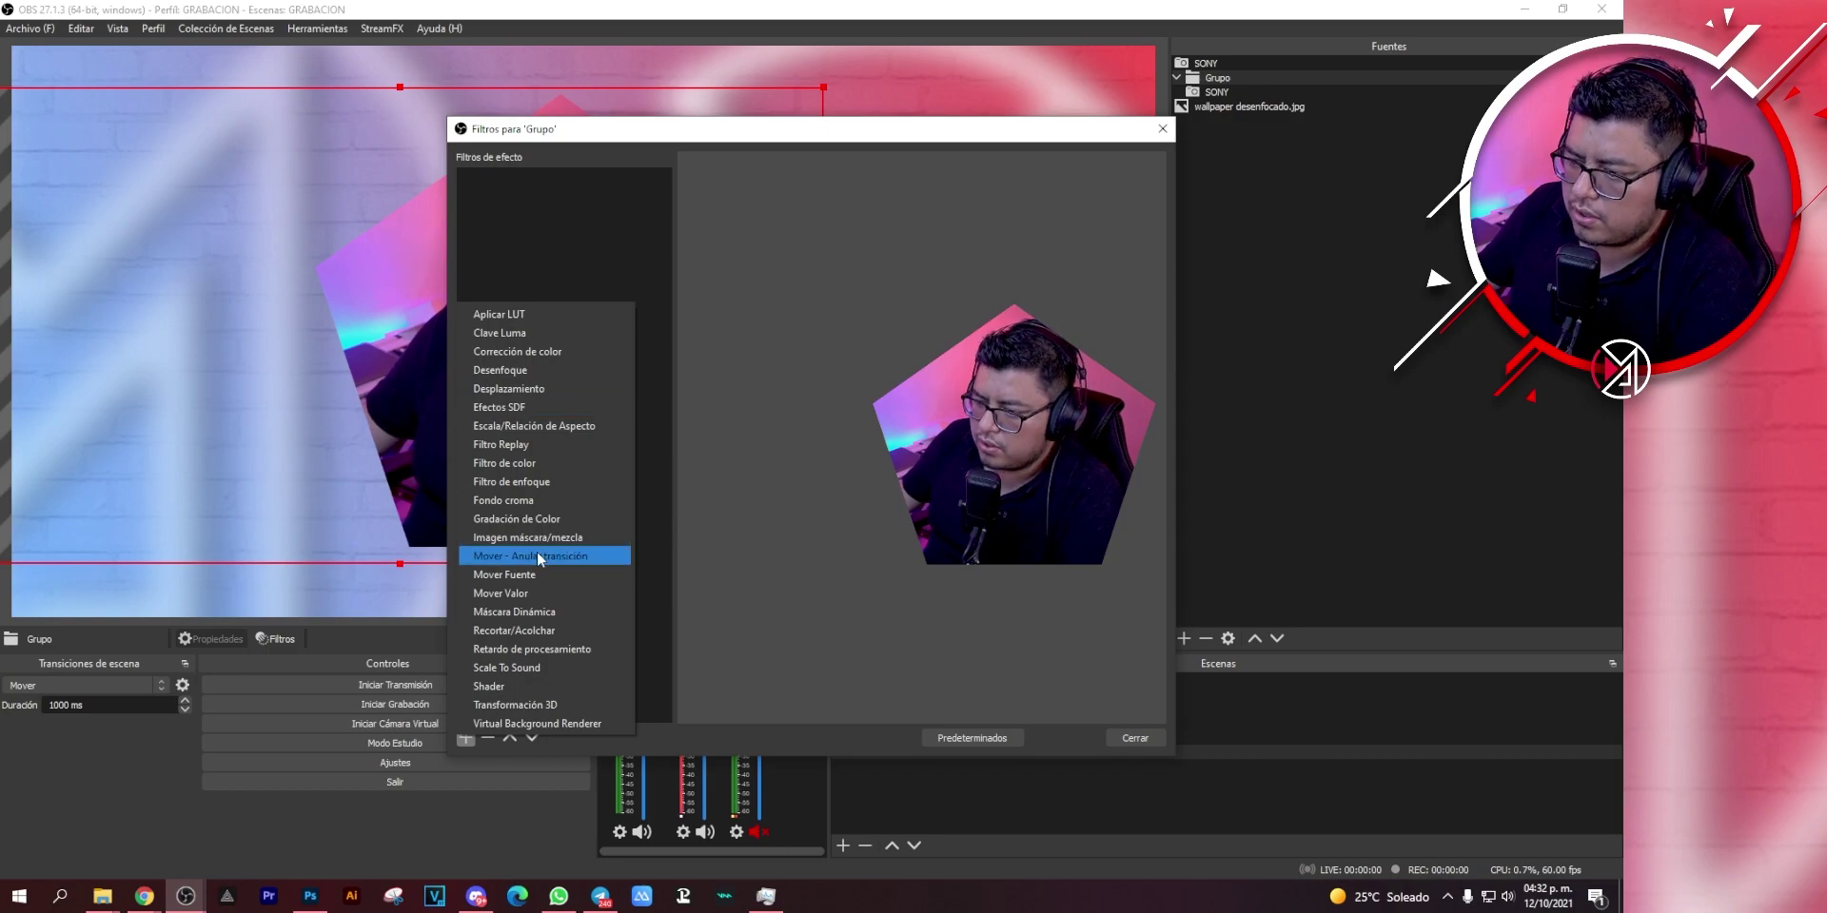
{"action": "left_click", "coordinate": [516, 370]}
{"action": "left_click", "coordinate": [765, 470]}
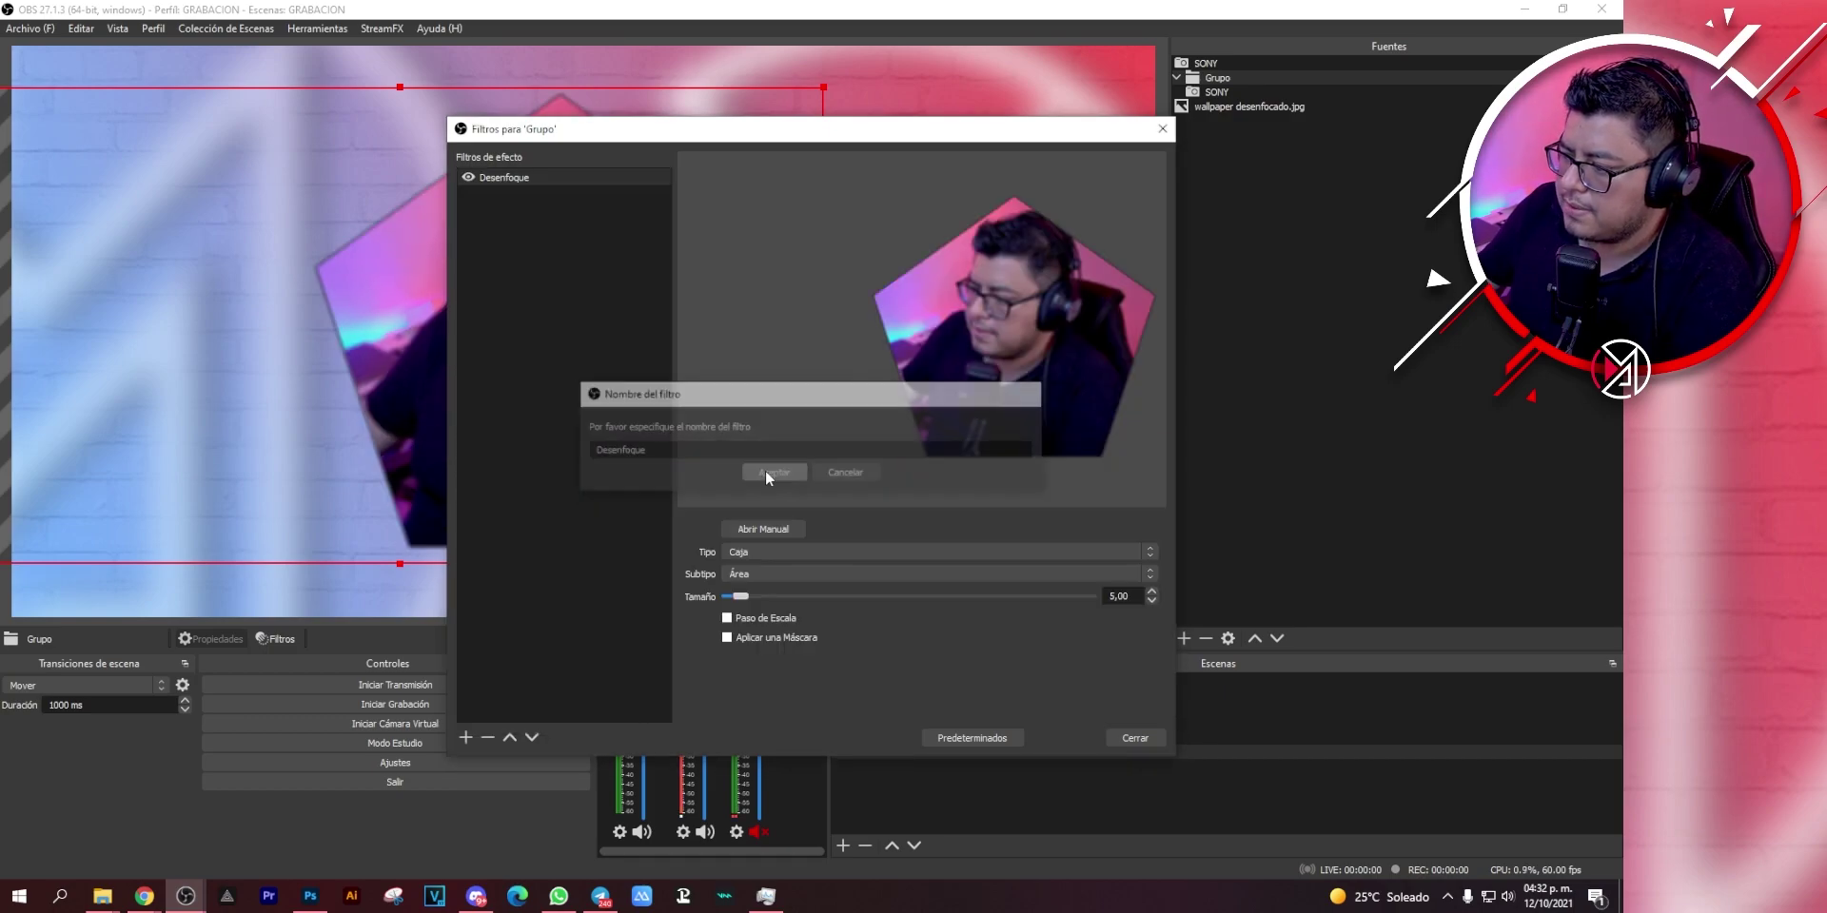
{"action": "left_click", "coordinate": [789, 553]}
{"action": "left_click", "coordinate": [766, 588]}
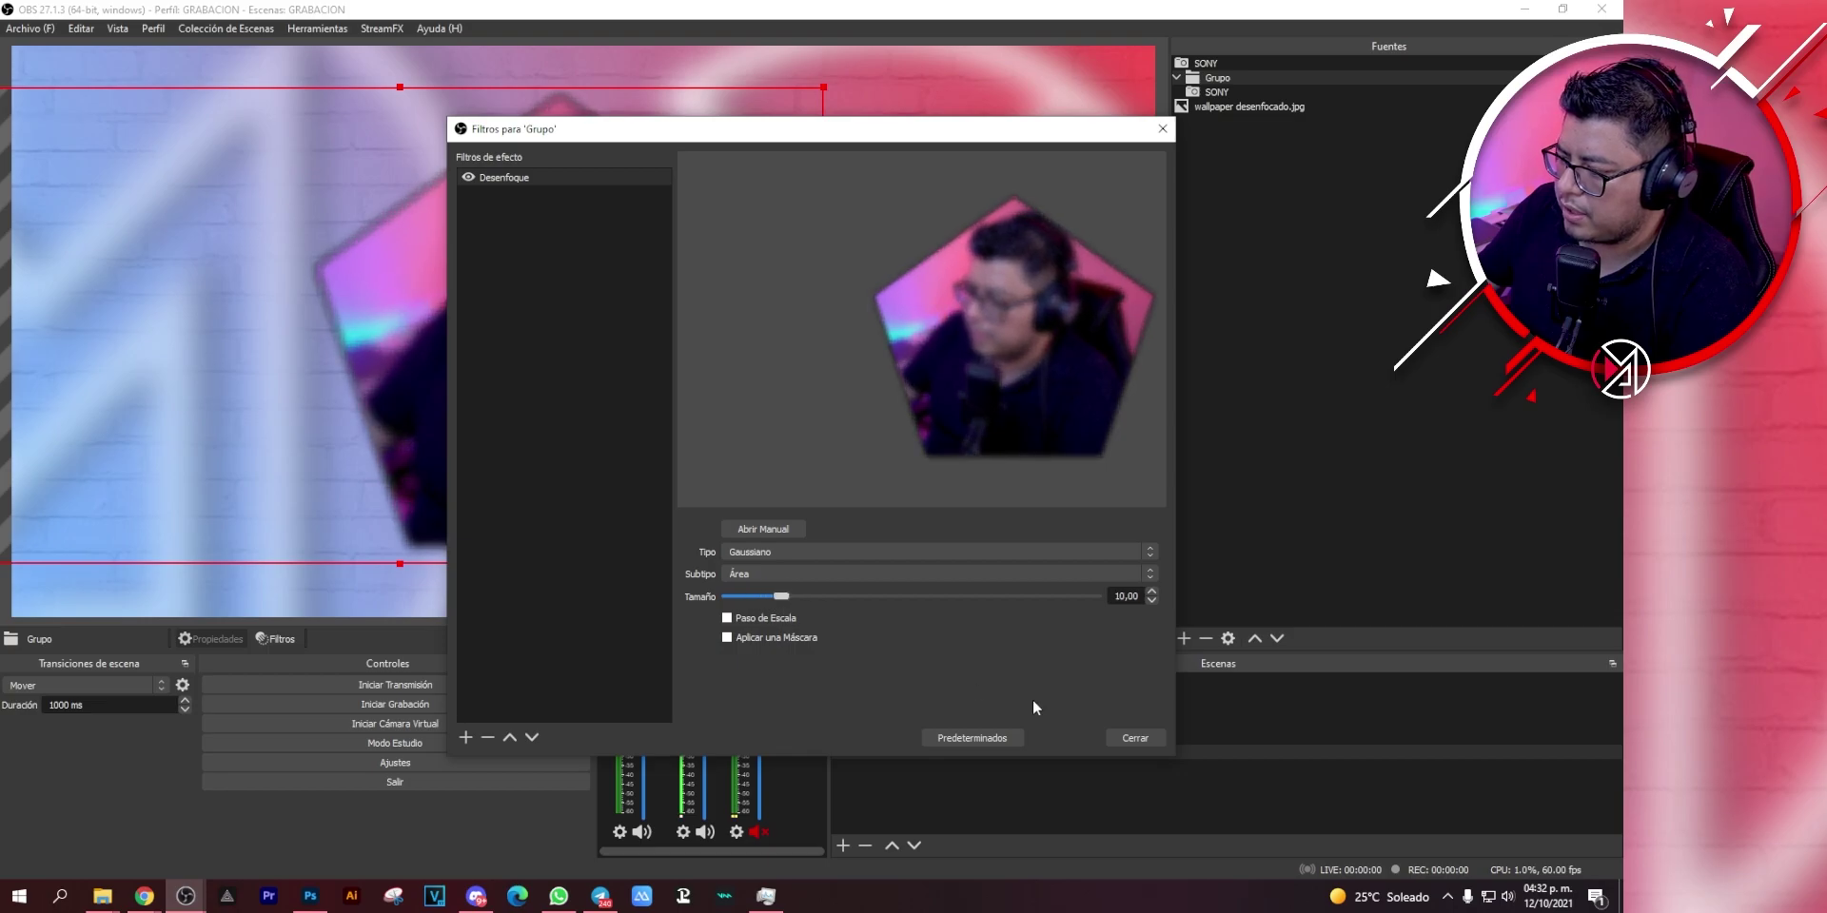
{"action": "left_click", "coordinate": [1132, 738]}
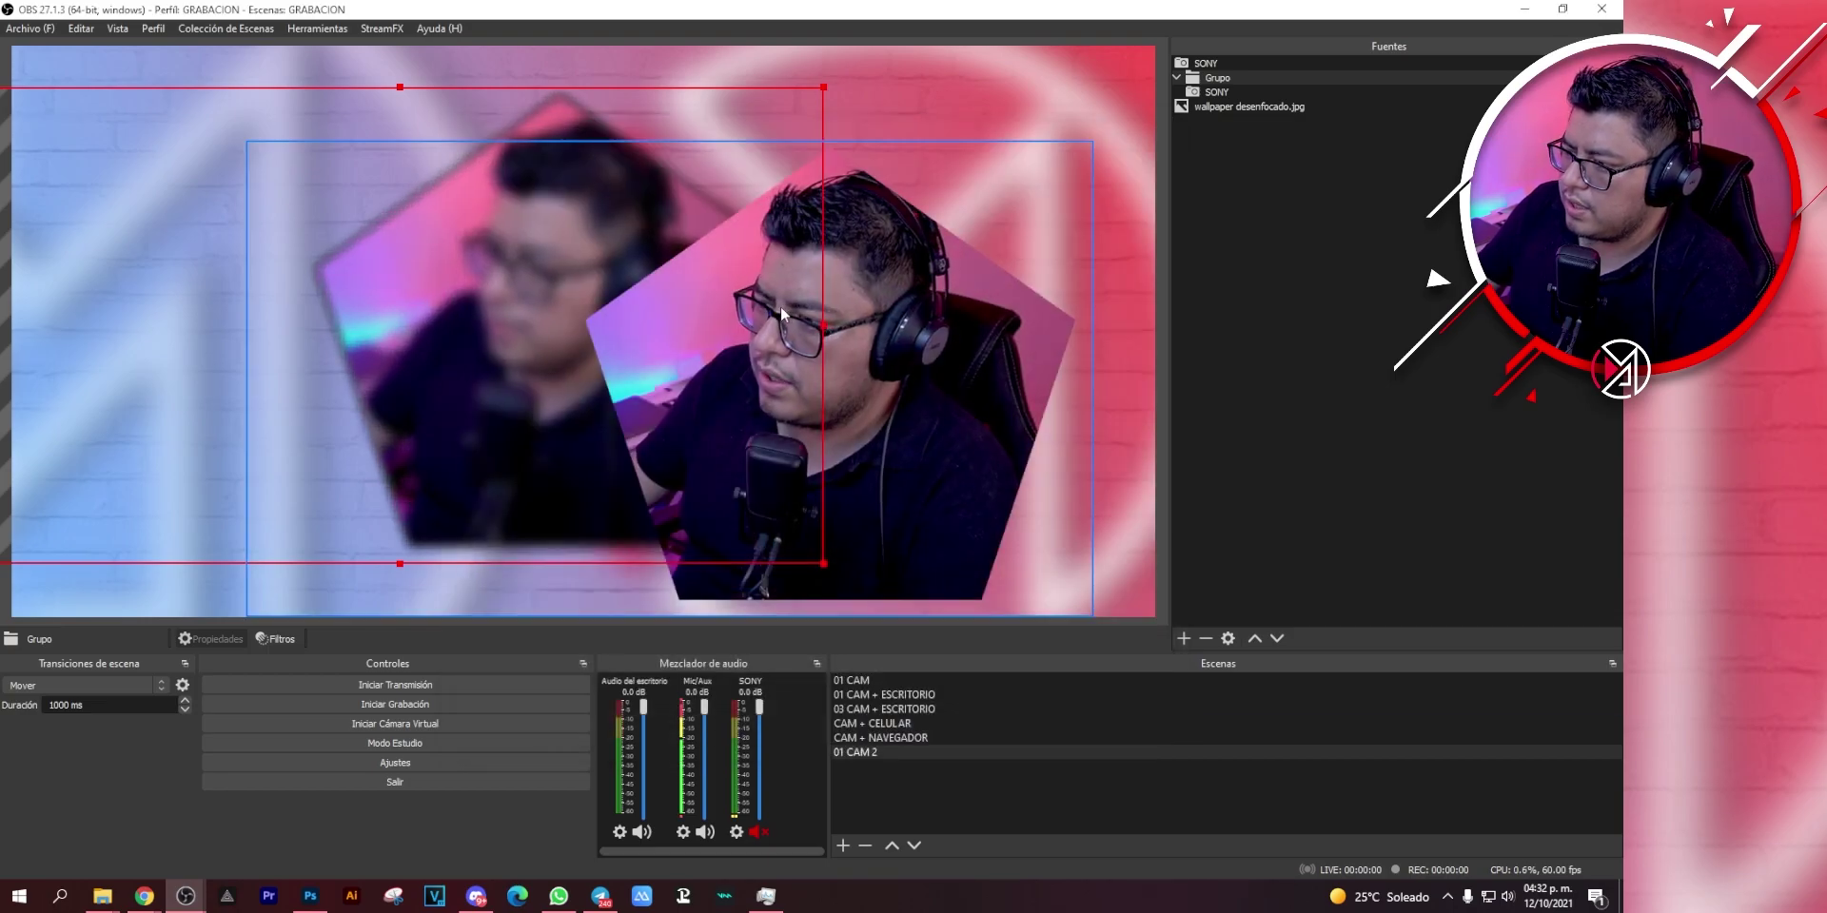
Shrink the sharp SONY camera slightly and center it over the blurred pentagonal camera.
{"action": "left_click", "coordinate": [946, 411]}
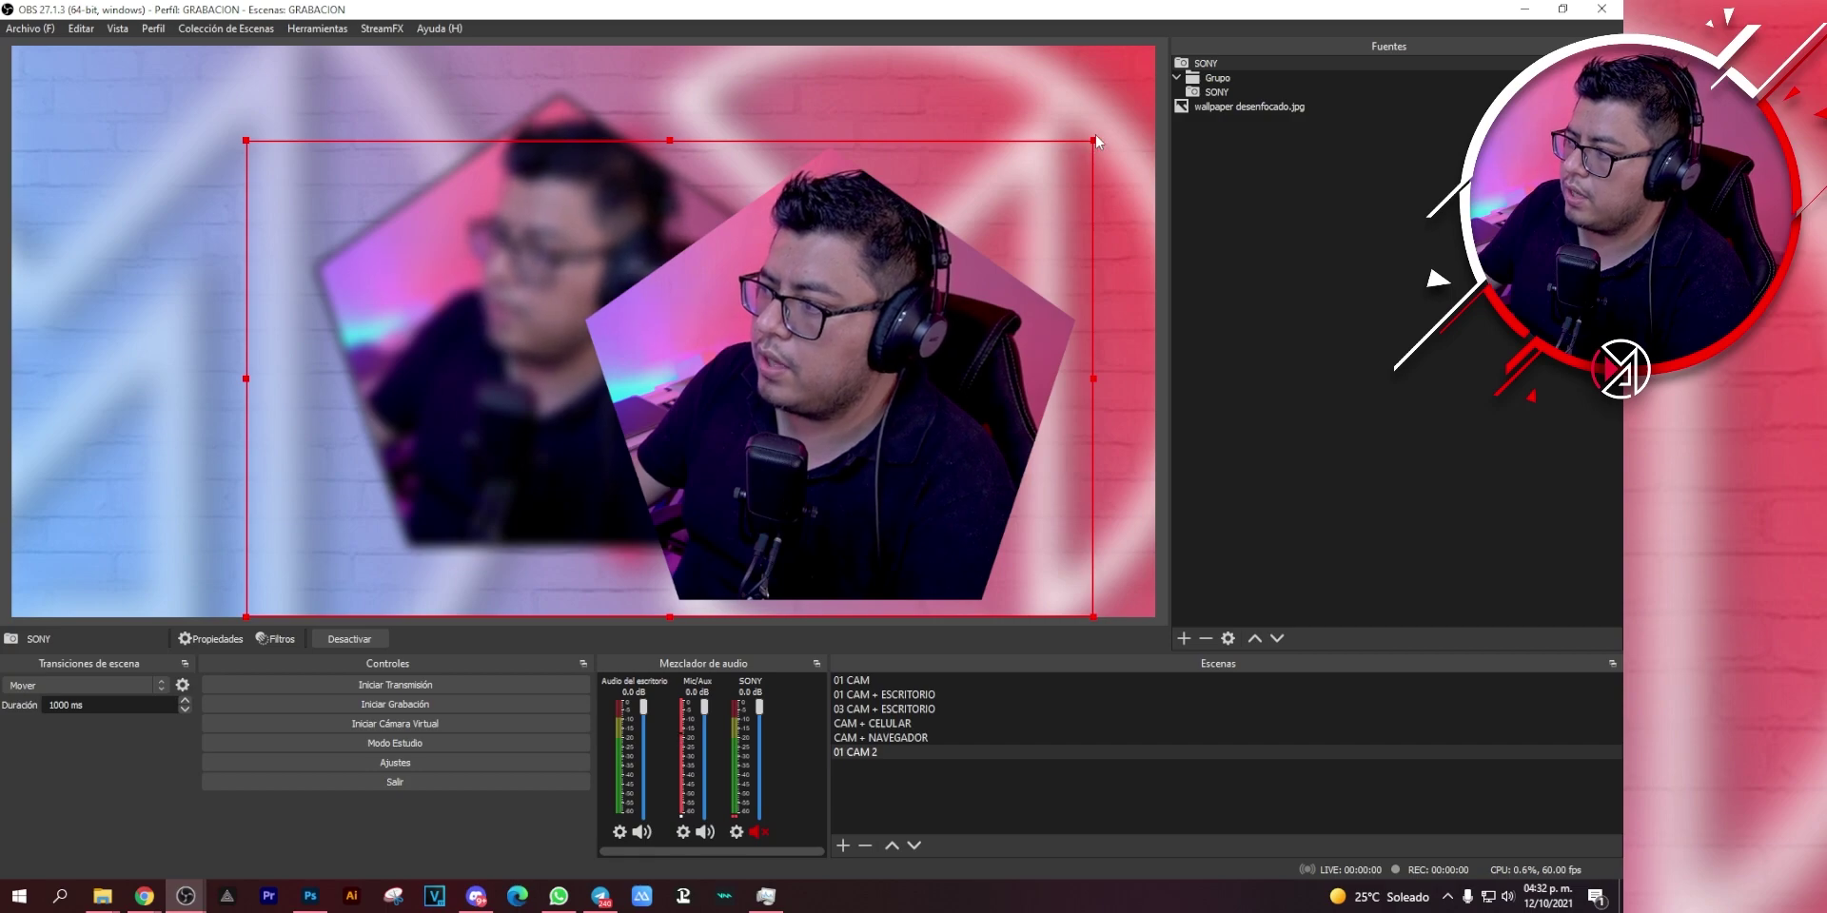
{"action": "left_click_drag", "start_coordinate": [1090, 145], "coordinate": [1032, 175]}
{"action": "left_click_drag", "start_coordinate": [781, 430], "coordinate": [562, 368]}
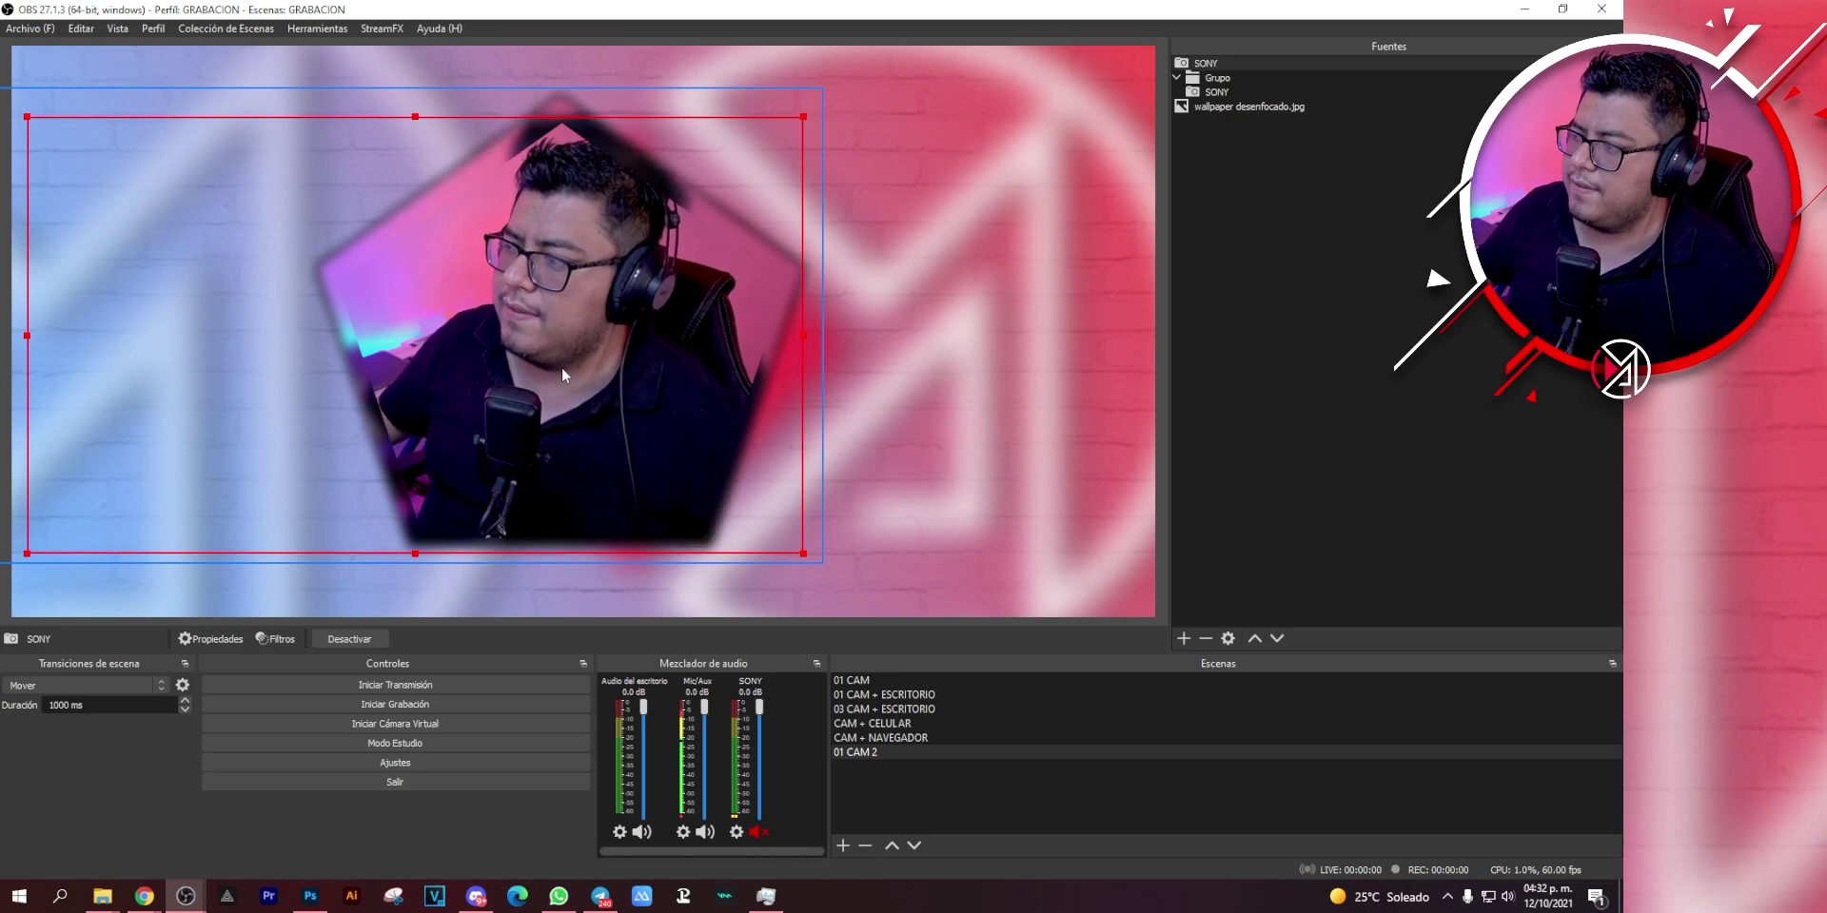
{"action": "left_click", "coordinate": [1290, 250]}
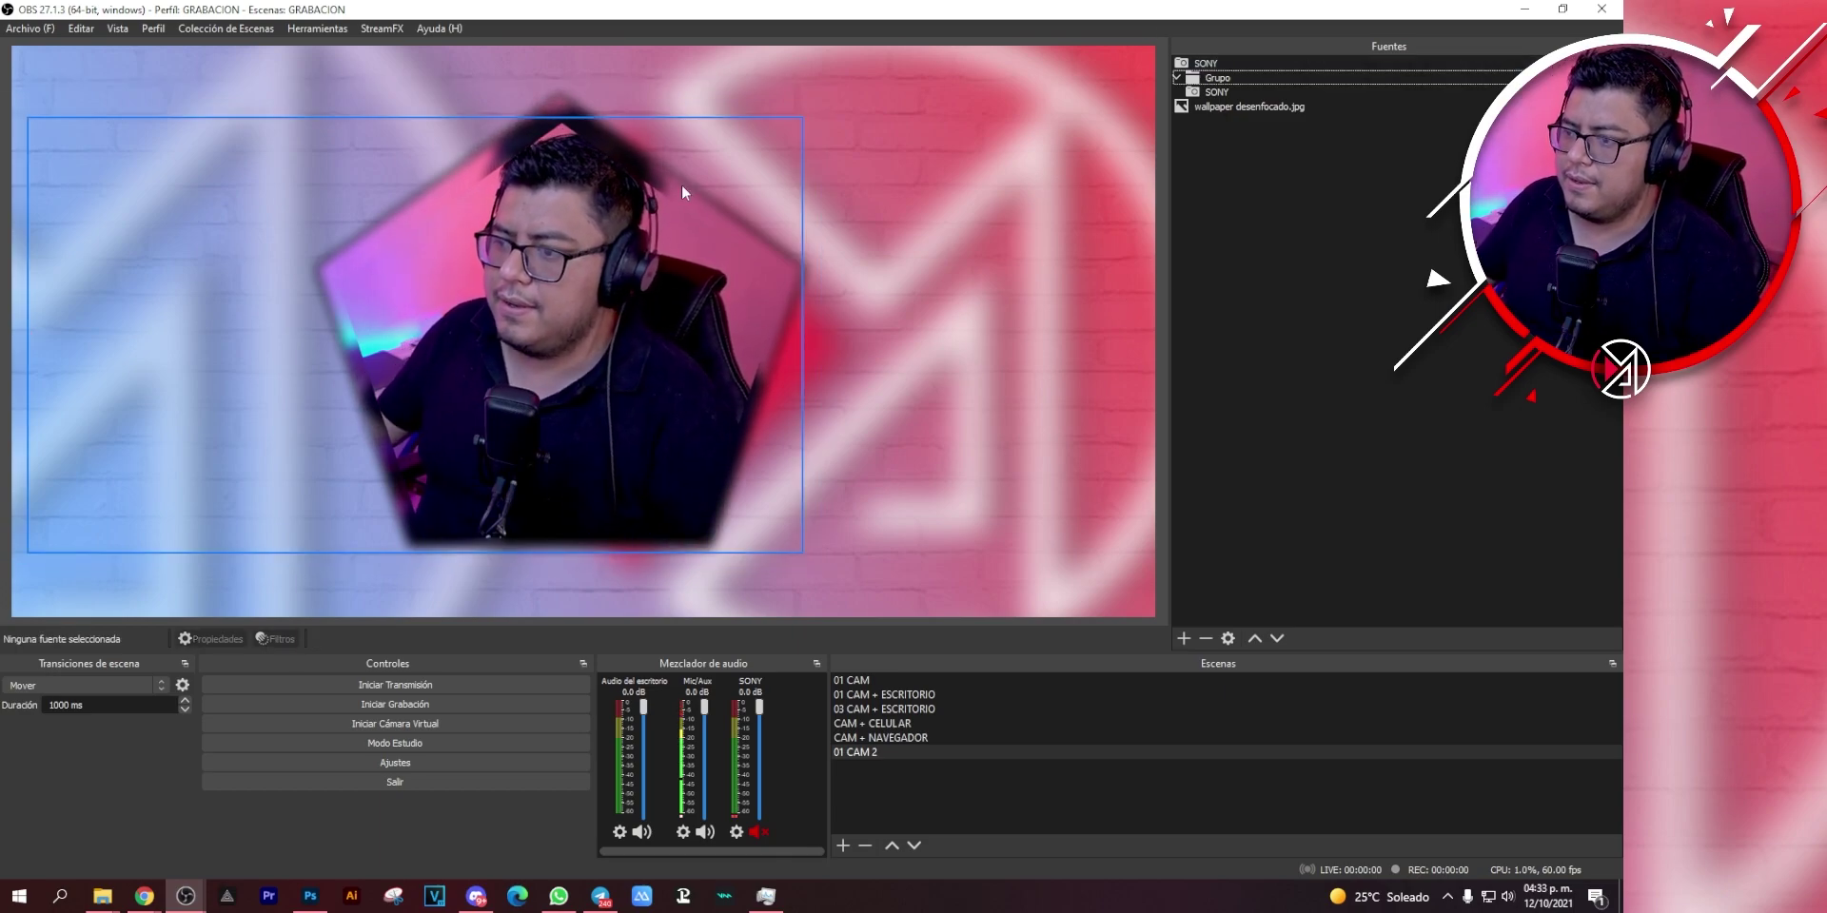